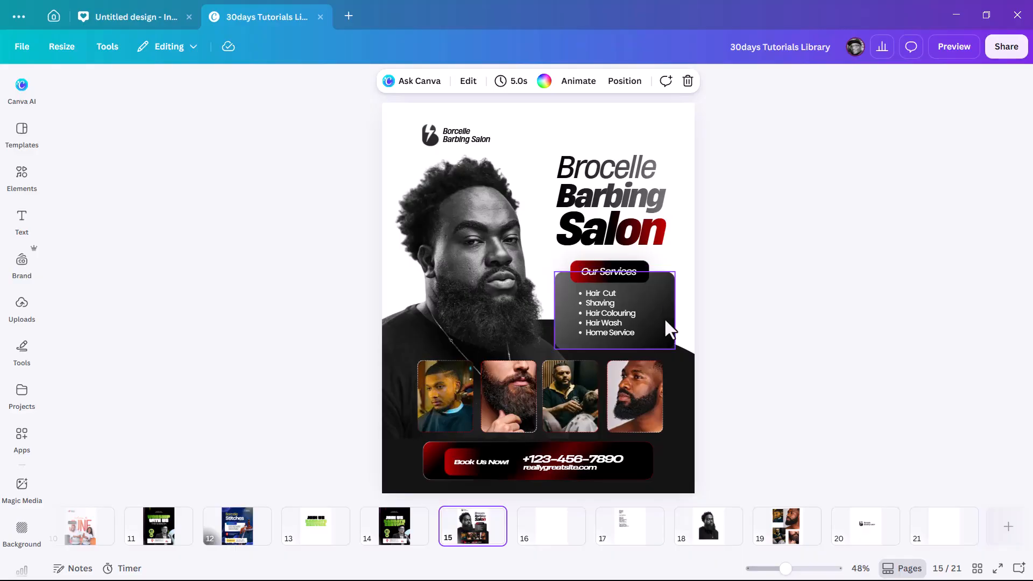
# Review the text, portrait, photo and logo pages, and duplicate pages 17 to 20 together
pyautogui.click(638, 535)
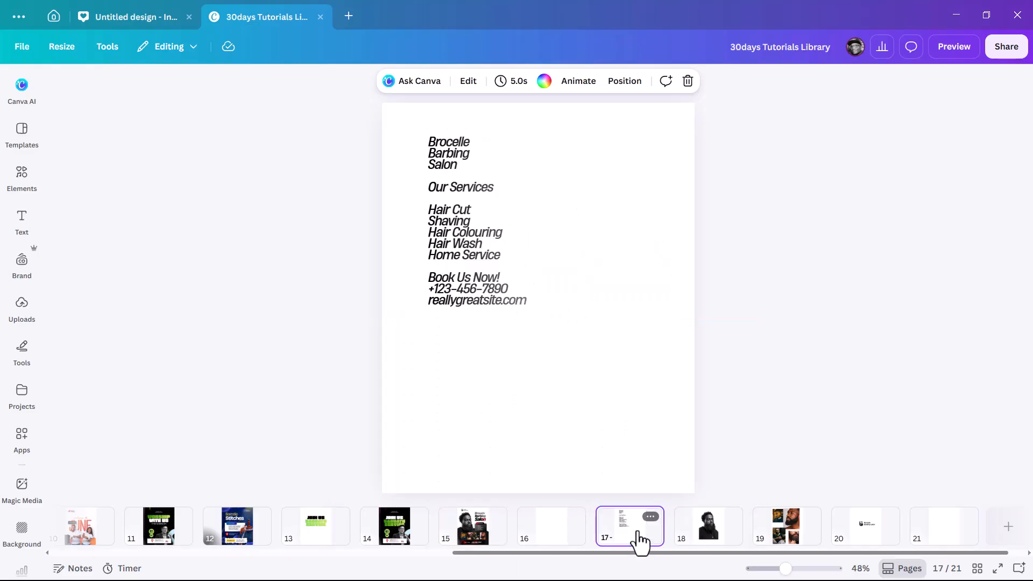
pyautogui.click(708, 528)
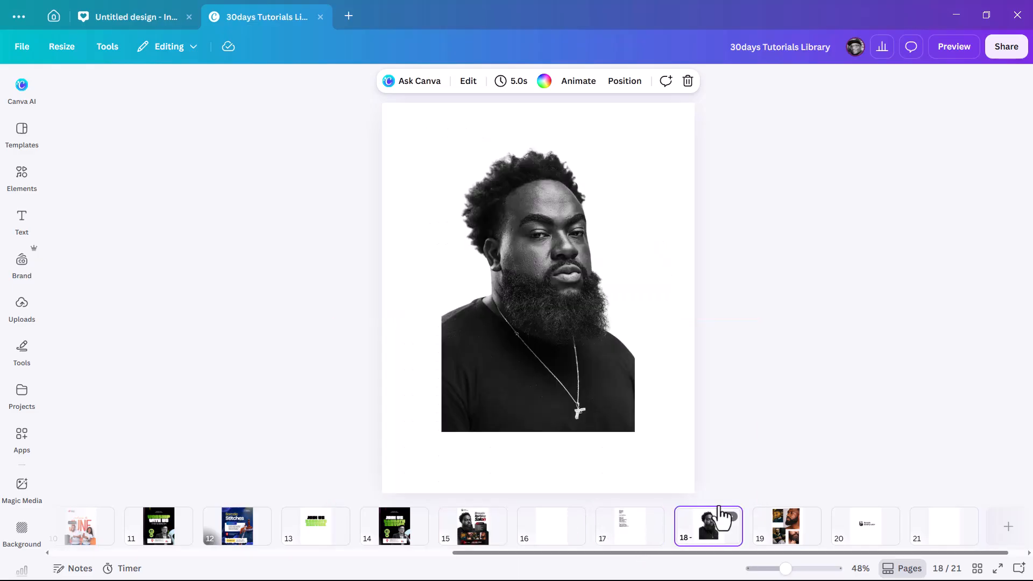
pyautogui.click(790, 537)
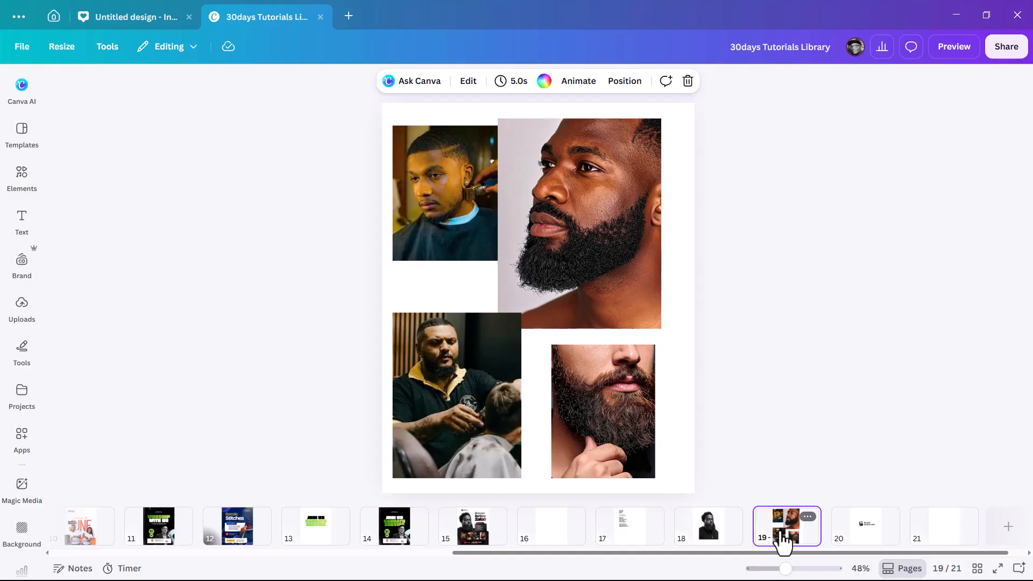
pyautogui.click(875, 539)
pyautogui.keyDown('shift'); pyautogui.click(867, 536); pyautogui.keyUp('shift')
pyautogui.hotkey('ctrl', 'd')
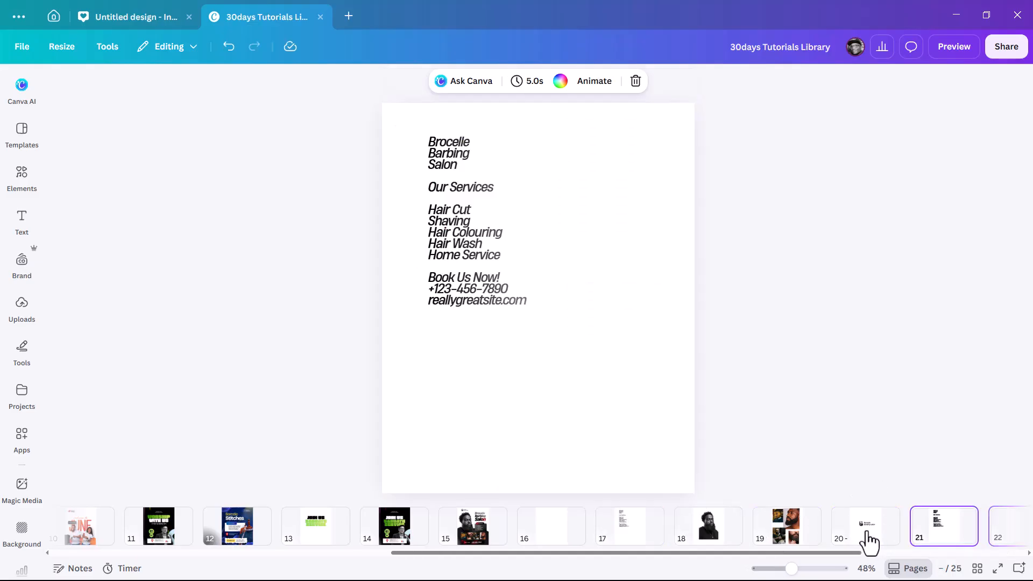
pyautogui.hscroll(3, 966, 540)
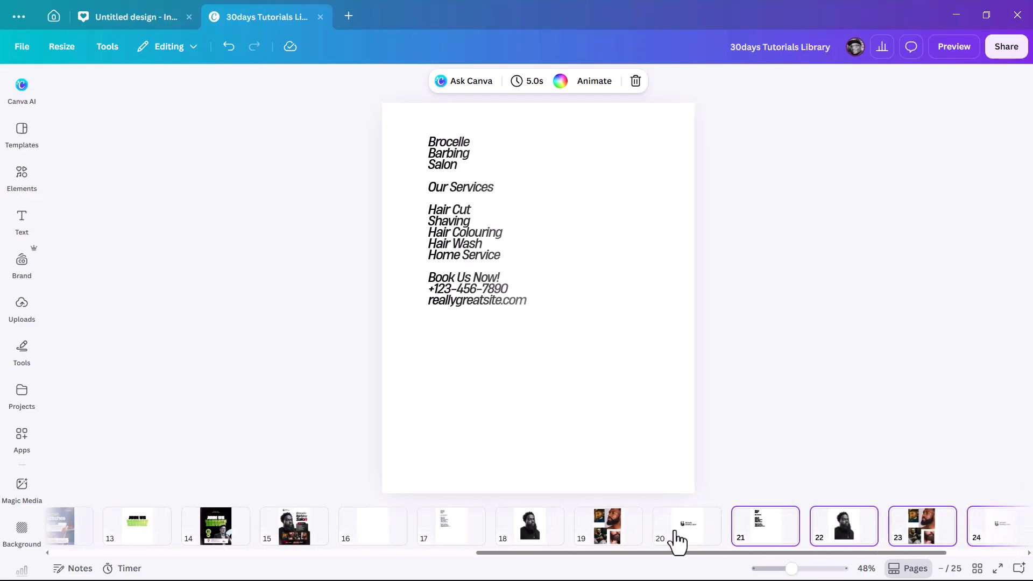
pyautogui.hscroll(-2, 507, 537)
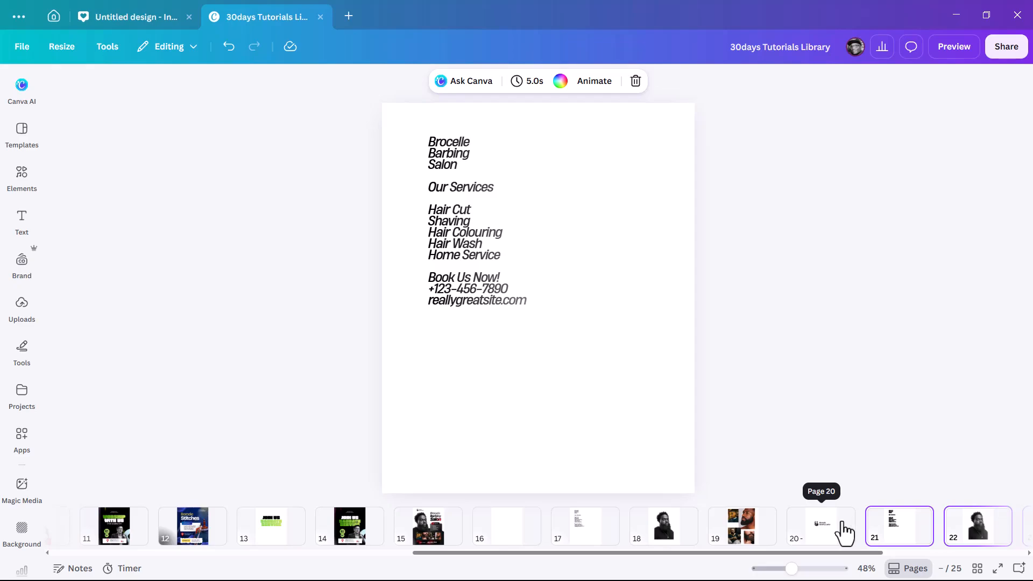
# Move blank page 16 behind the logo page and set its background to solid black
pyautogui.moveTo(511, 534); pyautogui.dragTo(853, 541)
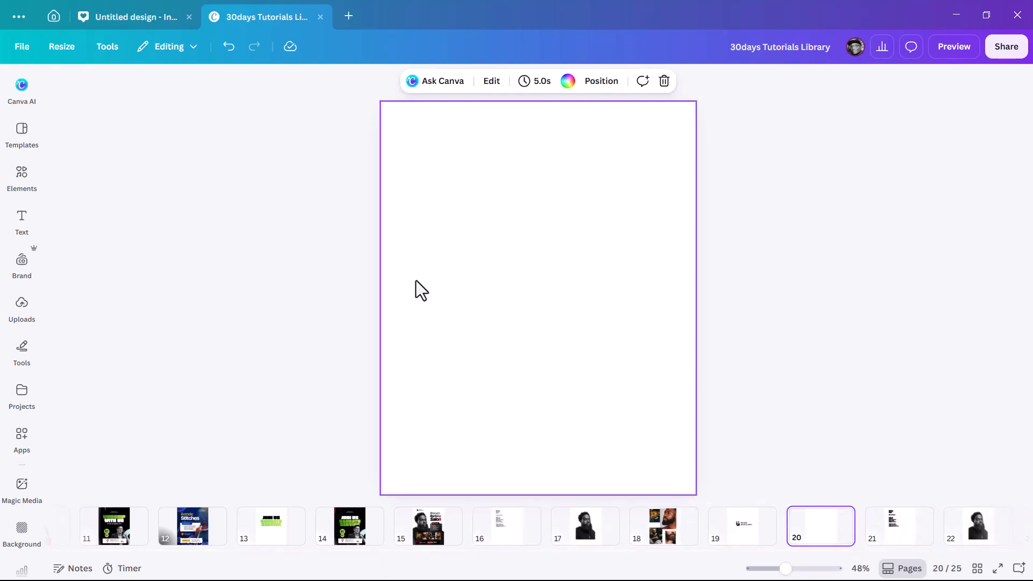
pyautogui.click(586, 82)
pyautogui.click(568, 82)
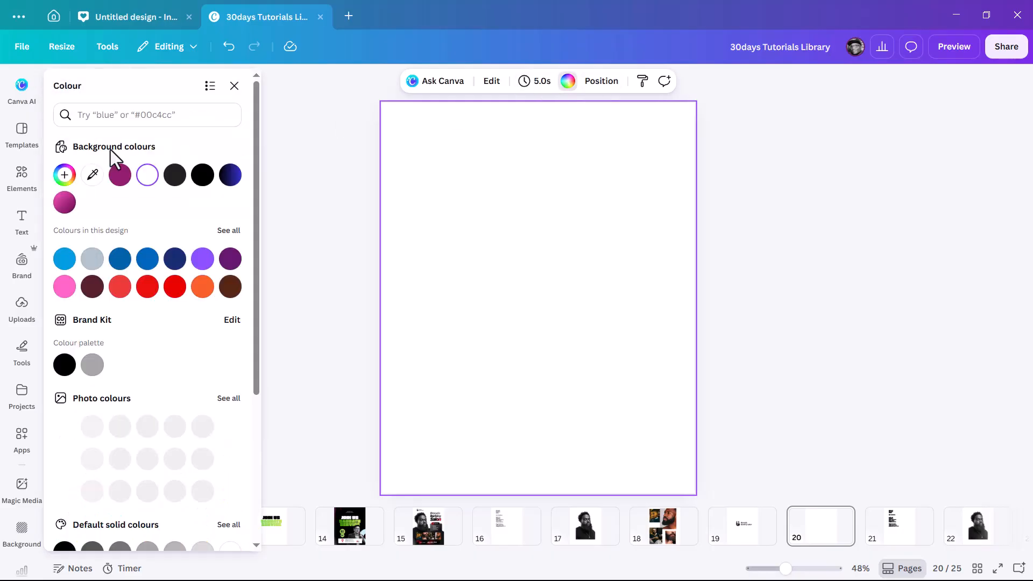
pyautogui.click(203, 180)
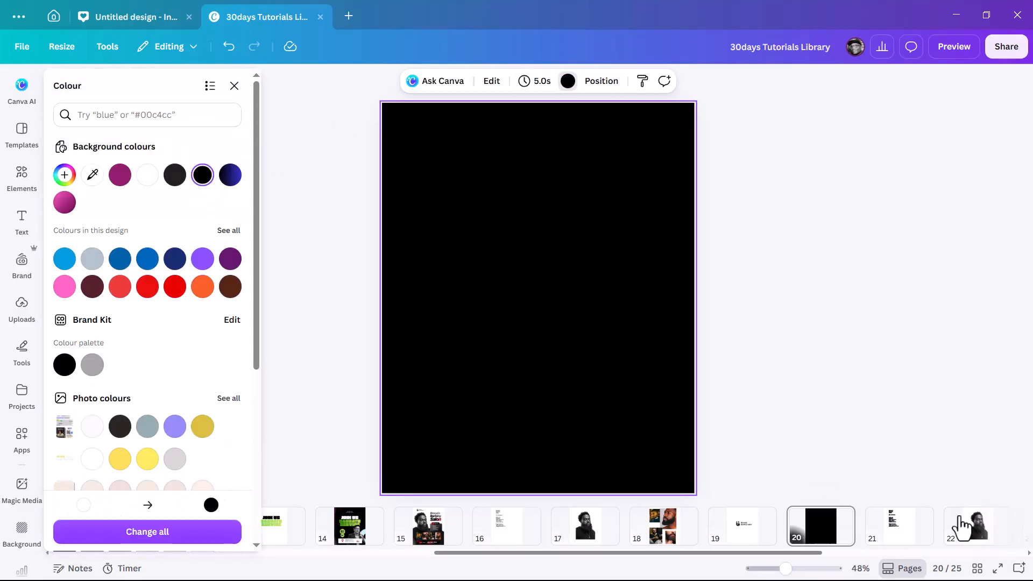
# Insert a new blank page between the finished flyer on page 15 and the text page
pyautogui.click(752, 536)
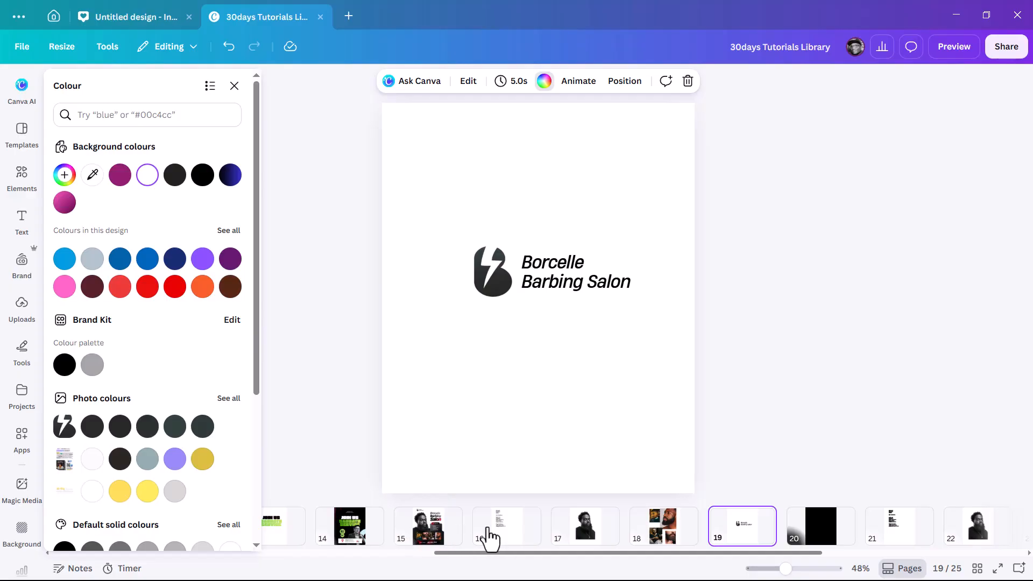
pyautogui.click(508, 533)
pyautogui.click(475, 522)
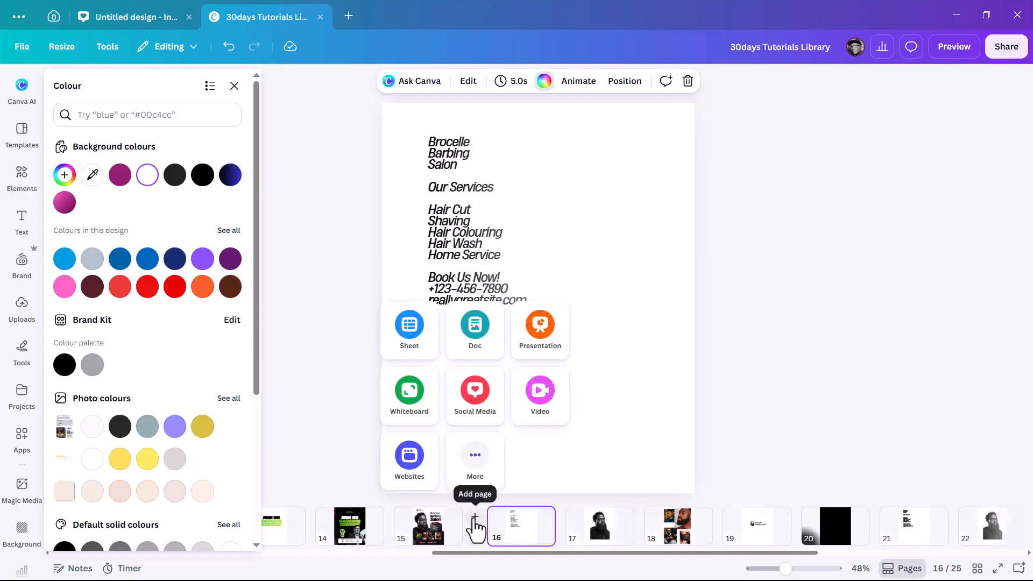
pyautogui.click(474, 521)
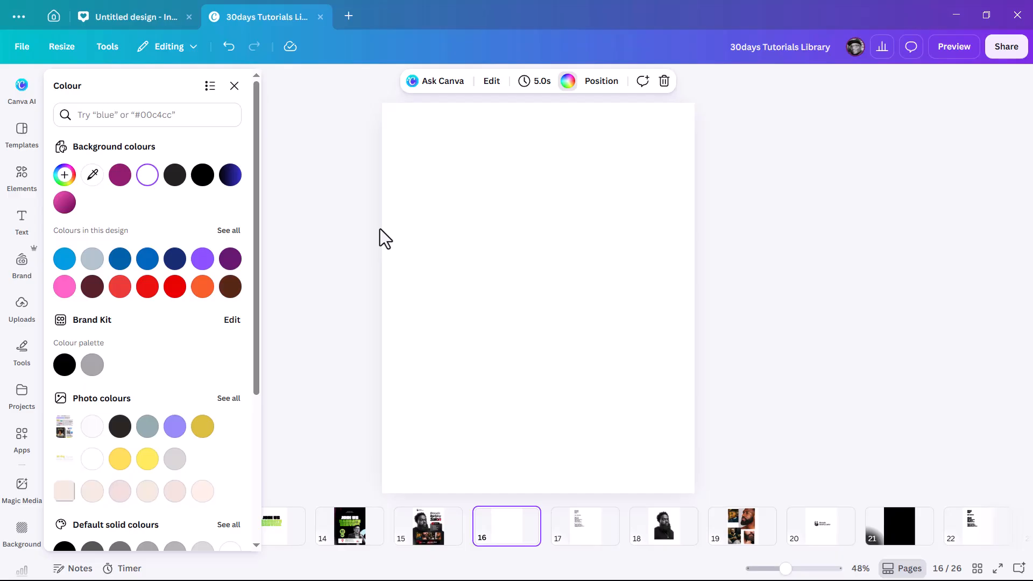
# Add a circle to the blank page, enlarge it into a curved base across the lower part and fill it black
pyautogui.press('c')
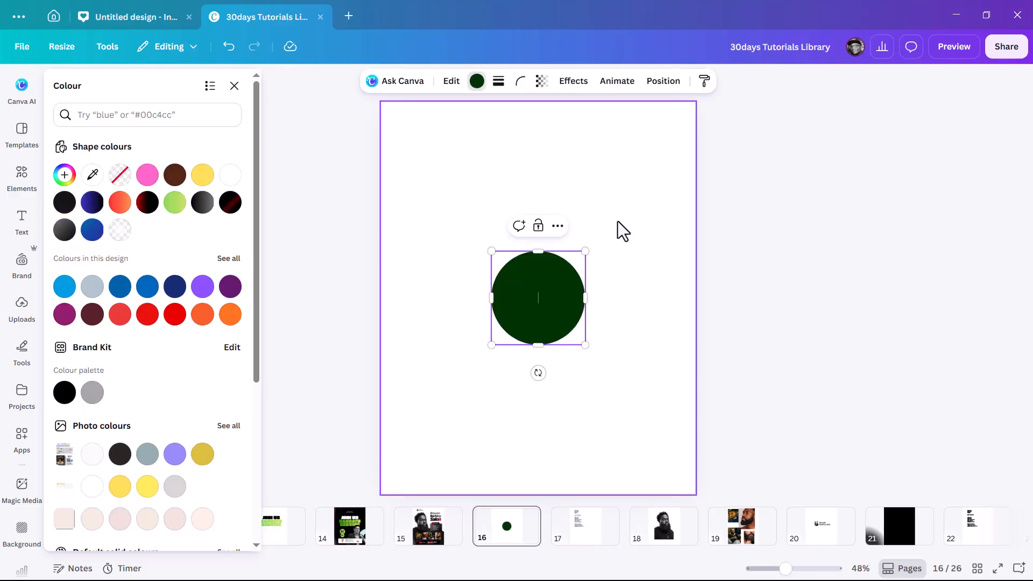
pyautogui.moveTo(584, 345); pyautogui.dragTo(1030, 297)
pyautogui.moveTo(644, 291); pyautogui.dragTo(493, 410)
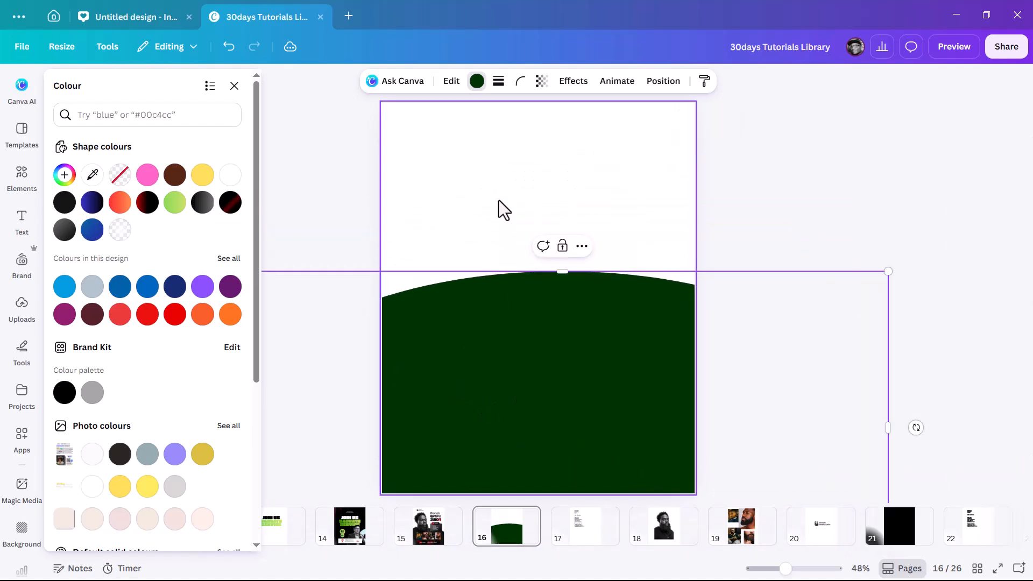
pyautogui.click(64, 202)
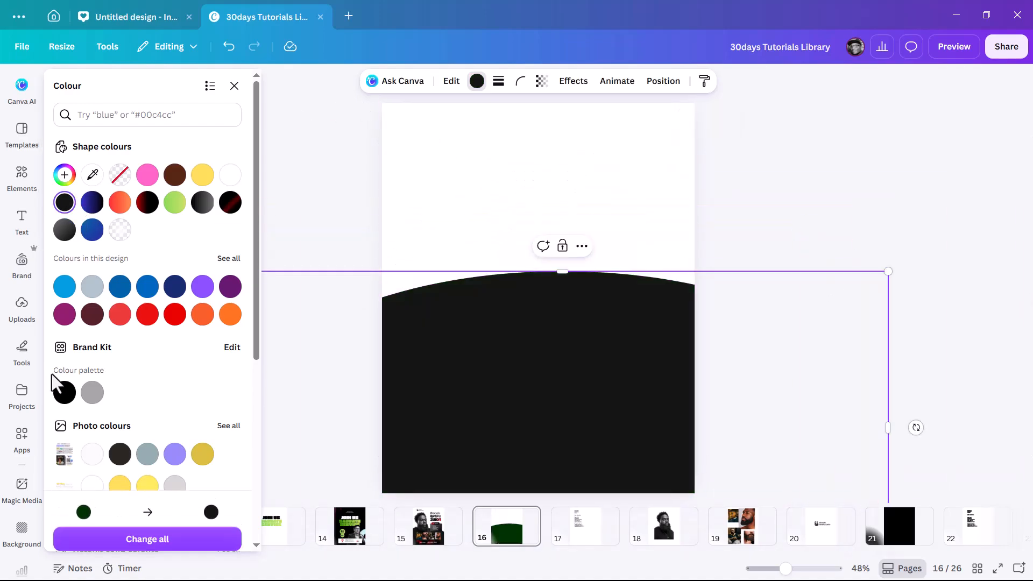
pyautogui.click(65, 394)
pyautogui.moveTo(630, 377); pyautogui.dragTo(620, 376)
pyautogui.click(894, 139)
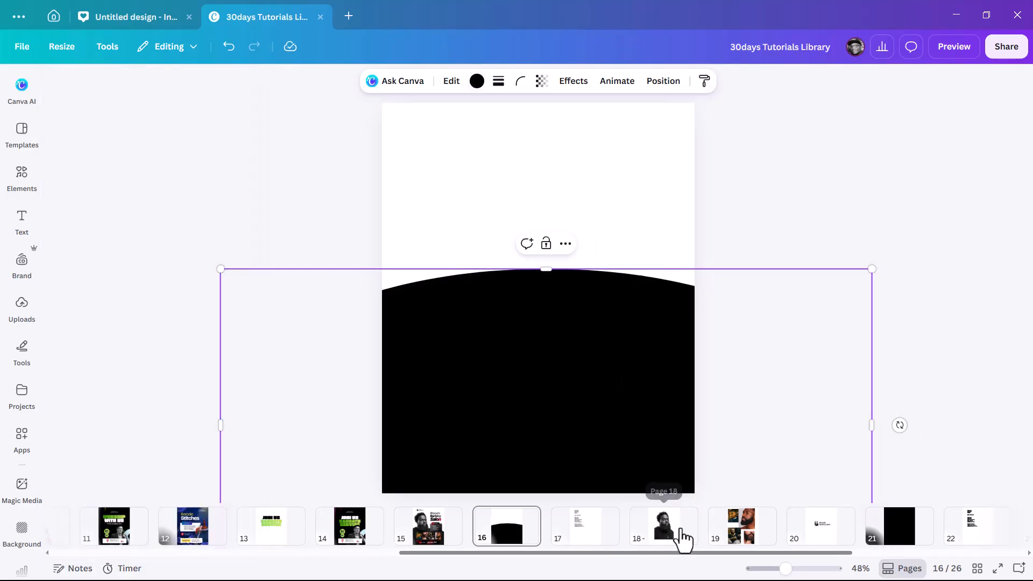
# Lower the black curved base, move the portrait cutout from page 18 onto page 16 and place it along the page's left side
pyautogui.click(684, 538)
pyautogui.moveTo(566, 252); pyautogui.dragTo(429, 527)
pyautogui.moveTo(466, 327); pyautogui.dragTo(456, 430)
pyautogui.moveTo(540, 319); pyautogui.dragTo(505, 544)
pyautogui.moveTo(590, 311); pyautogui.dragTo(510, 306)
pyautogui.click(839, 246)
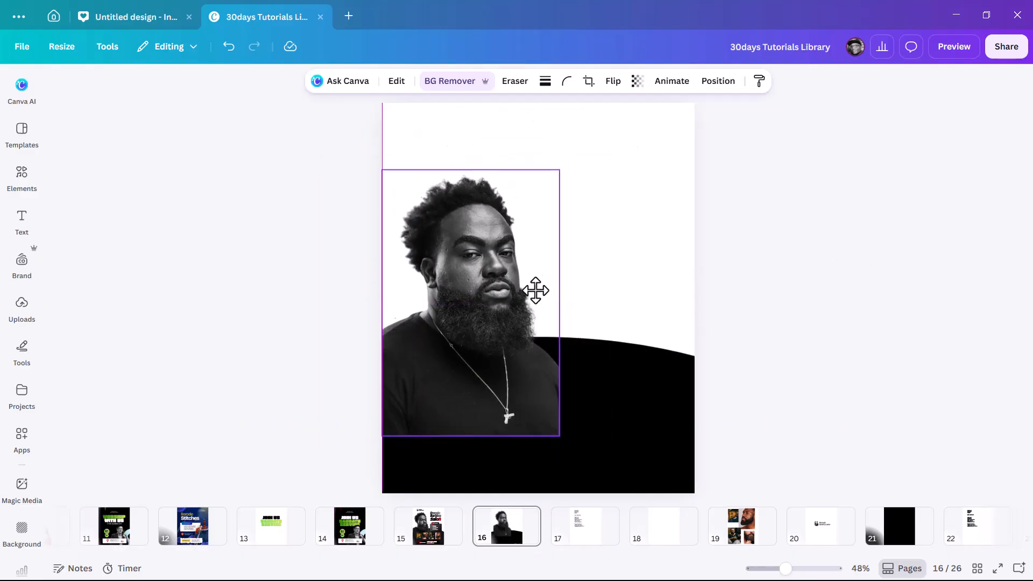
pyautogui.moveTo(535, 291); pyautogui.dragTo(595, 262)
pyautogui.click(666, 256)
# Add a square with the default black-to-grey gradient and round its corners
pyautogui.press('r')
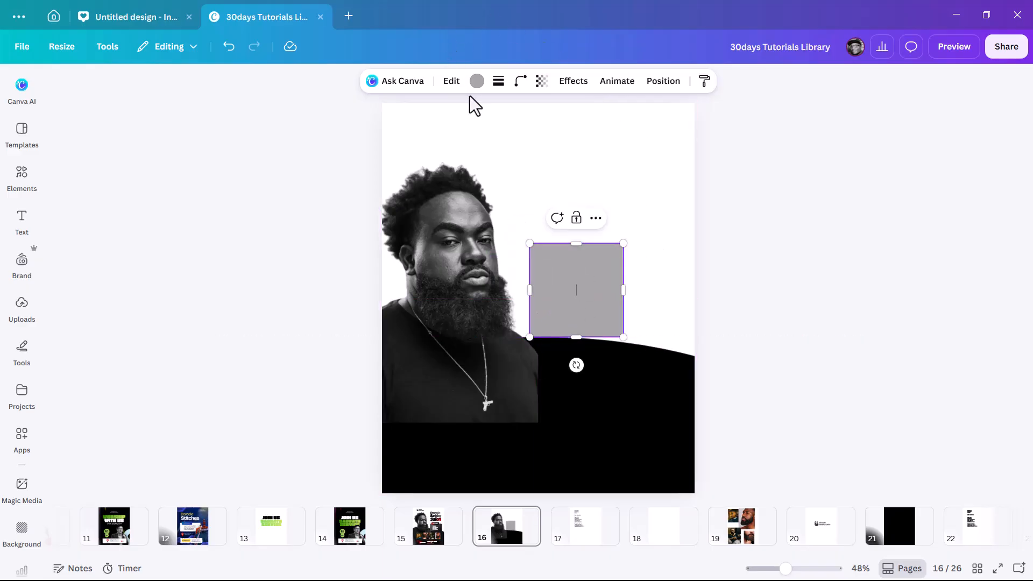
pyautogui.scroll(-5, 148, 395)
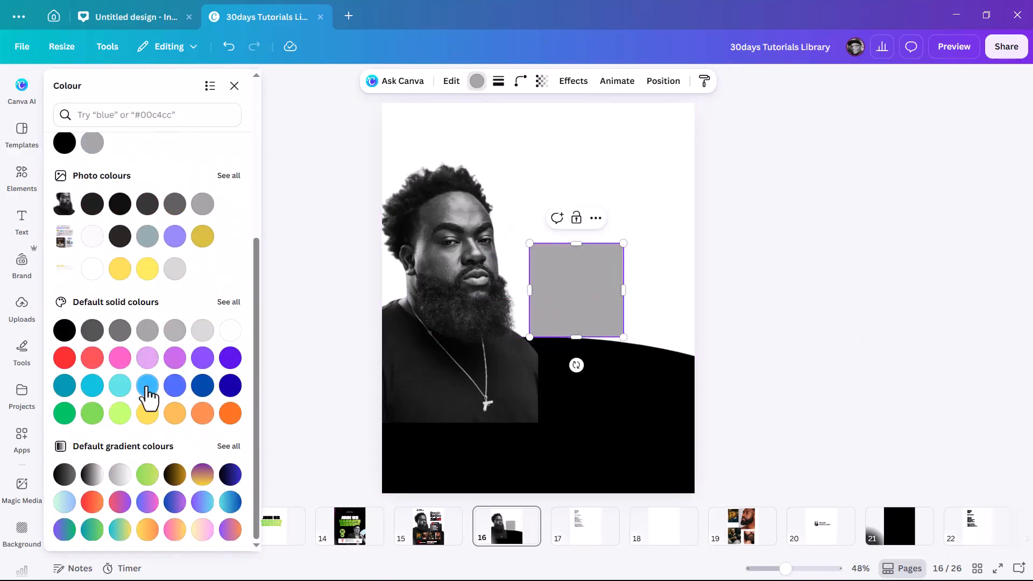
pyautogui.click(65, 475)
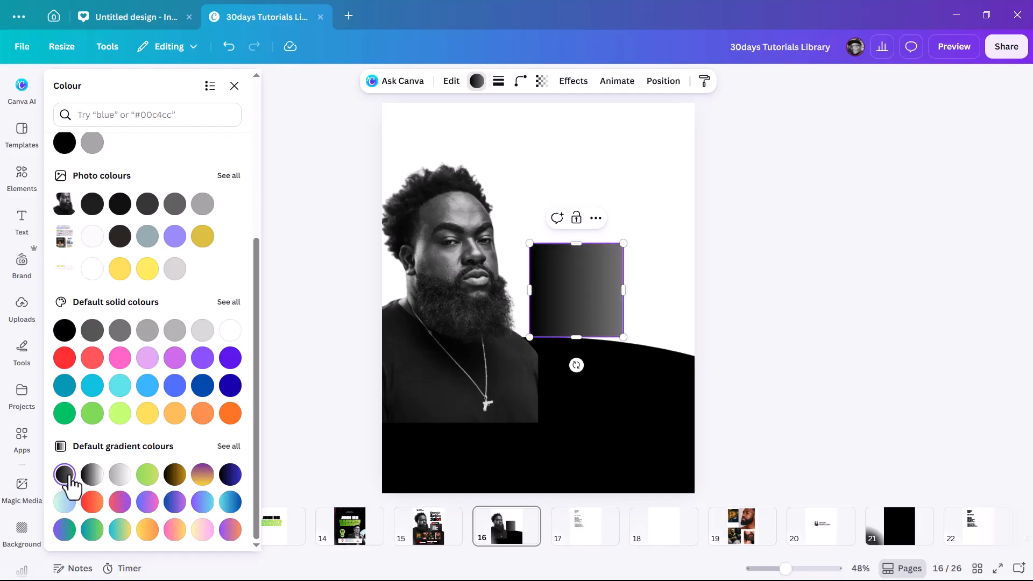
pyautogui.click(520, 81)
pyautogui.moveTo(458, 129); pyautogui.dragTo(485, 130)
pyautogui.click(862, 322)
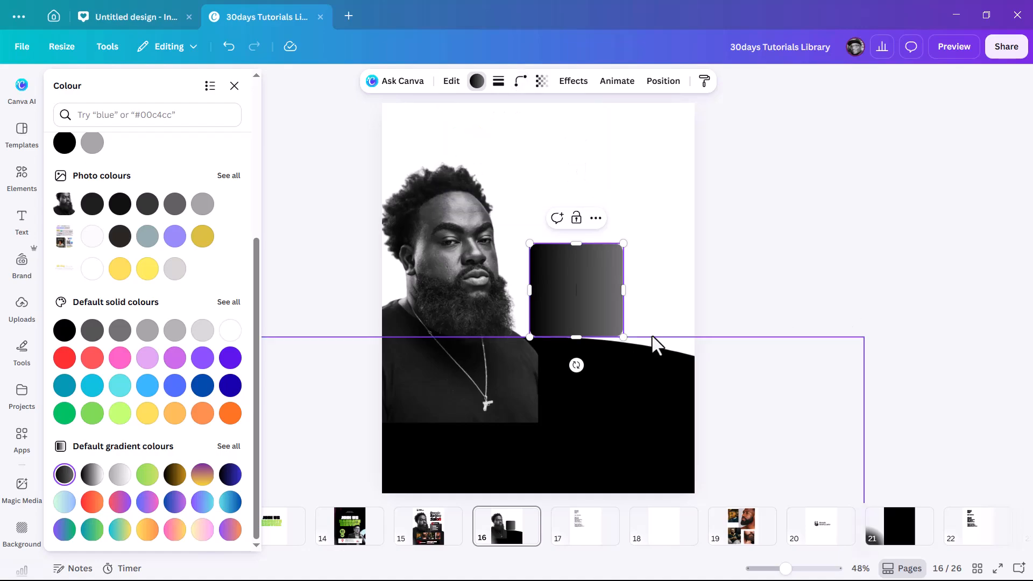
# Widen the rounded gradient shape into a card and place it beside the portrait, overlapping the black curve's top edge
pyautogui.moveTo(624, 290); pyautogui.dragTo(668, 286)
pyautogui.moveTo(553, 297); pyautogui.dragTo(571, 313)
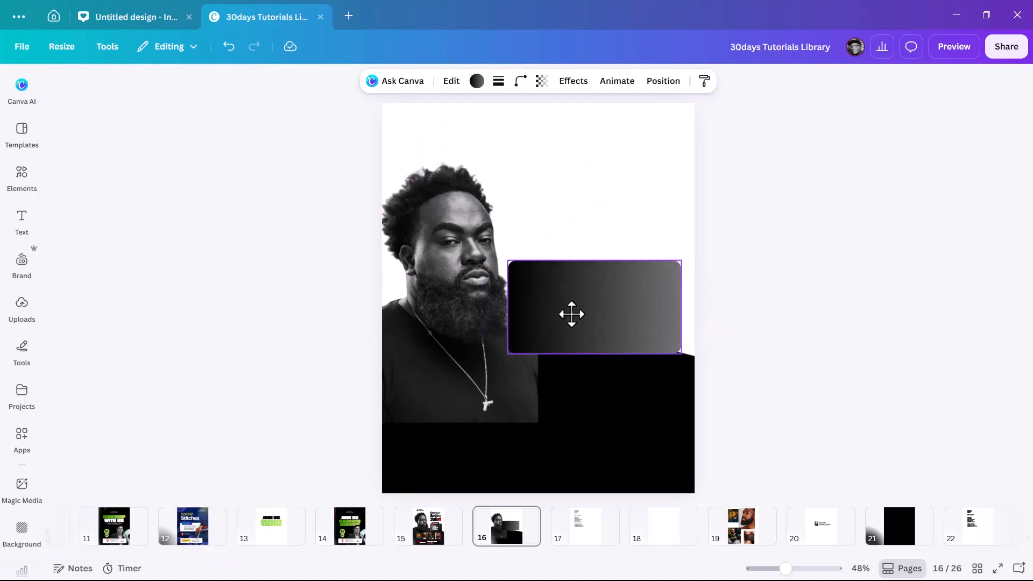
pyautogui.moveTo(504, 307); pyautogui.dragTo(522, 306)
pyautogui.click(781, 284)
# Duplicate the gradient card and reshape the copy into a long, thin bar along the bottom of the flyer
pyautogui.click(598, 313)
pyautogui.moveTo(615, 309); pyautogui.dragTo(531, 417)
pyautogui.moveTo(513, 376); pyautogui.dragTo(512, 434)
pyautogui.moveTo(595, 453); pyautogui.dragTo(660, 448)
pyautogui.moveTo(433, 461); pyautogui.dragTo(427, 462)
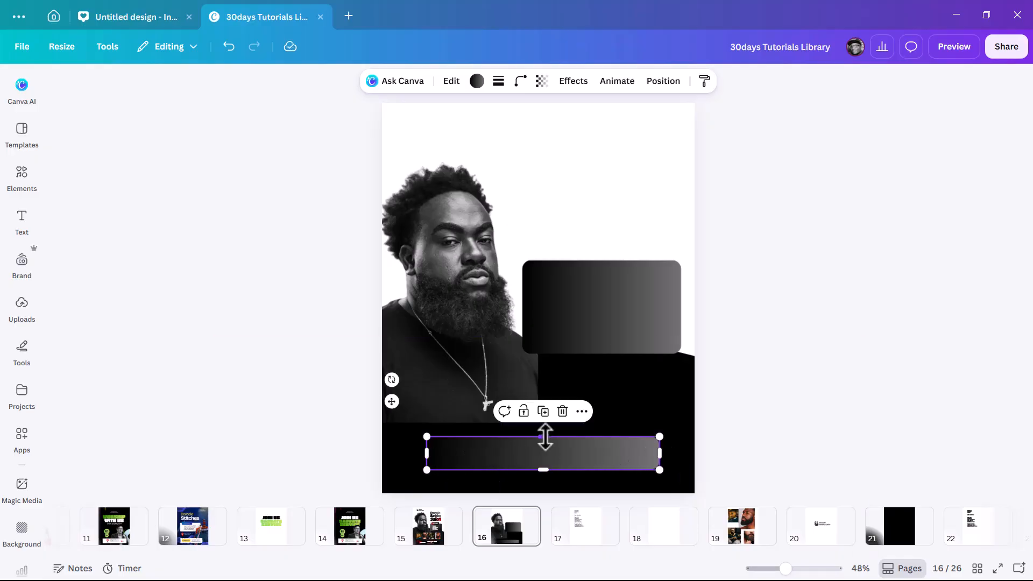
pyautogui.moveTo(546, 435); pyautogui.dragTo(546, 432)
pyautogui.click(819, 401)
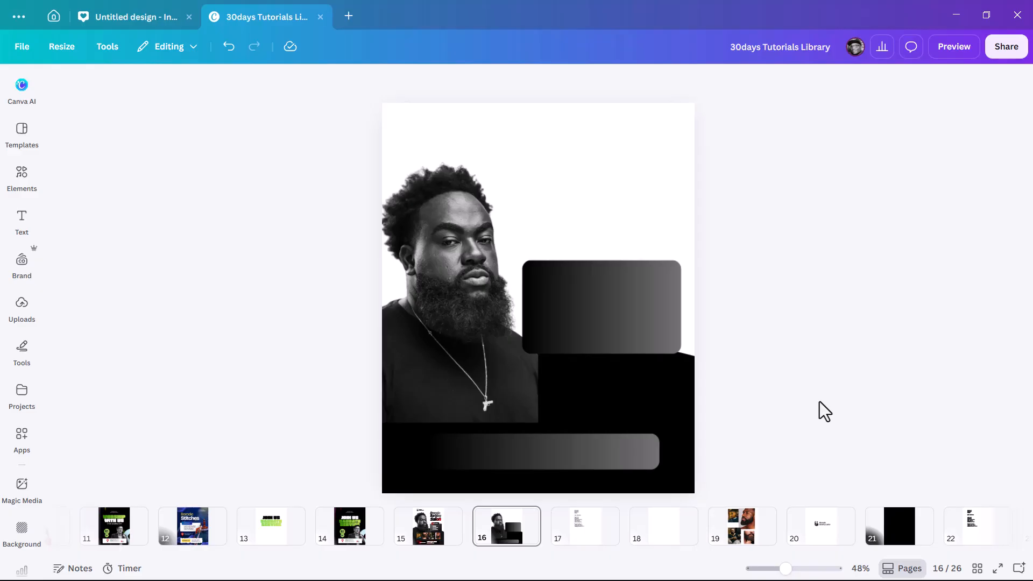
pyautogui.click(591, 453)
pyautogui.click(797, 311)
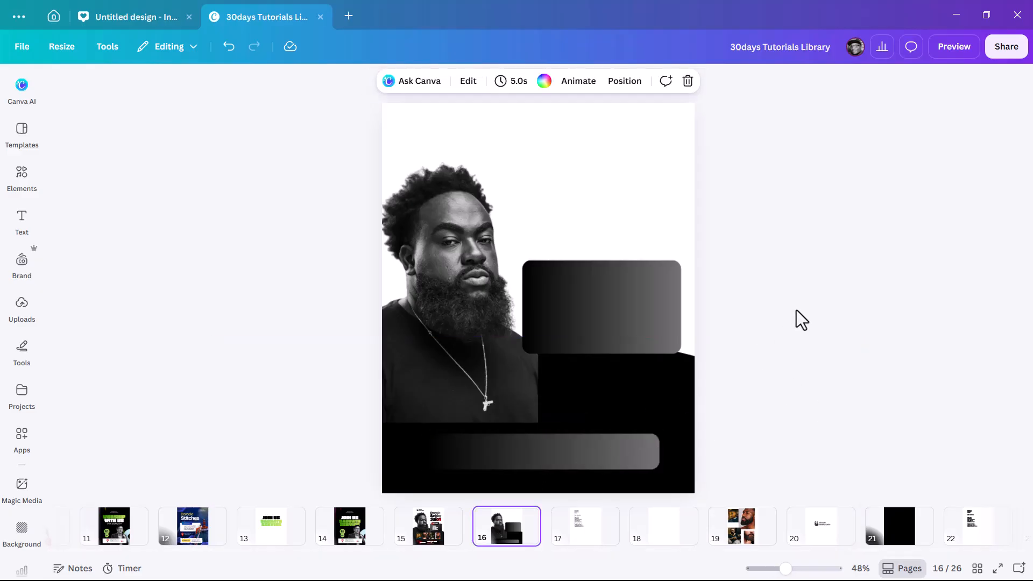
# Move the logo from page 20 onto page 16, place it small above the portrait and shift the portrait slightly down
pyautogui.click(814, 530)
pyautogui.click(569, 288)
pyautogui.moveTo(569, 288); pyautogui.dragTo(506, 541)
pyautogui.moveTo(558, 257); pyautogui.dragTo(492, 127)
pyautogui.moveTo(612, 158); pyautogui.dragTo(456, 155)
pyautogui.moveTo(455, 228); pyautogui.dragTo(454, 251)
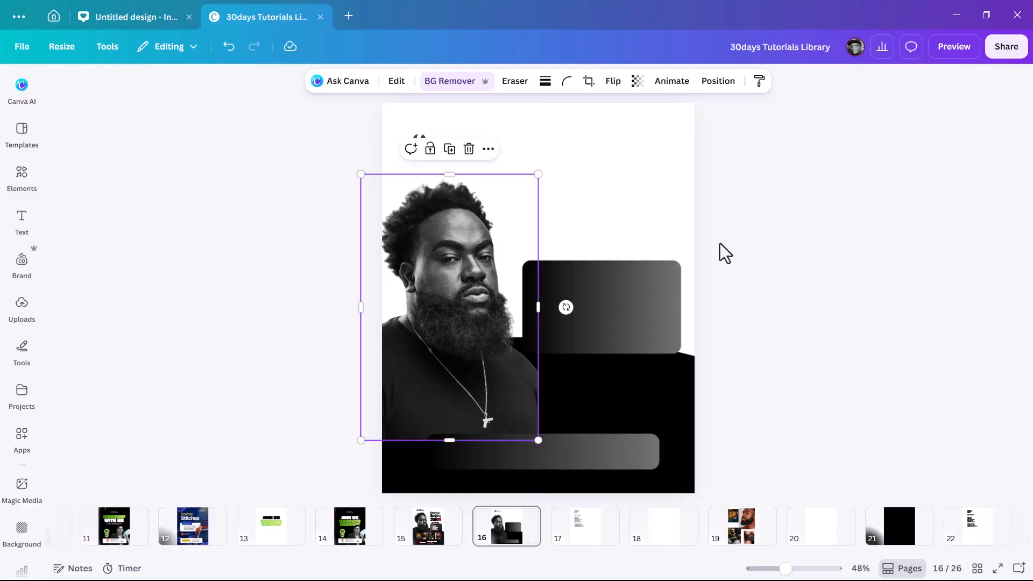
pyautogui.click(717, 244)
# Duplicate the gradient card and shrink the copy into a small label straddling the card's top edge
pyautogui.click(634, 320)
pyautogui.moveTo(633, 323); pyautogui.dragTo(597, 240)
pyautogui.moveTo(682, 255); pyautogui.dragTo(588, 263)
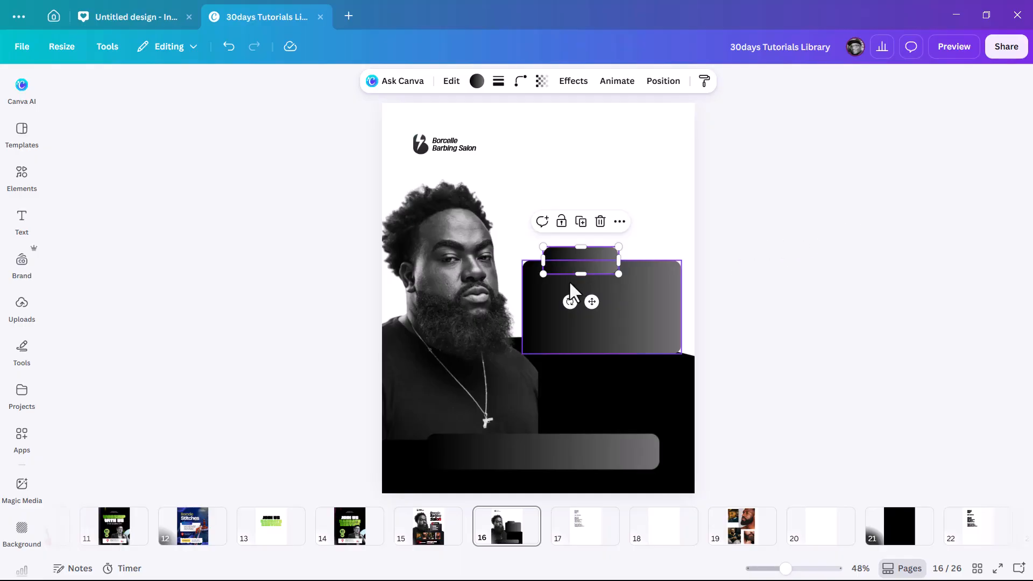
pyautogui.click(696, 219)
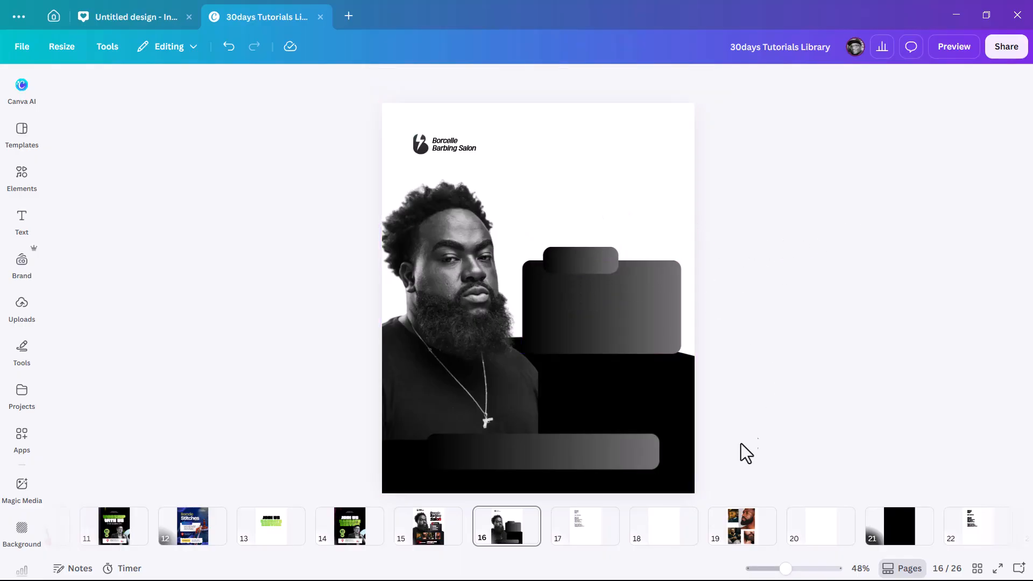
# Copy the "Brocelle Barbing Salon" lines from page 17, paste them as text on page 16 and position them over the gradient card
pyautogui.click(587, 540)
pyautogui.click(586, 176)
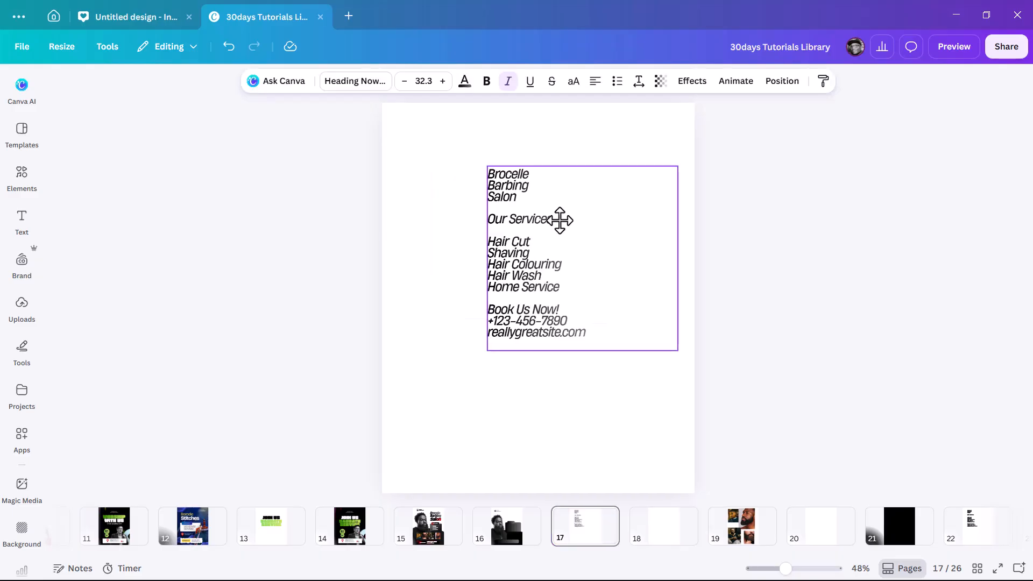
pyautogui.doubleClick(486, 175)
pyautogui.click(486, 175)
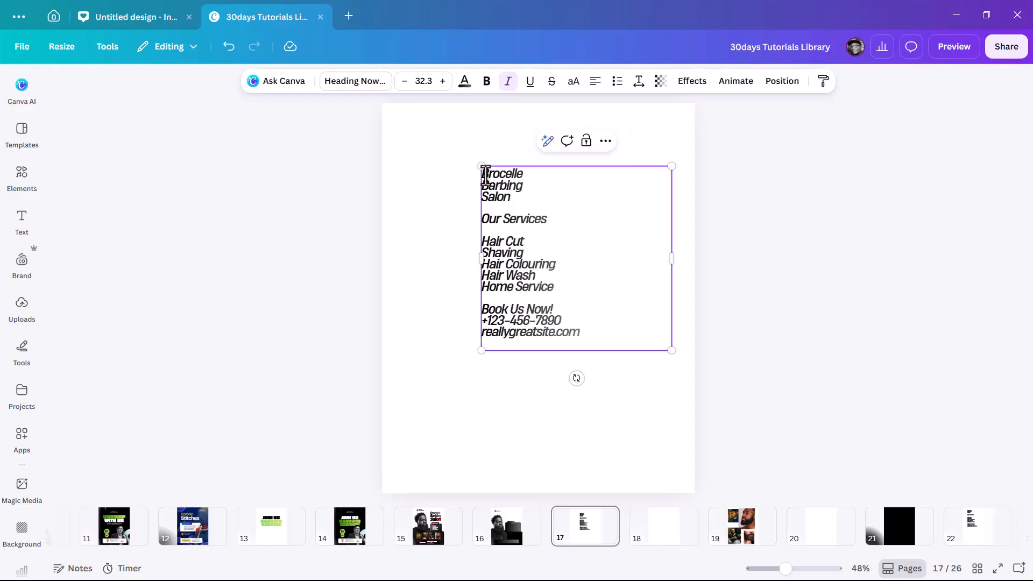
pyautogui.moveTo(479, 171); pyautogui.dragTo(527, 202)
pyautogui.hotkey('ctrl', 'c')
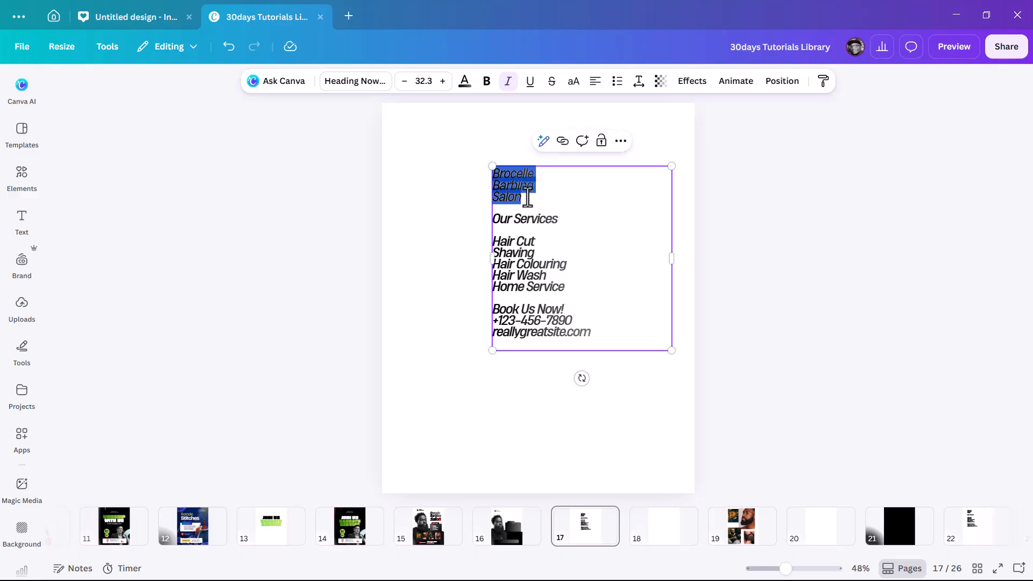
pyautogui.click(510, 526)
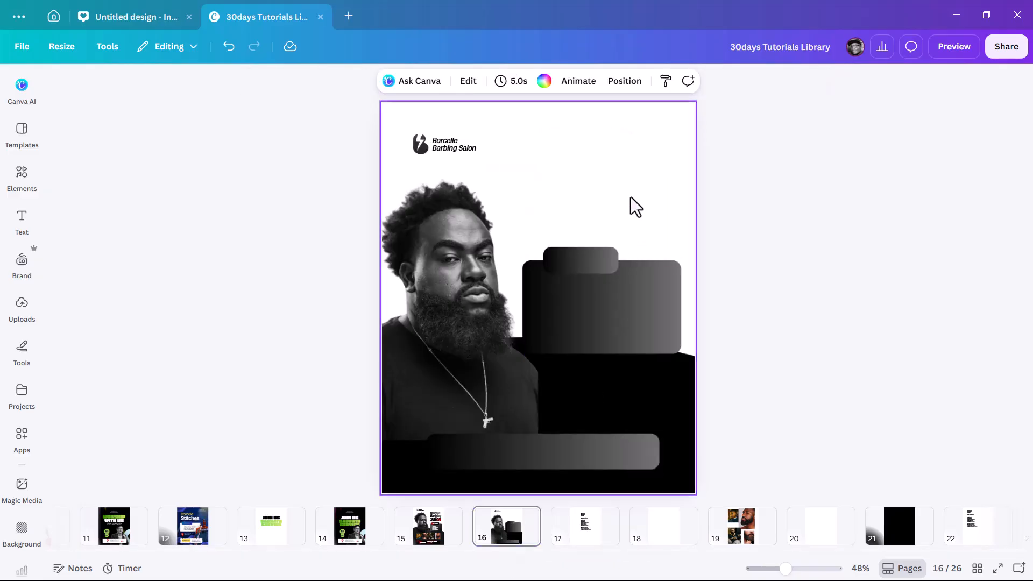
pyautogui.hotkey('ctrl', 'v')
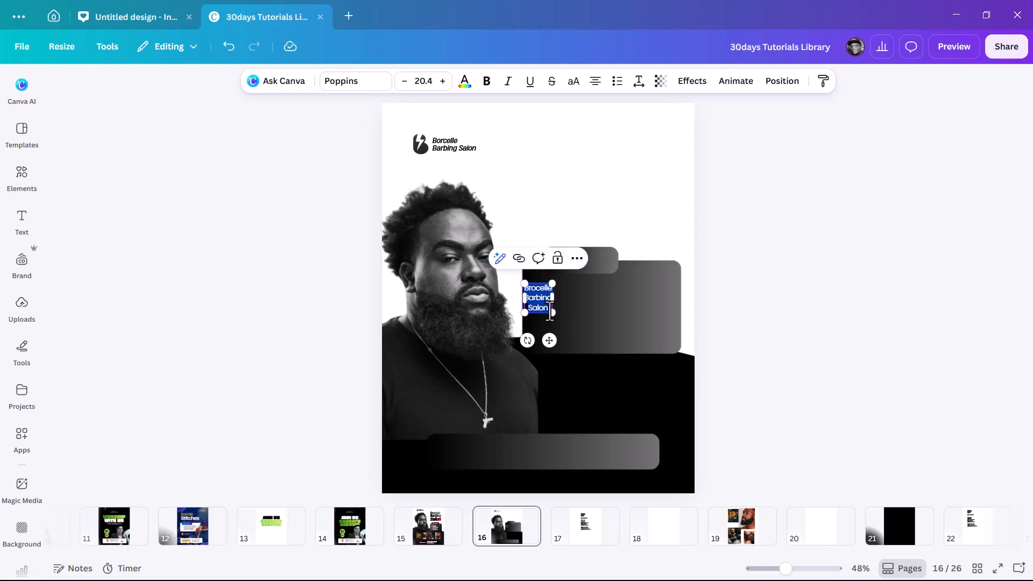
pyautogui.click(669, 294)
pyautogui.moveTo(542, 303); pyautogui.dragTo(596, 300)
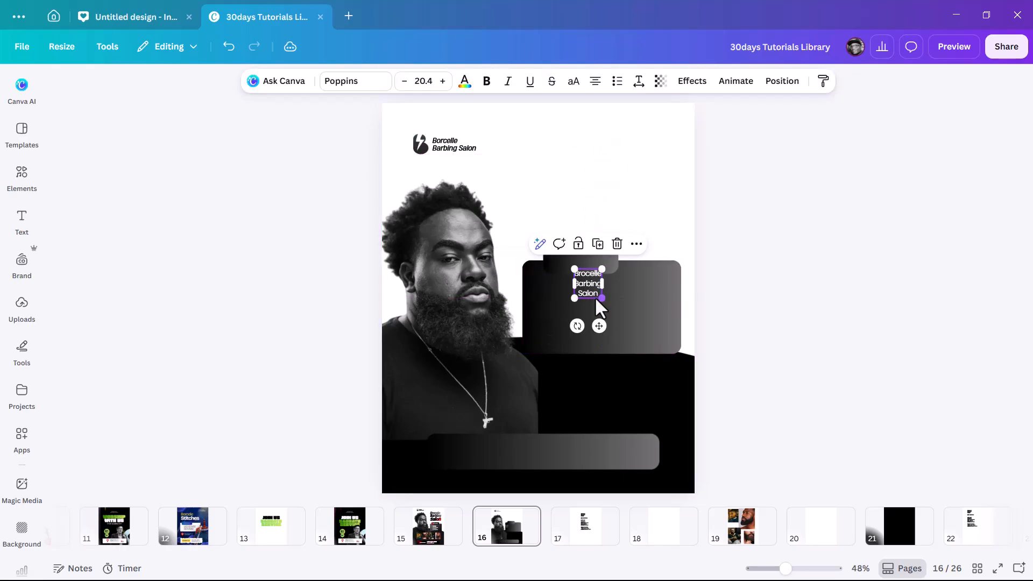
# Set the "Brocelle Barbing Salon" text in the Heading Now 61-68 font and enlarge it to about size 48.4
pyautogui.click(365, 83)
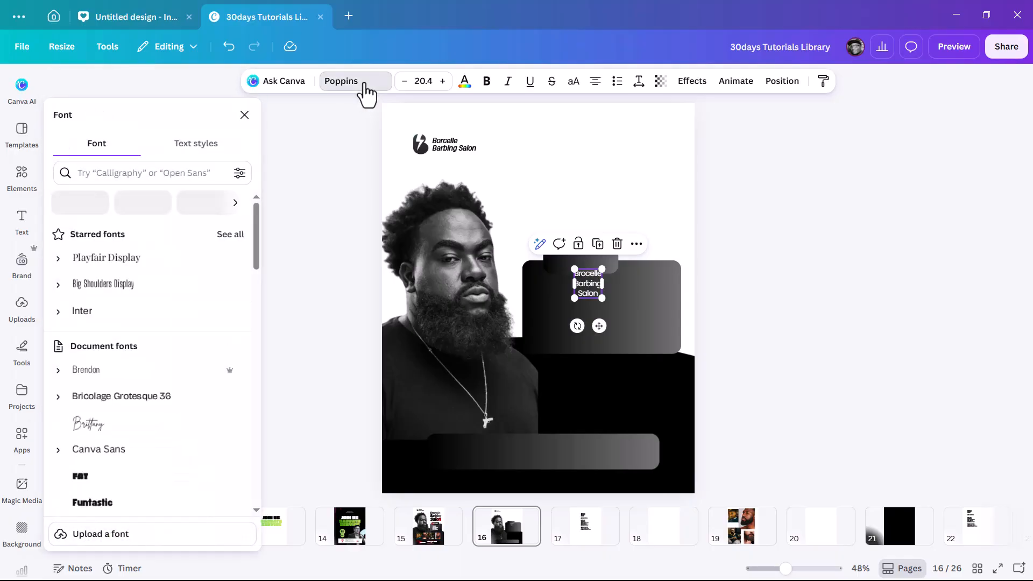
pyautogui.click(231, 234)
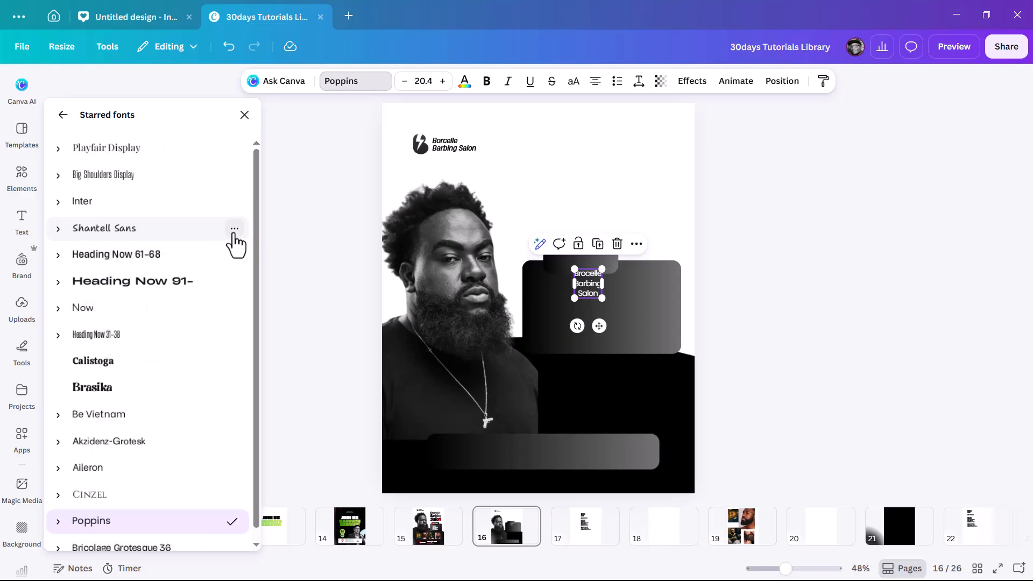
pyautogui.click(176, 259)
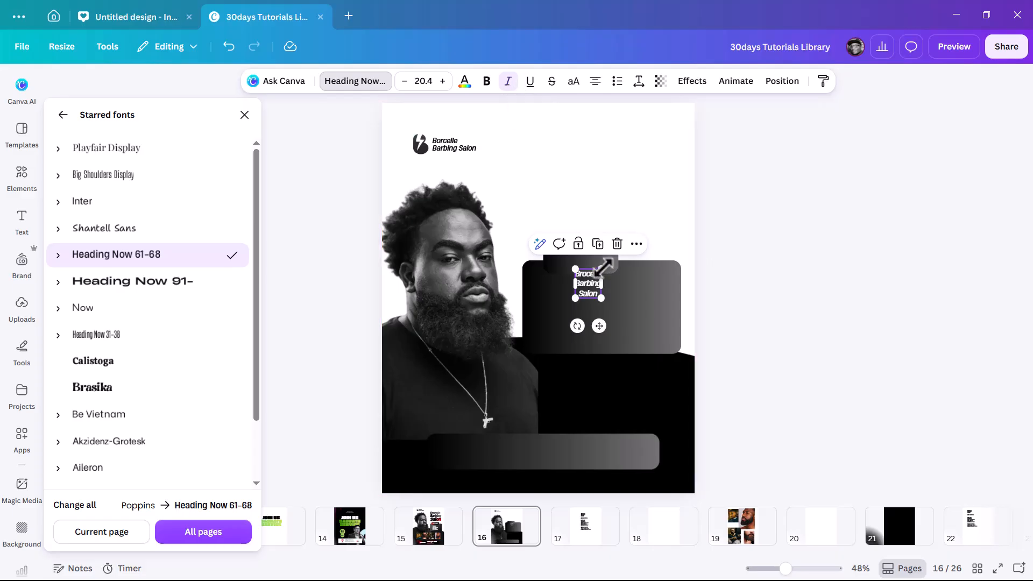
pyautogui.moveTo(602, 269); pyautogui.dragTo(635, 228)
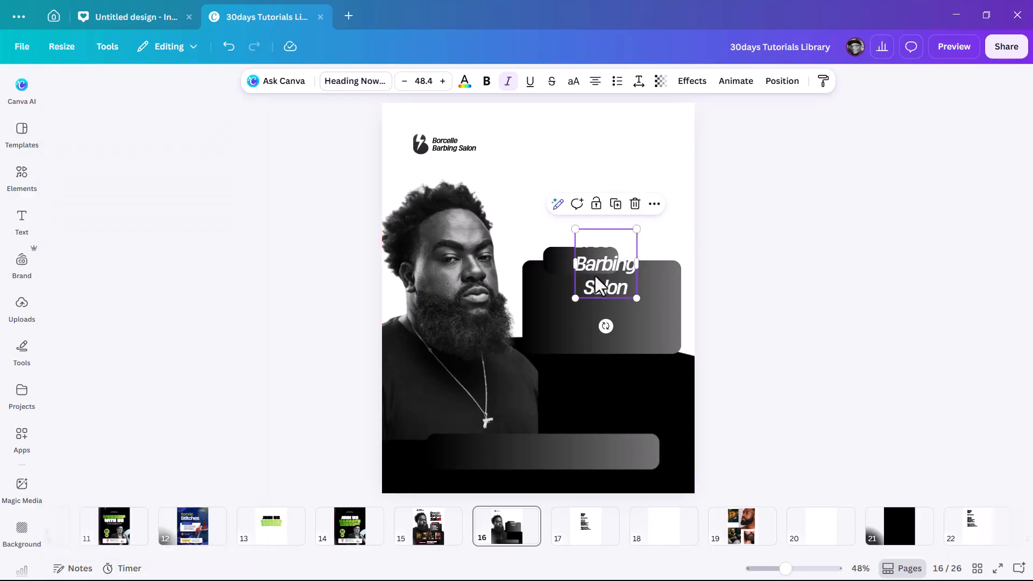
# Colour the "Brocelle Barbing Salon" heading black and move it into the white area above the gradient card
pyautogui.click(463, 84)
pyautogui.click(65, 231)
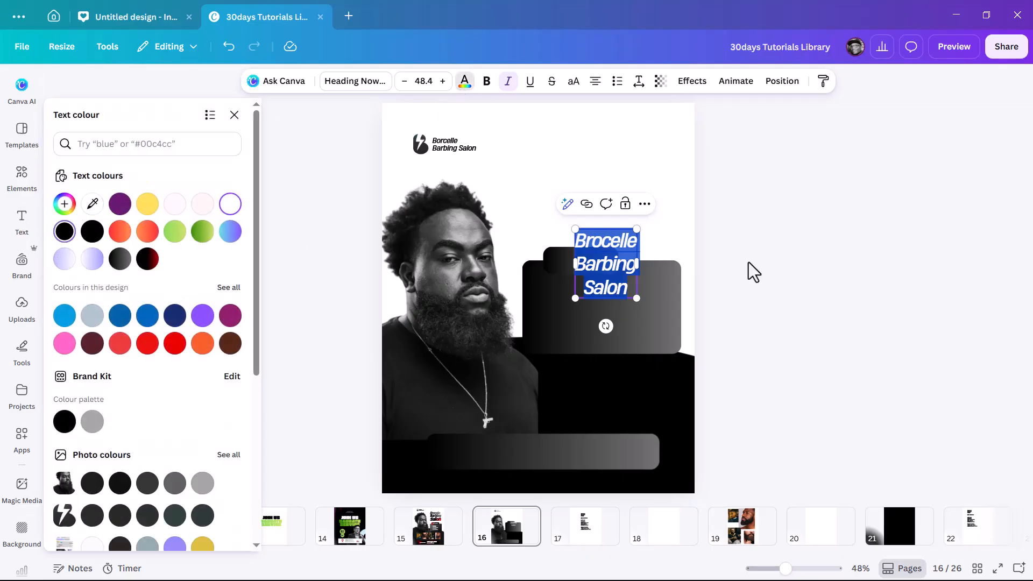
pyautogui.click(793, 267)
pyautogui.moveTo(612, 273); pyautogui.dragTo(594, 188)
pyautogui.click(800, 328)
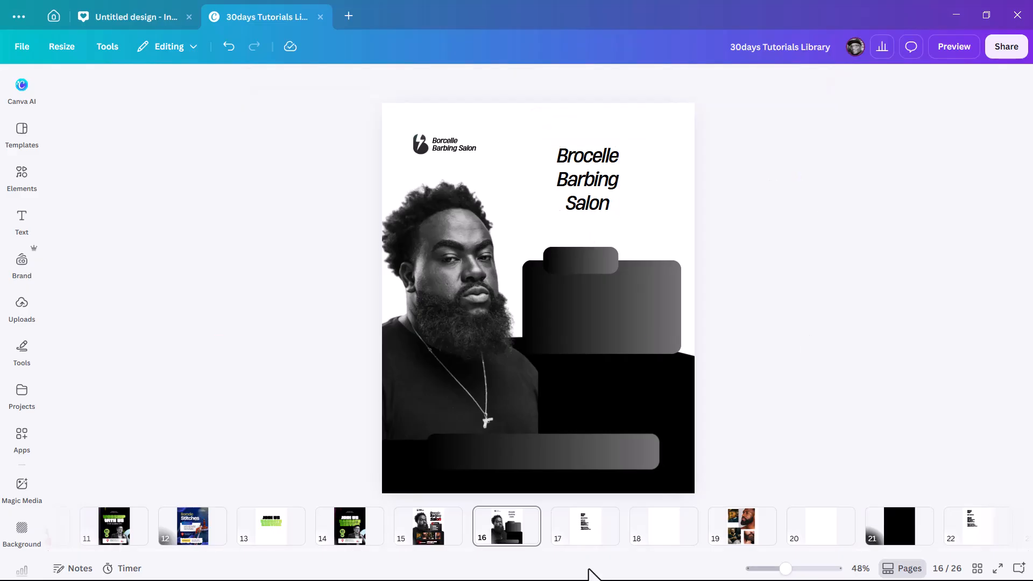
# Copy the lines from "Our Services" to "Home Service" from page 17, paste them on page 16 and place them over the gradient card
pyautogui.click(586, 530)
pyautogui.click(533, 232)
pyautogui.click(532, 232)
pyautogui.moveTo(493, 219); pyautogui.dragTo(569, 288)
pyautogui.hotkey('ctrl', 'c')
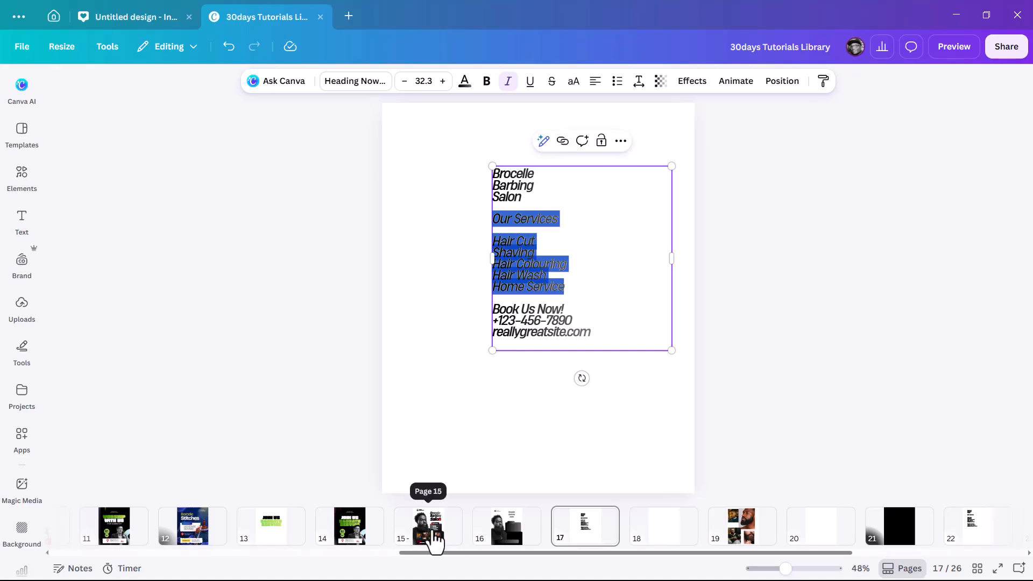
pyautogui.click(506, 527)
pyautogui.hotkey('ctrl', 'v')
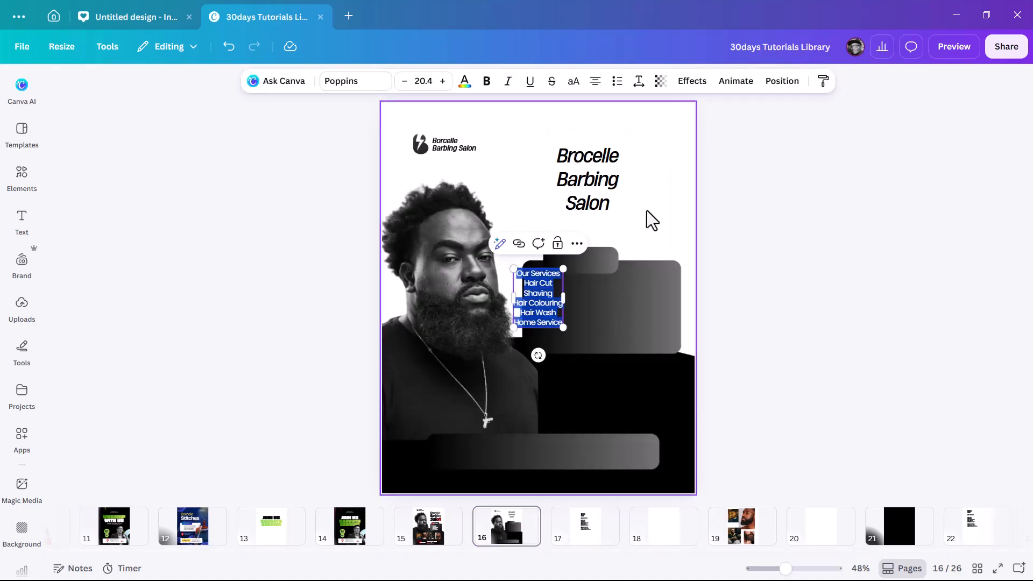
pyautogui.click(769, 229)
pyautogui.moveTo(517, 318); pyautogui.dragTo(597, 325)
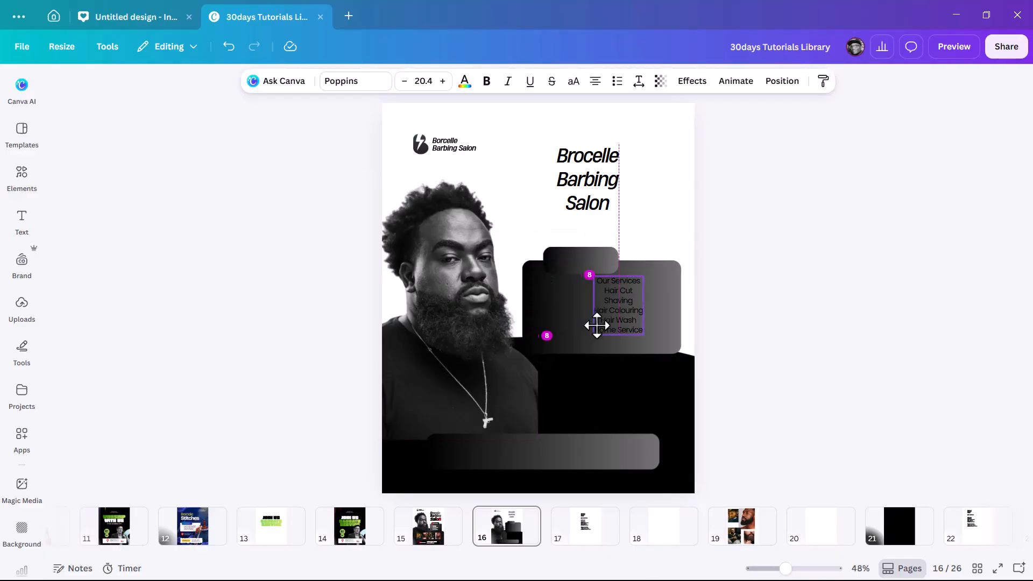
# Copy the text style of the "Brocelle Barbing Salon" heading onto the services text
pyautogui.click(607, 203)
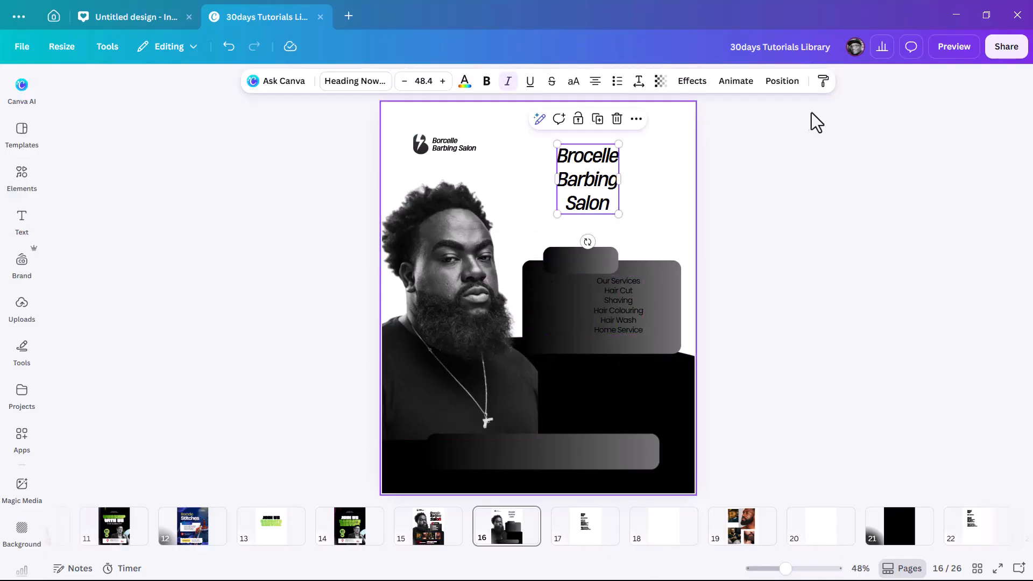
pyautogui.click(824, 82)
pyautogui.click(613, 315)
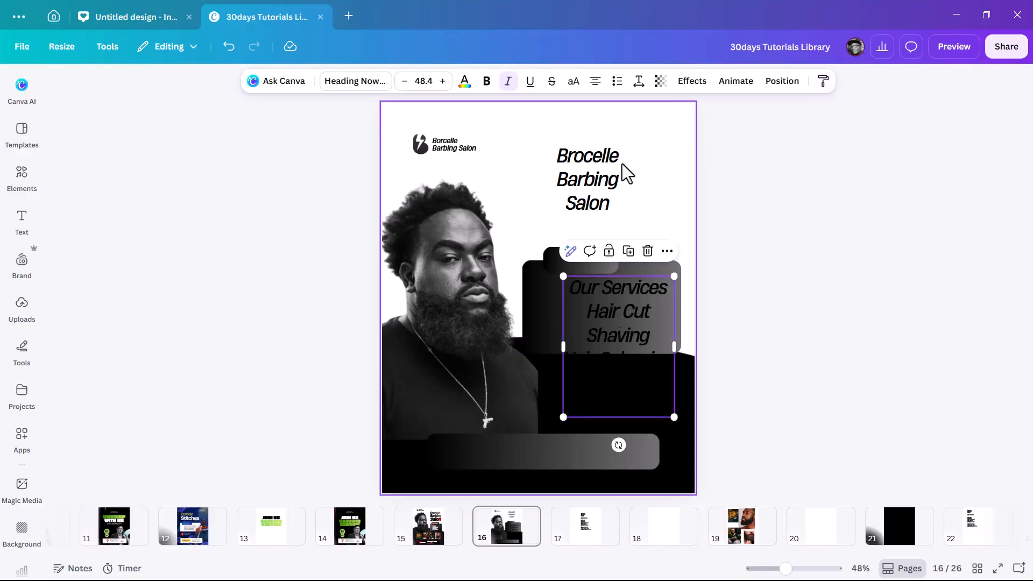
pyautogui.click(606, 177)
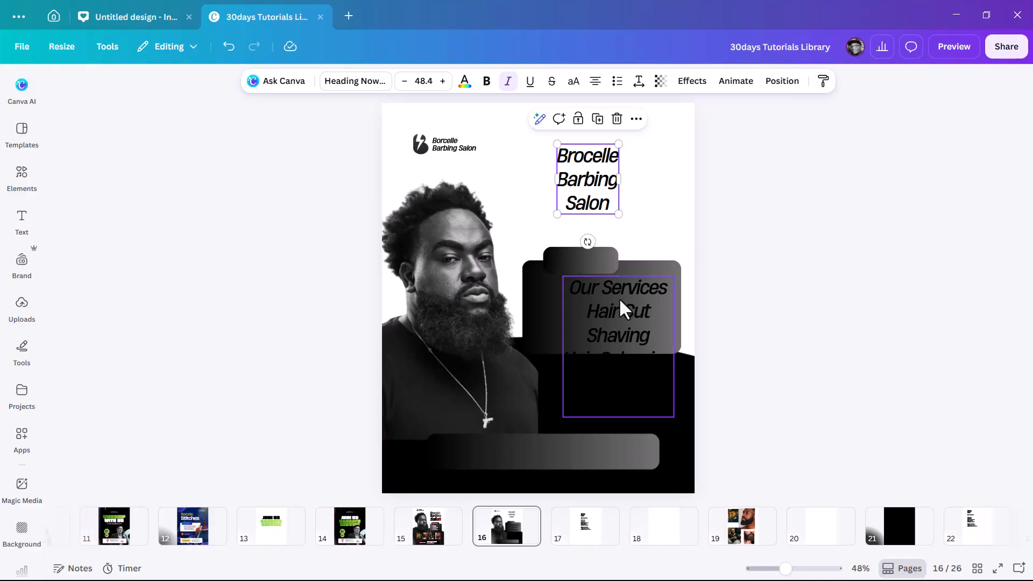
# Shrink the services text to about size 21.5 so it fits the card and recolour it near-white
pyautogui.click(633, 355)
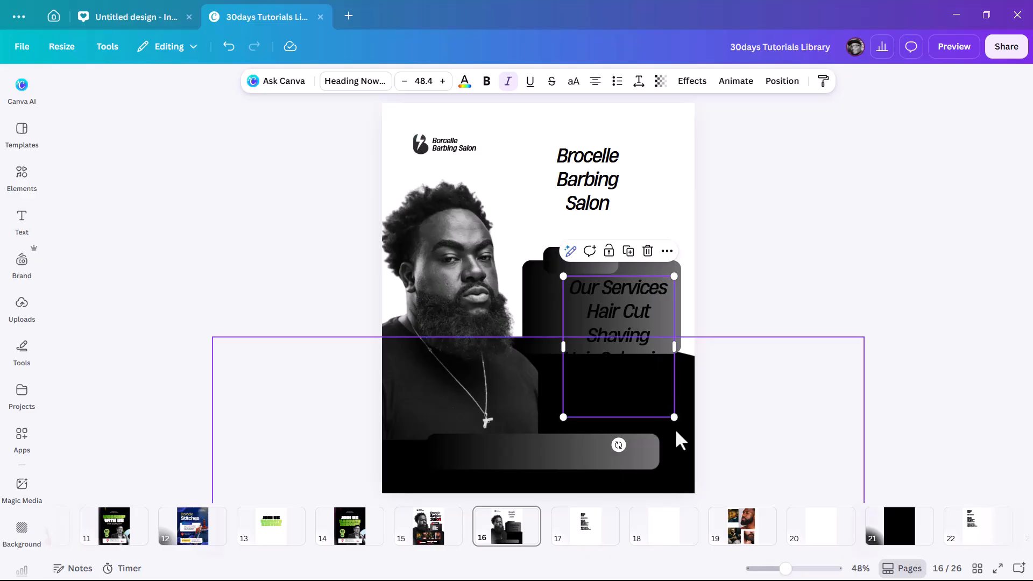
pyautogui.moveTo(674, 417); pyautogui.dragTo(612, 338)
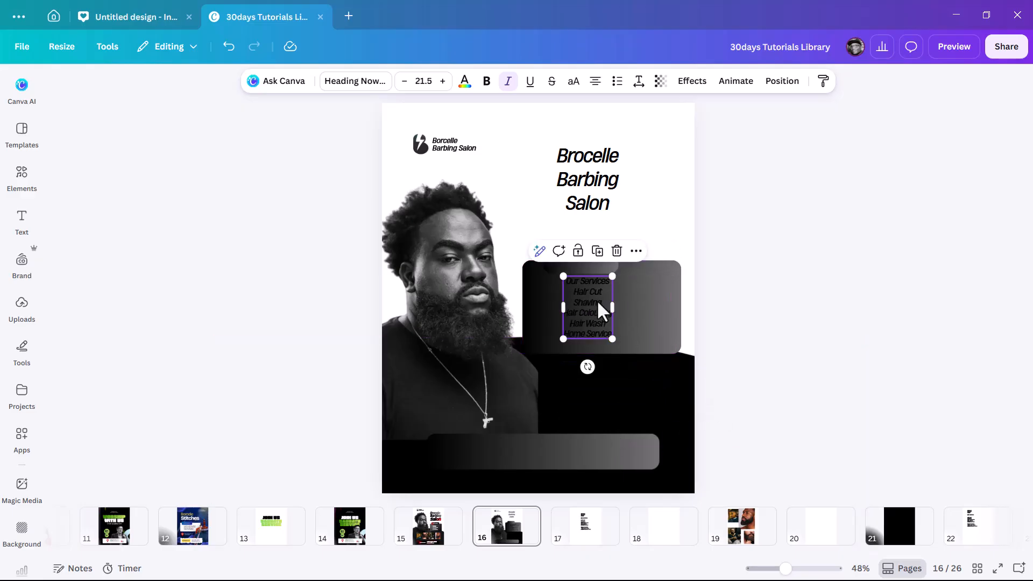
pyautogui.click(464, 82)
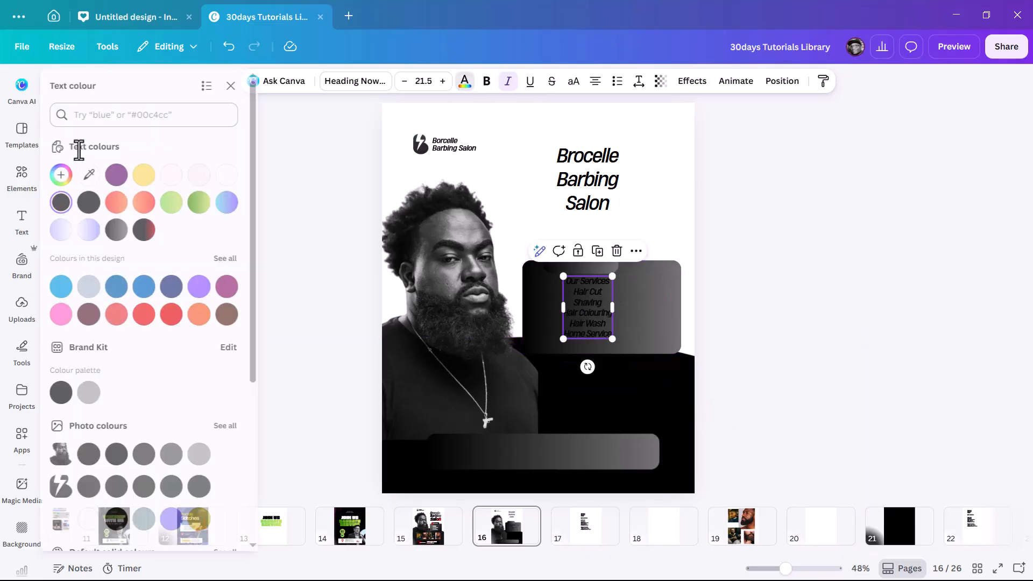
pyautogui.click(175, 204)
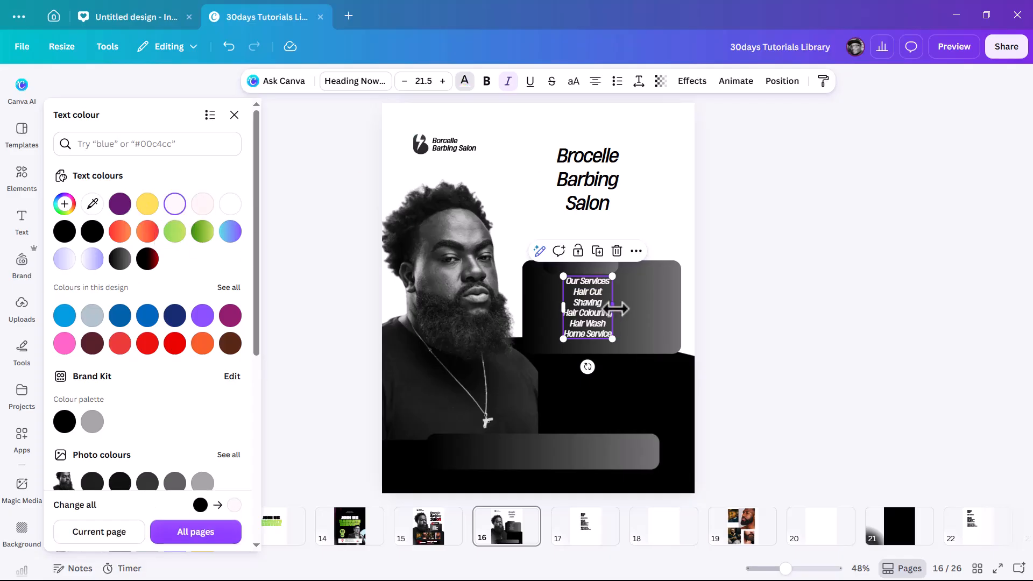
# Delete the "Our Services" line from the services text, leaving no empty line above "Hair Cut"
pyautogui.scroll(5, 611, 307)
pyautogui.doubleClick(689, 273)
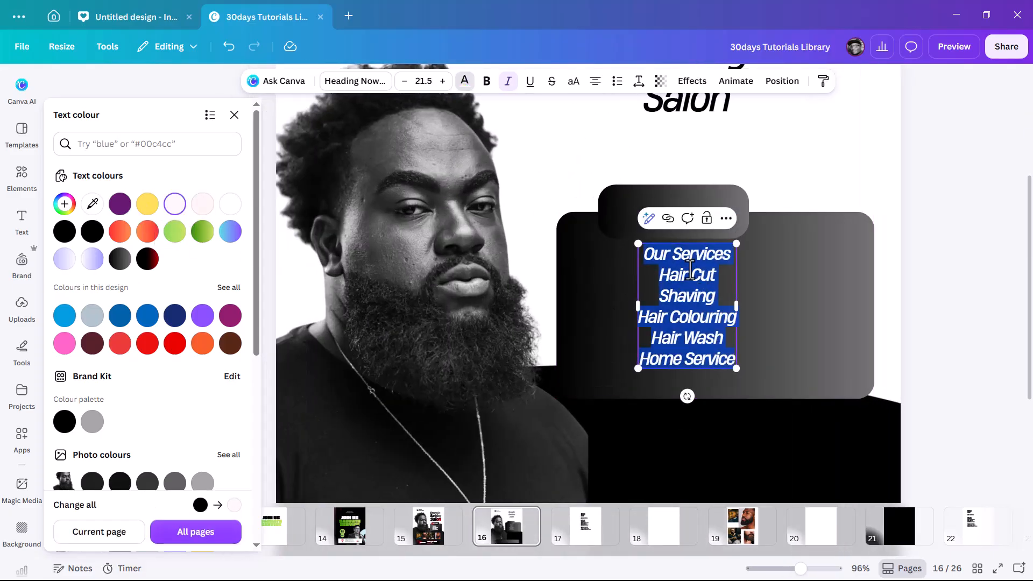
pyautogui.click(650, 255)
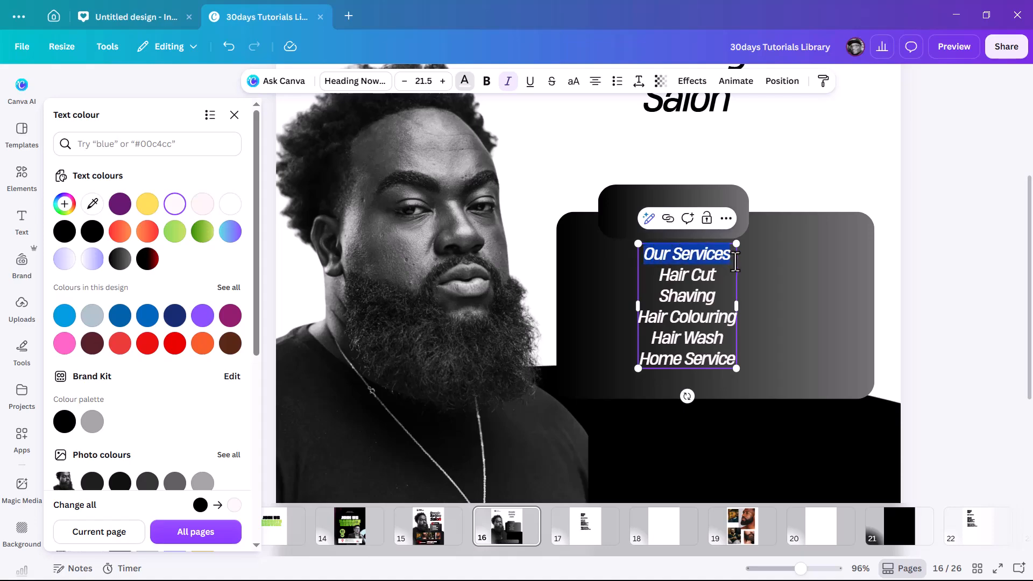
pyautogui.press('BackSpace')
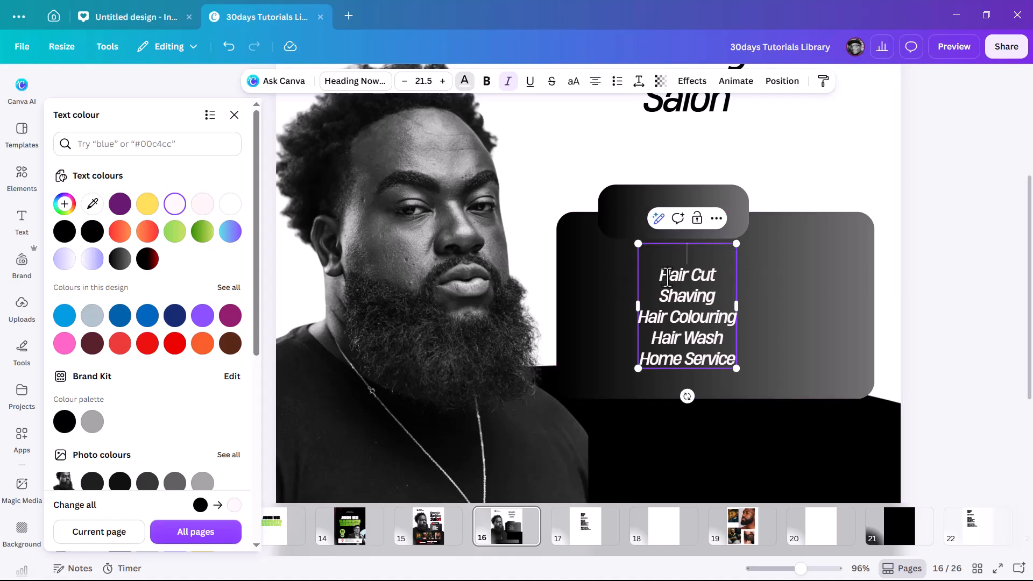
pyautogui.press('BackSpace')
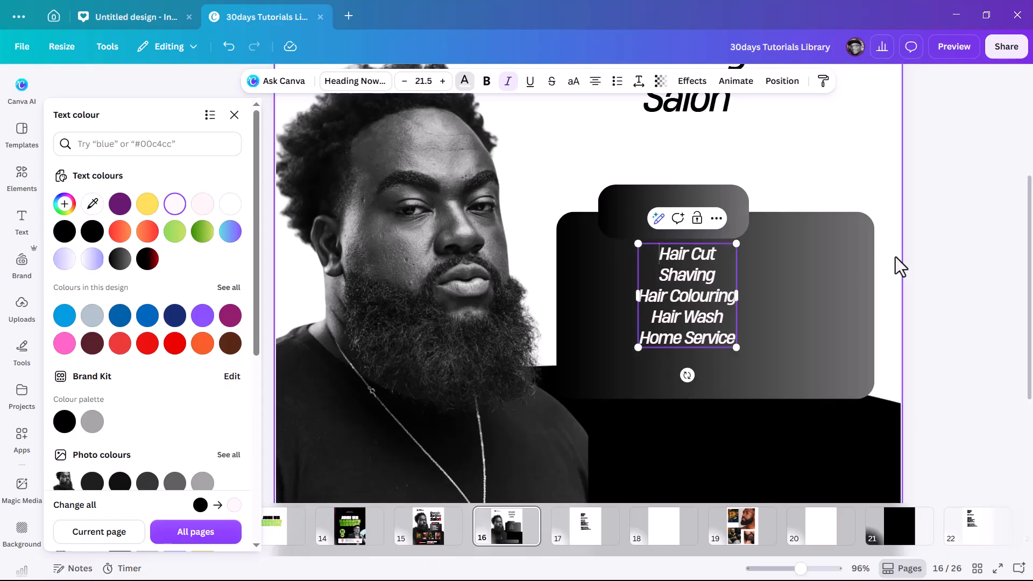
pyautogui.click(912, 261)
# Turn all five service lines into a bulleted list
pyautogui.click(713, 285)
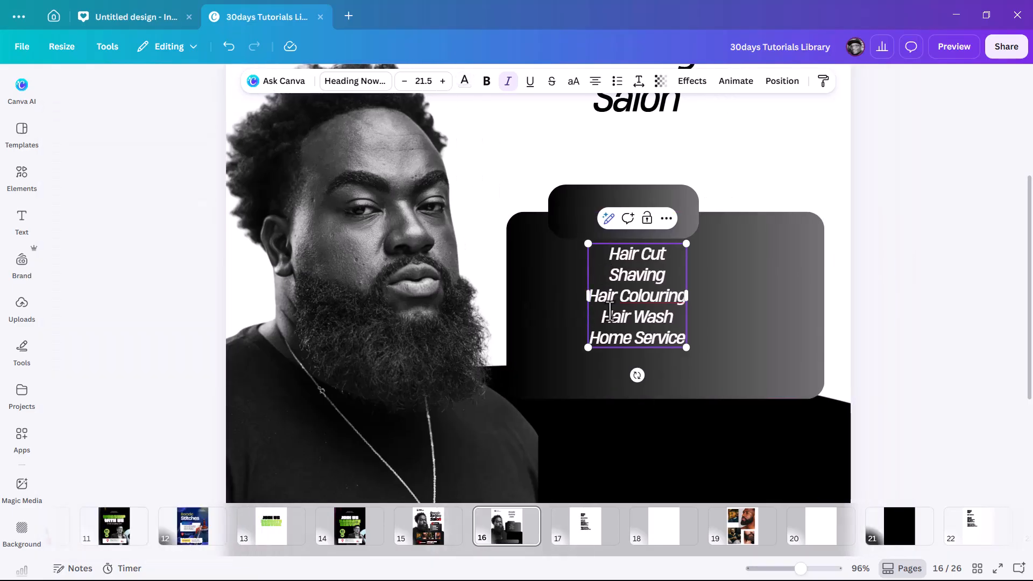
pyautogui.hotkey('ctrl', 'a')
pyautogui.click(618, 83)
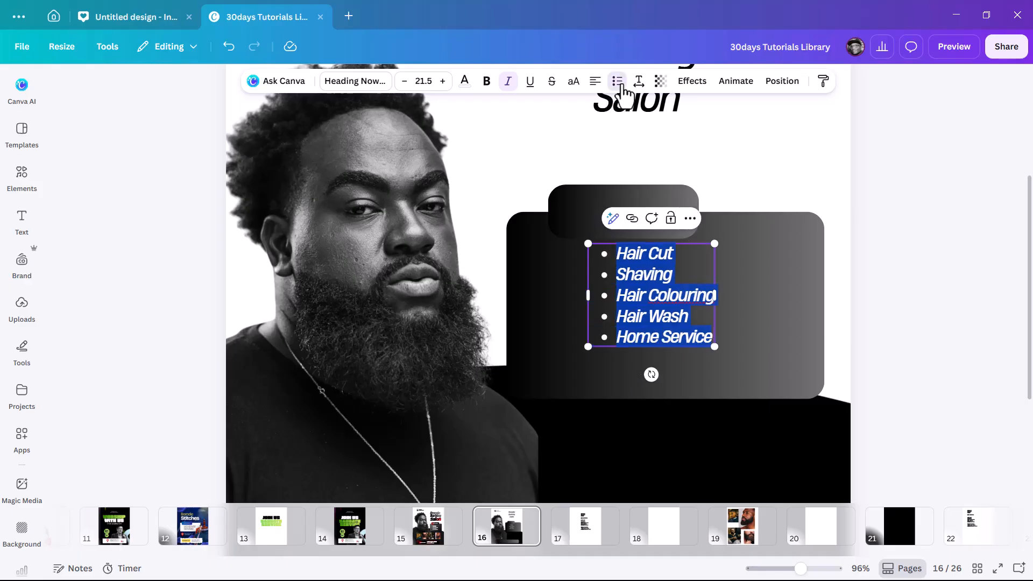
pyautogui.click(968, 206)
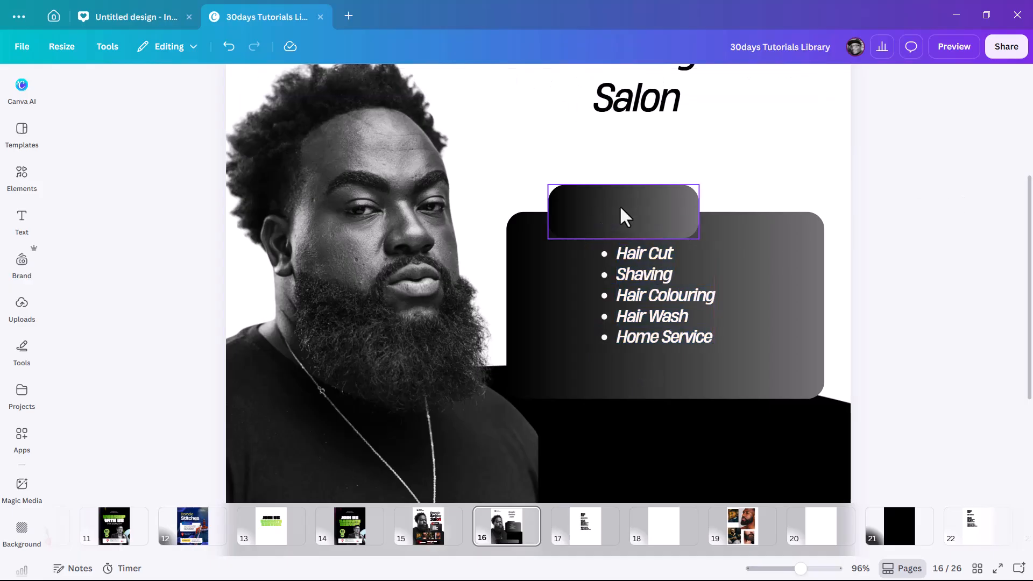
# Add separate "Our Services" text on the small label, copy the service list's style onto it and remove its bullet
pyautogui.write('Our Services')
pyautogui.moveTo(548, 339)
pyautogui.mouseDown()
pyautogui.moveTo(627, 255)
pyautogui.moveTo(619, 248)
pyautogui.mouseUp()
pyautogui.click(663, 276)
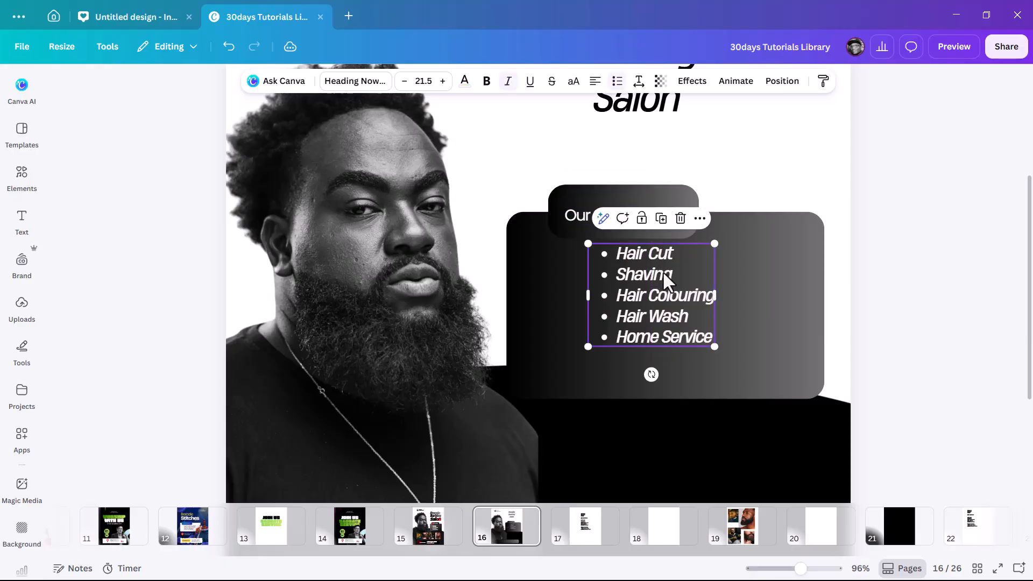
pyautogui.click(823, 82)
pyautogui.click(603, 218)
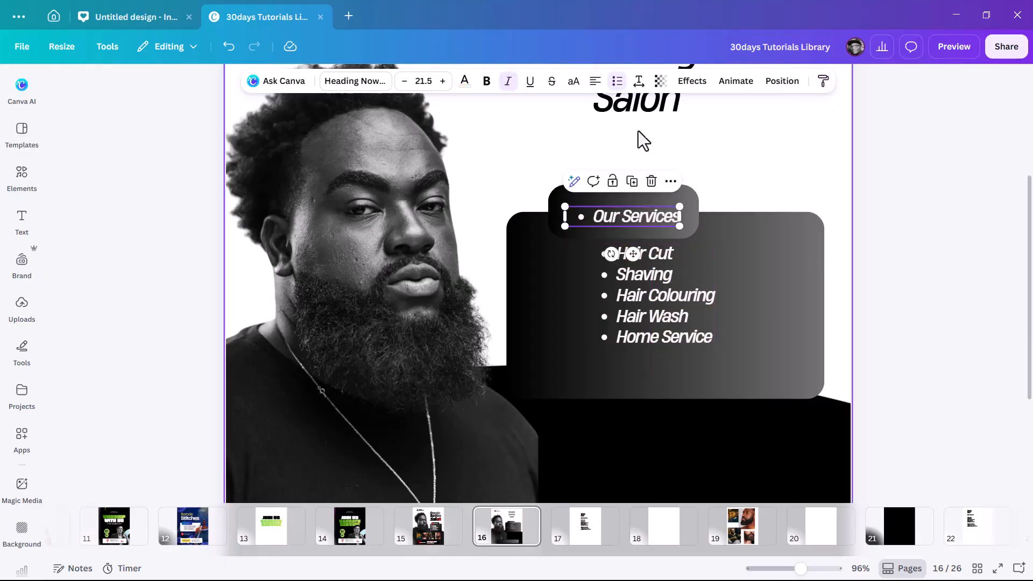
pyautogui.click(619, 86)
pyautogui.click(914, 233)
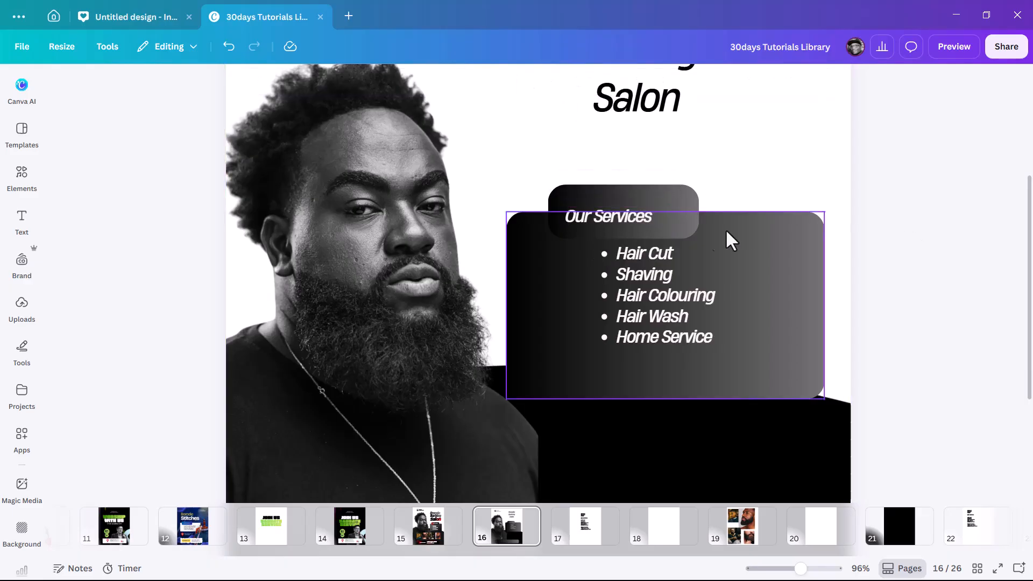
# Centre "Our Services" in the small label and shift the bulleted service list left and slightly down within the card
pyautogui.click(625, 218)
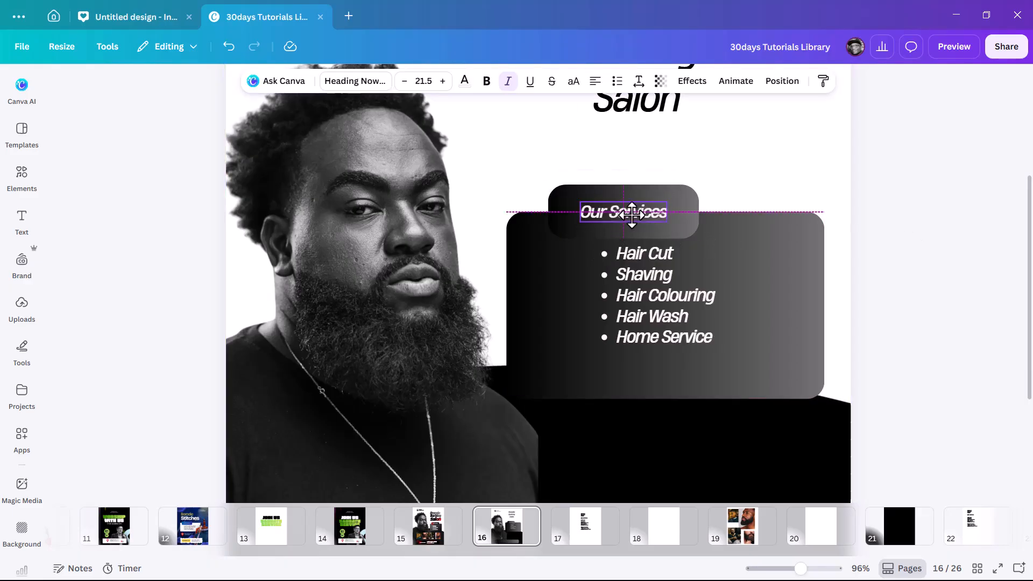
pyautogui.click(660, 291)
pyautogui.moveTo(659, 290); pyautogui.dragTo(619, 297)
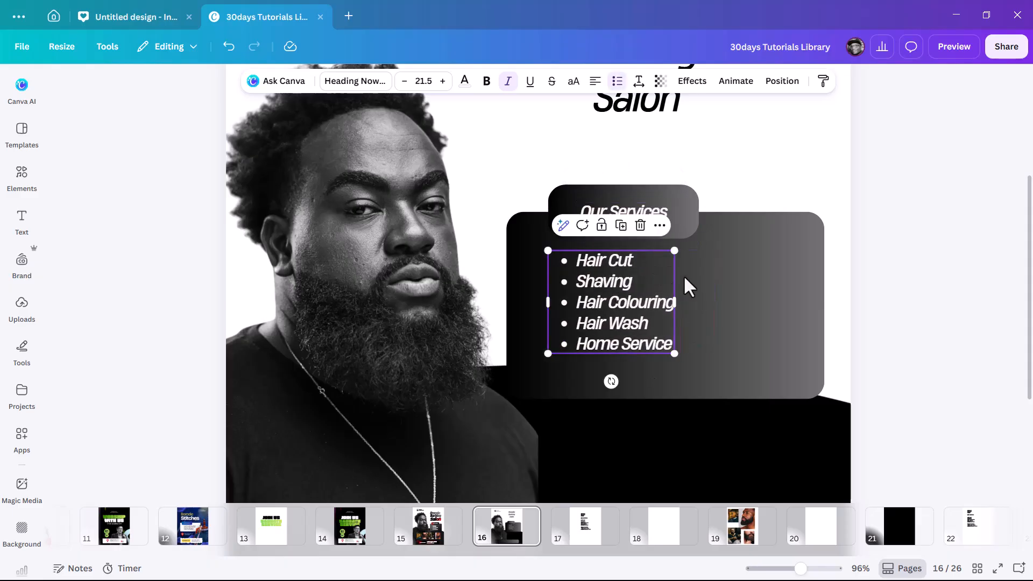
# Copy the "Book Us Now!", phone number and website lines from page 17 and return to page 16
pyautogui.scroll(-5, 705, 263)
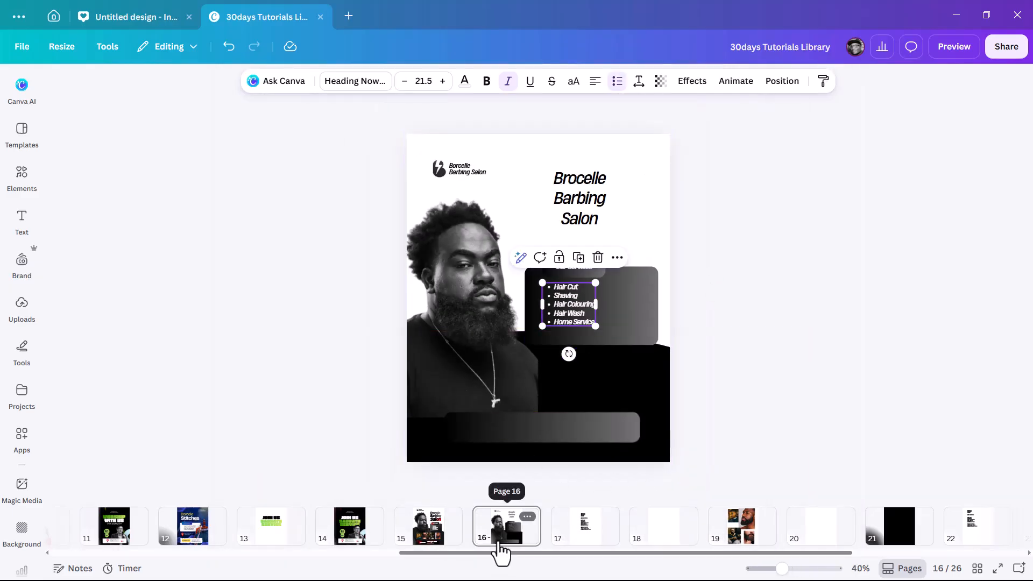
pyautogui.click(581, 535)
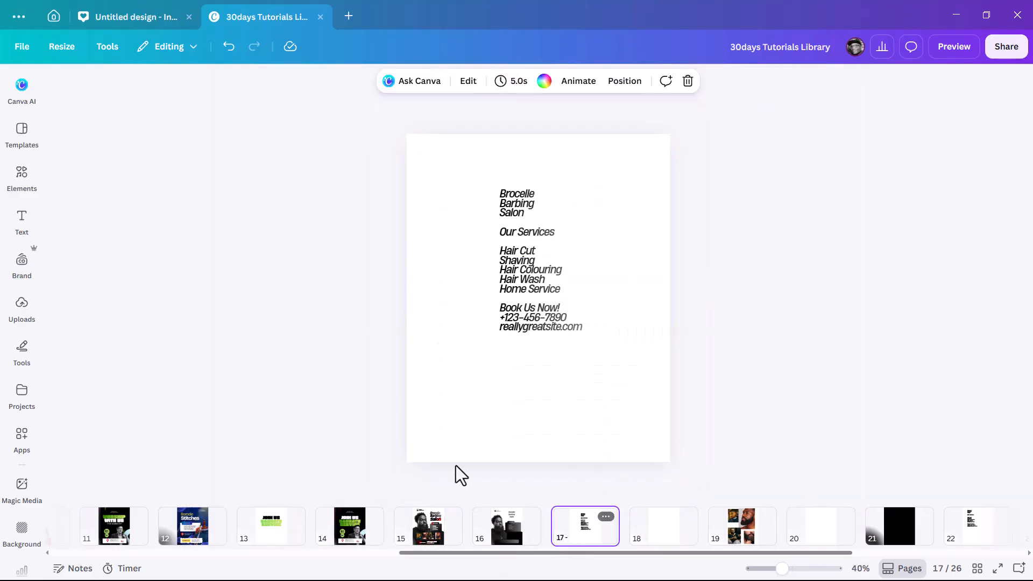
pyautogui.click(558, 317)
pyautogui.doubleClick(506, 310)
pyautogui.click(526, 310)
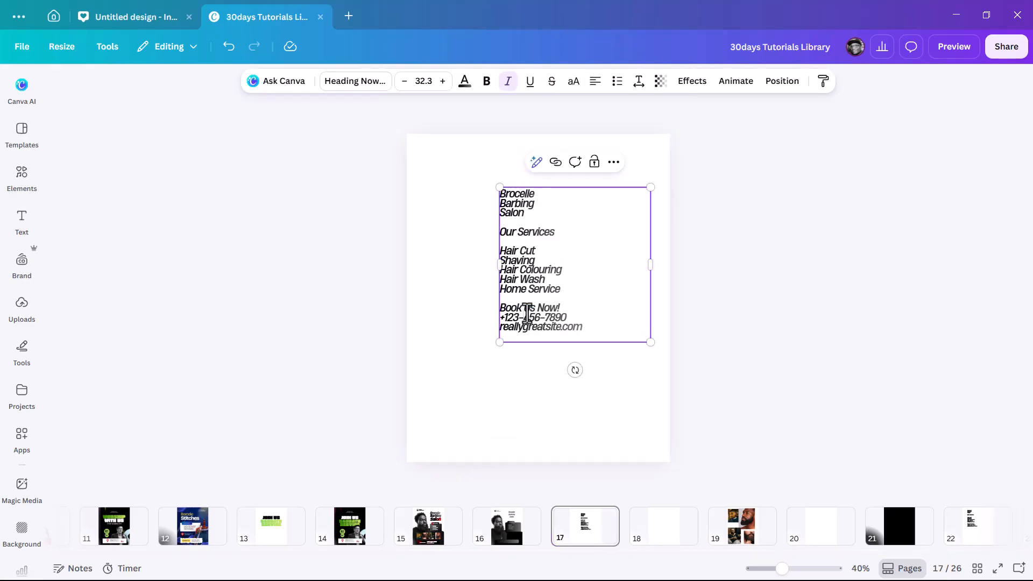
pyautogui.moveTo(501, 308); pyautogui.dragTo(582, 324)
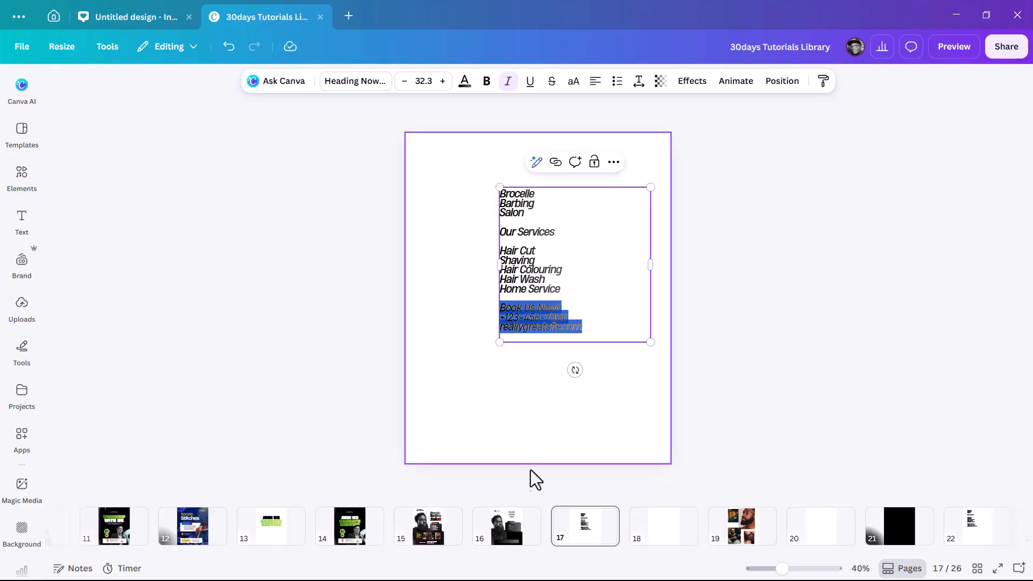
pyautogui.click(521, 543)
# Duplicate the "Our Services" text into the long bottom bar and replace its wording with the copied booking and contact lines
pyautogui.click(591, 206)
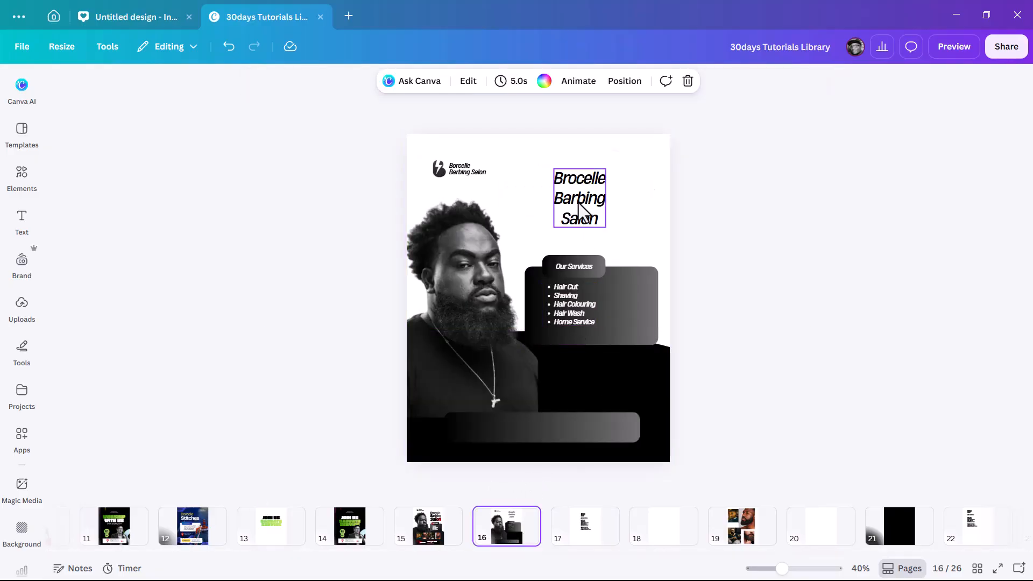
pyautogui.doubleClick(583, 267)
pyautogui.moveTo(583, 266); pyautogui.dragTo(485, 427)
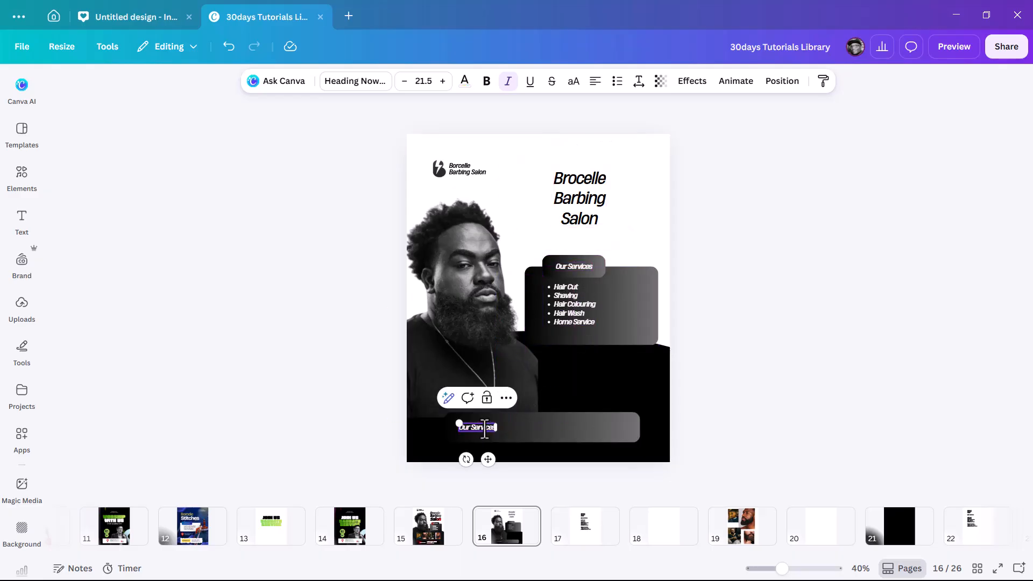
pyautogui.doubleClick(483, 428)
pyautogui.hotkey('ctrl', 'v')
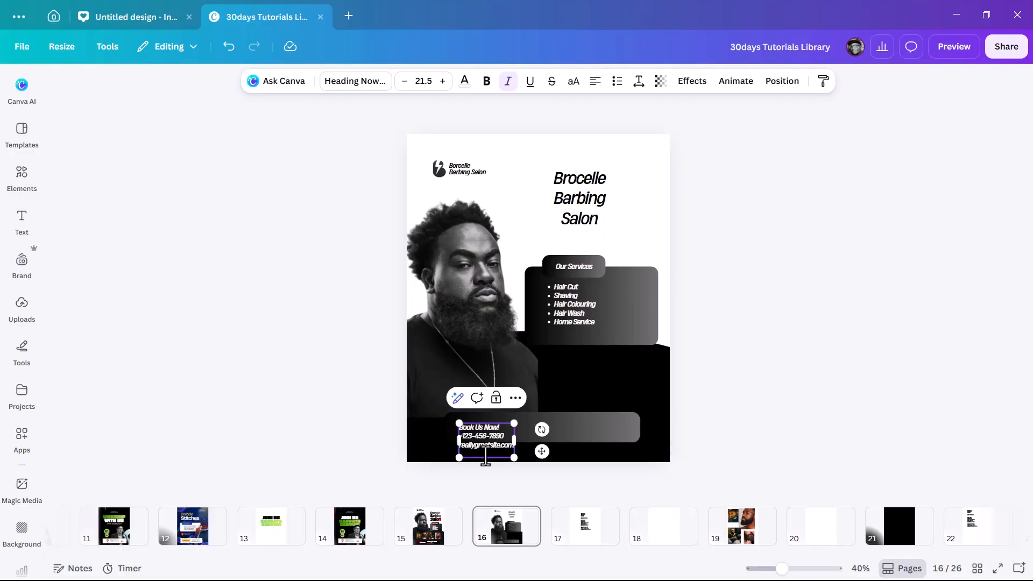
# Remove the phone number and website lines from the bottom bar text, keeping only "Book Us Now!"
pyautogui.scroll(5, 467, 454)
pyautogui.scroll(-2, 493, 353)
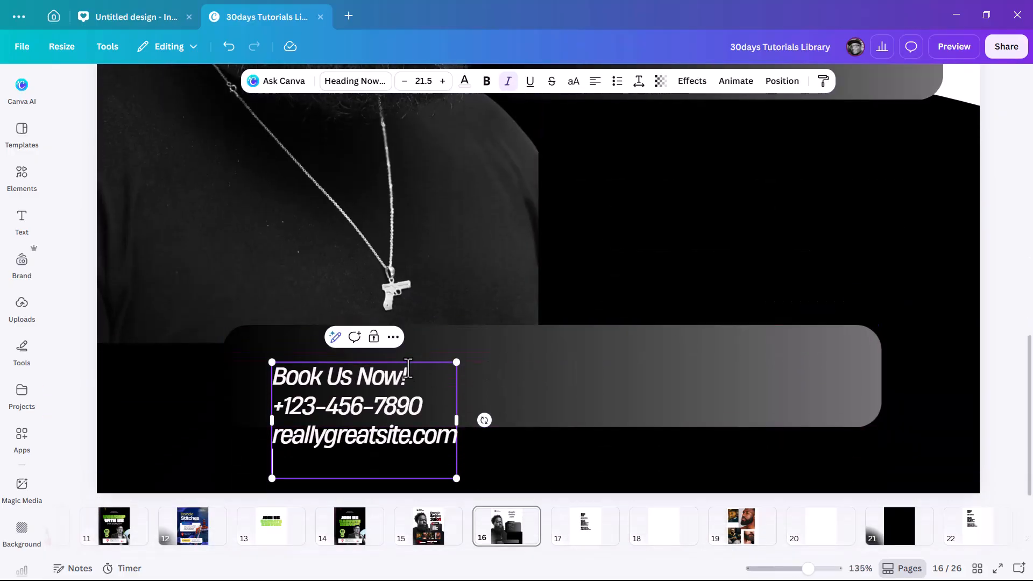
pyautogui.moveTo(408, 368); pyautogui.dragTo(467, 415)
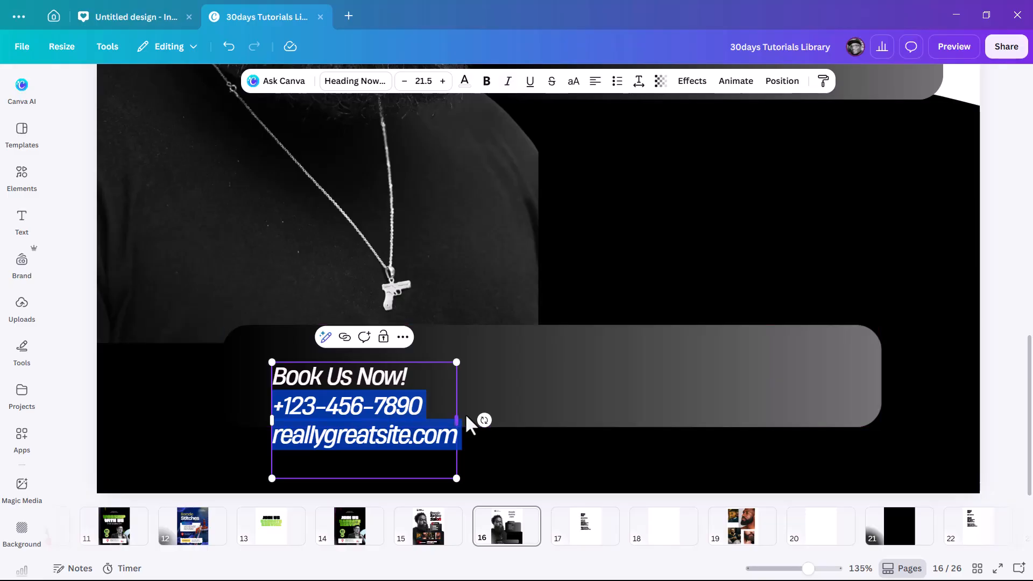
pyautogui.press('BackSpace')
pyautogui.click(473, 378)
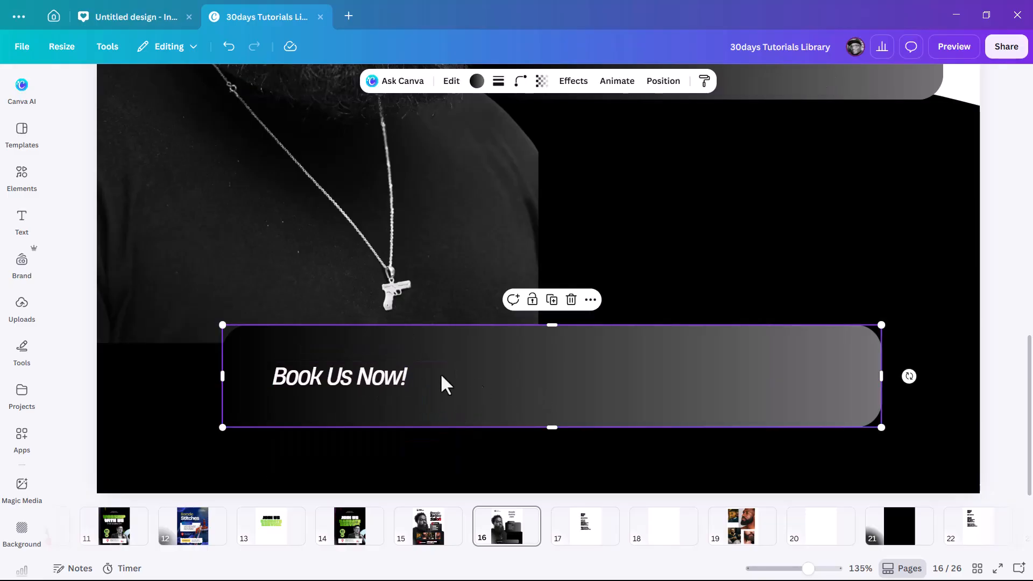
# Duplicate "Book Us Now!" further right in the bottom bar and replace its wording with just the phone number and website lines
pyautogui.click(375, 371)
pyautogui.keyDown('alt'); pyautogui.moveTo(319, 381); pyautogui.dragTo(553, 381); pyautogui.keyUp('alt')
pyautogui.doubleClick(602, 383)
pyautogui.hotkey('ctrl', 'v')
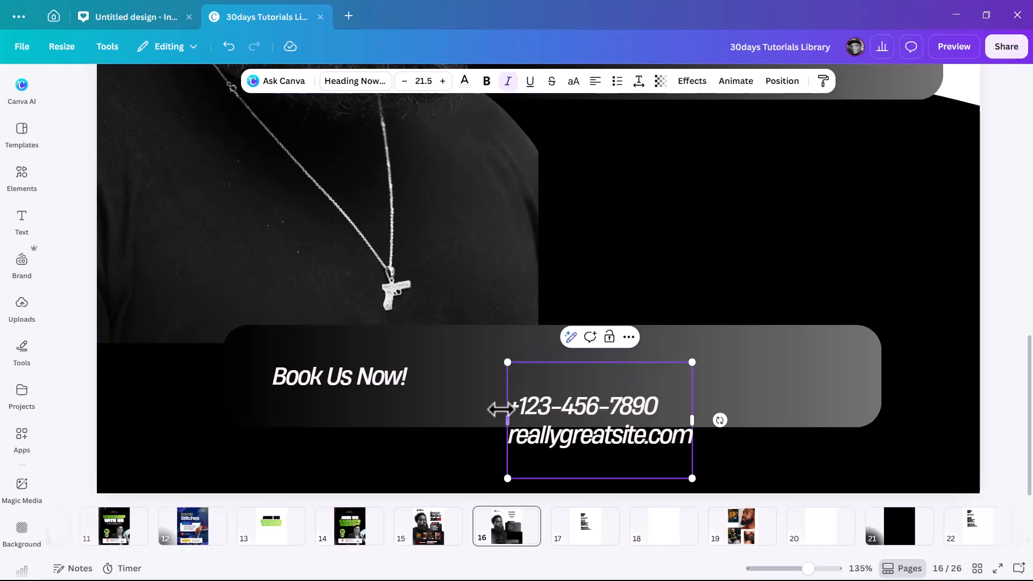
pyautogui.press('BackSpace')
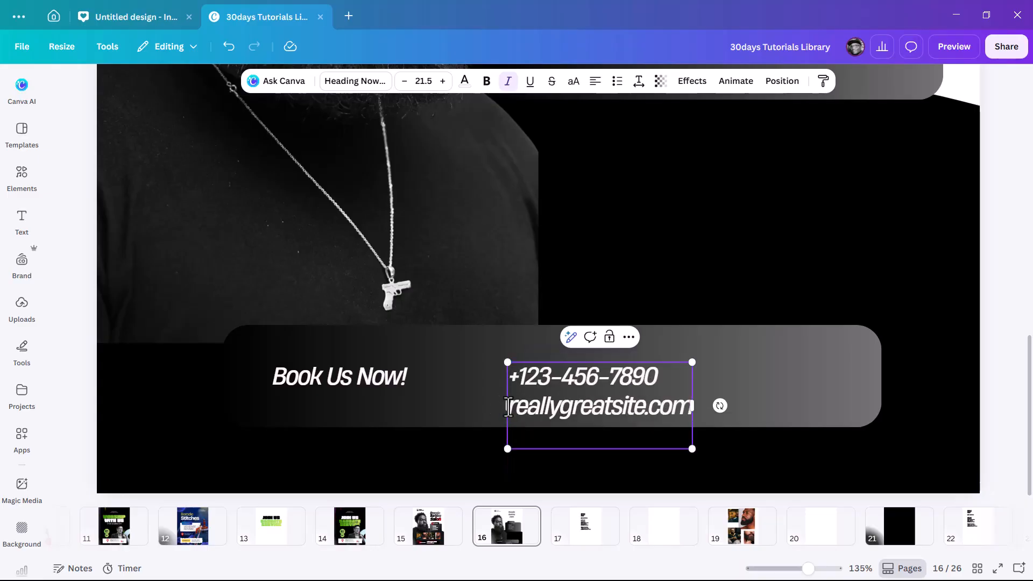
pyautogui.press('BackSpace')
pyautogui.click(751, 344)
# Enlarge the contact text to size 31.2, tighten its line spacing and centre it vertically towards the bar's right end
pyautogui.click(688, 359)
pyautogui.moveTo(692, 362); pyautogui.dragTo(778, 342)
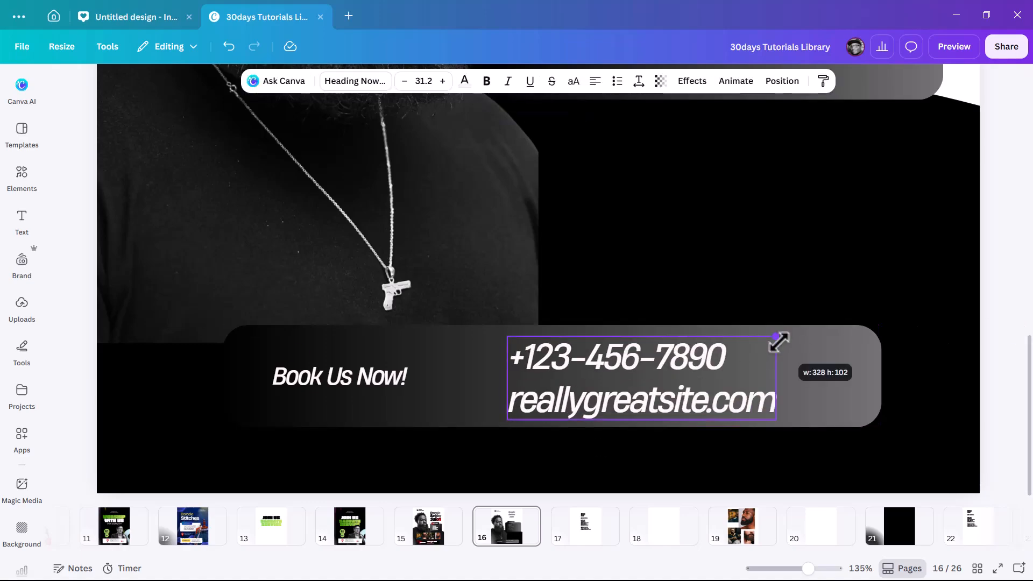
pyautogui.moveTo(684, 376); pyautogui.dragTo(721, 376)
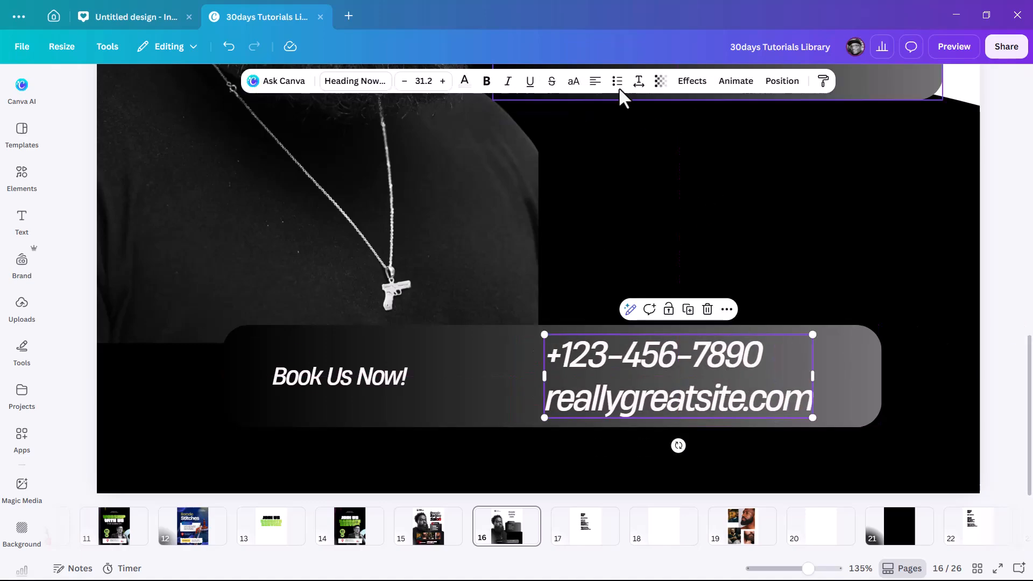
pyautogui.click(638, 81)
pyautogui.moveTo(618, 173); pyautogui.dragTo(595, 173)
pyautogui.moveTo(773, 364); pyautogui.dragTo(767, 365)
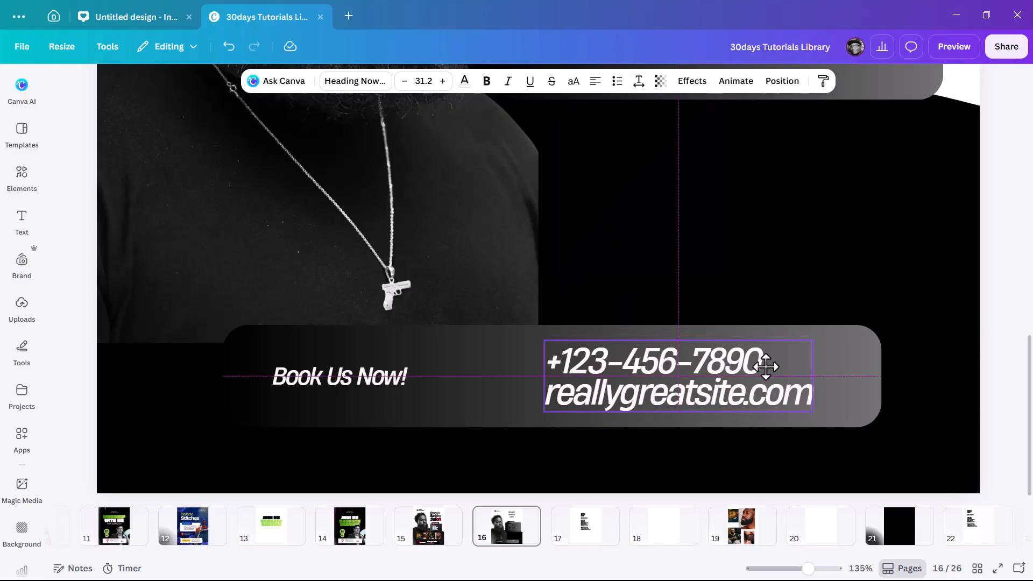
# Enlarge "Book Us Now!" slightly and shift it right along the bottom bar's vertical centre
pyautogui.click(359, 372)
pyautogui.moveTo(407, 355); pyautogui.dragTo(426, 347)
pyautogui.moveTo(376, 370); pyautogui.dragTo(397, 370)
pyautogui.click(503, 348)
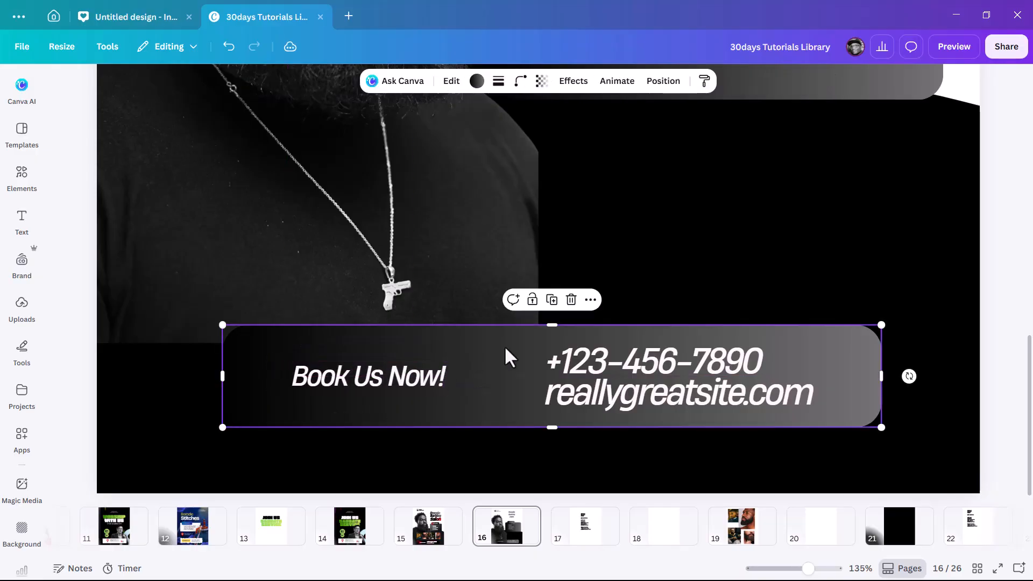
# Duplicate the bottom bar, shrink the copy to a small label around "Book Us Now!" and send it behind that text
pyautogui.moveTo(507, 377)
pyautogui.mouseDown()
pyautogui.moveTo(520, 378)
pyautogui.moveTo(501, 371)
pyautogui.mouseUp()
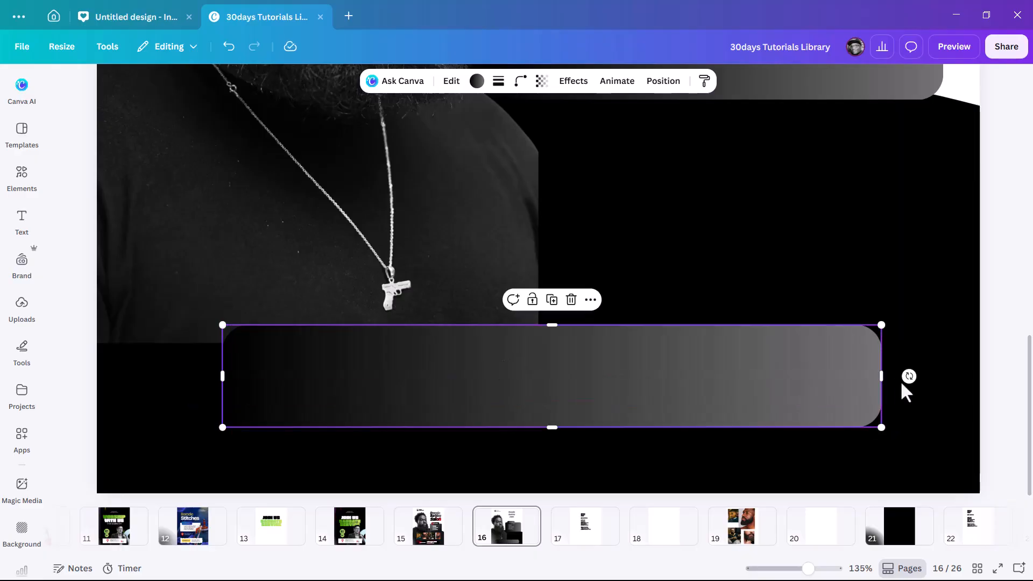
pyautogui.moveTo(880, 375); pyautogui.dragTo(500, 375)
pyautogui.moveTo(363, 322); pyautogui.dragTo(362, 353)
pyautogui.moveTo(363, 425); pyautogui.dragTo(363, 412)
pyautogui.moveTo(222, 376); pyautogui.dragTo(262, 376)
pyautogui.moveTo(382, 369); pyautogui.dragTo(384, 362)
pyautogui.hotkey('ctrl', '[')
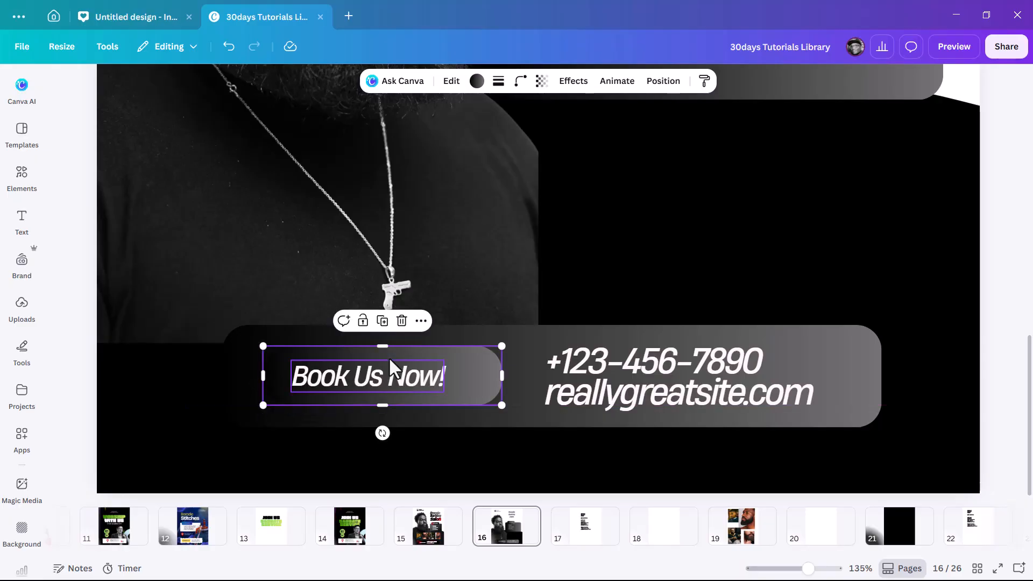
# Trim the right end of the "Book Us Now!" label and shift the contact text left, vertically centred in the bar
pyautogui.click(468, 295)
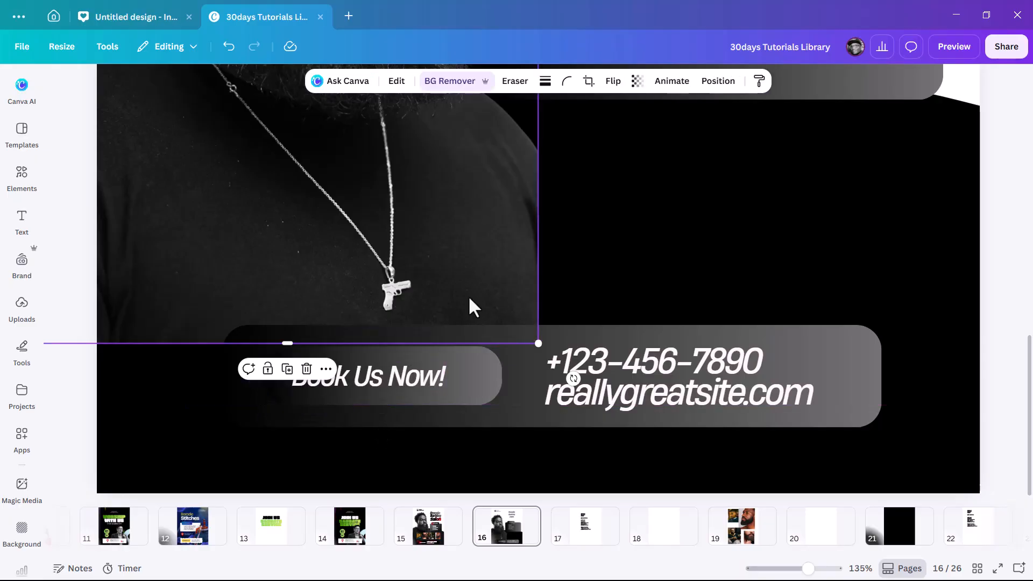
pyautogui.click(476, 372)
pyautogui.moveTo(496, 373); pyautogui.dragTo(488, 375)
pyautogui.click(467, 336)
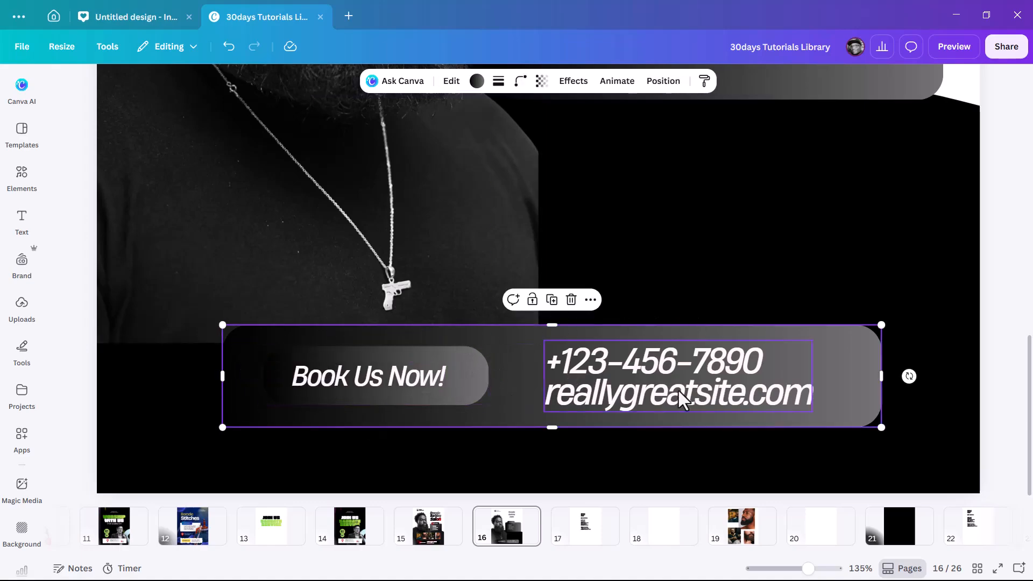
pyautogui.click(715, 392)
pyautogui.moveTo(715, 391); pyautogui.dragTo(694, 377)
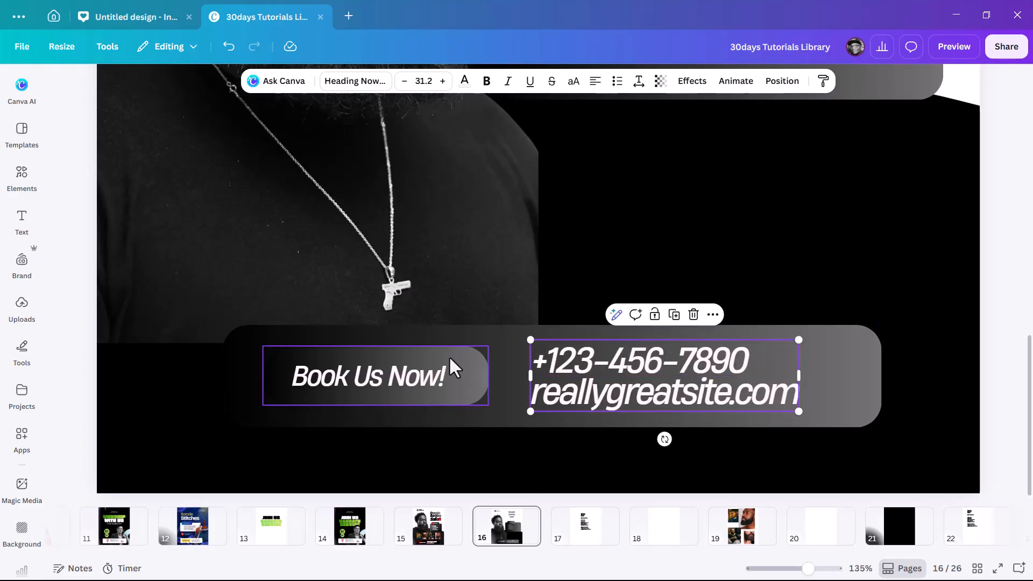
# Review the flyer, the photos on page 19 and the reference design on page 15, ending back on page 16
pyautogui.scroll(-5, 576, 321)
pyautogui.click(807, 289)
pyautogui.scroll(3, 635, 380)
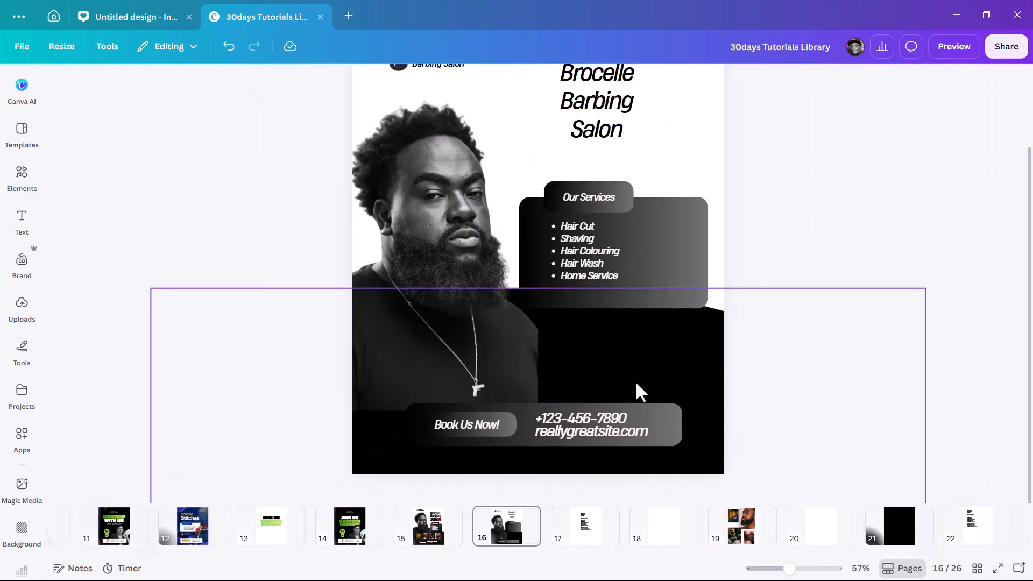
pyautogui.scroll(1, 854, 340)
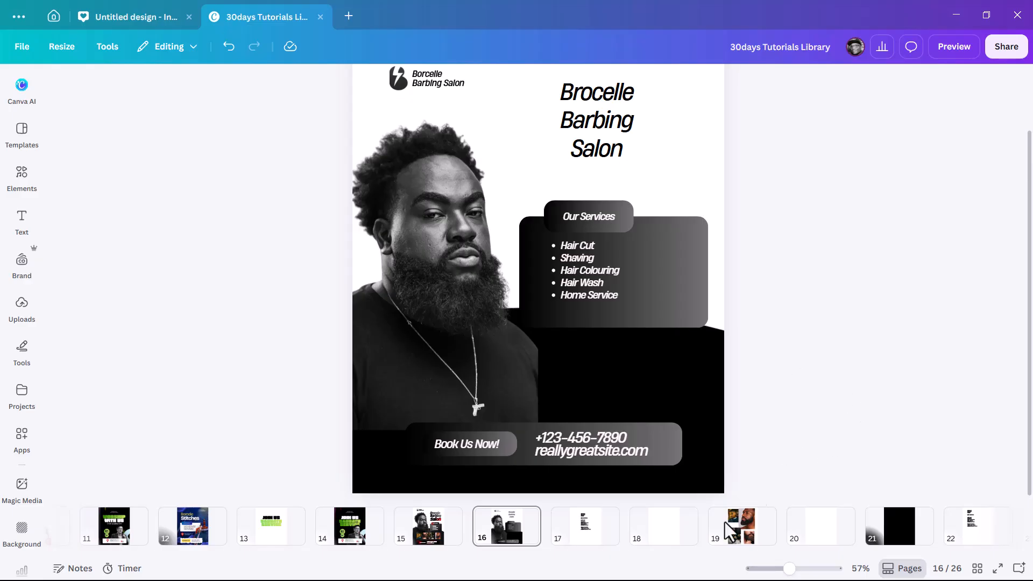
pyautogui.click(743, 515)
pyautogui.click(633, 350)
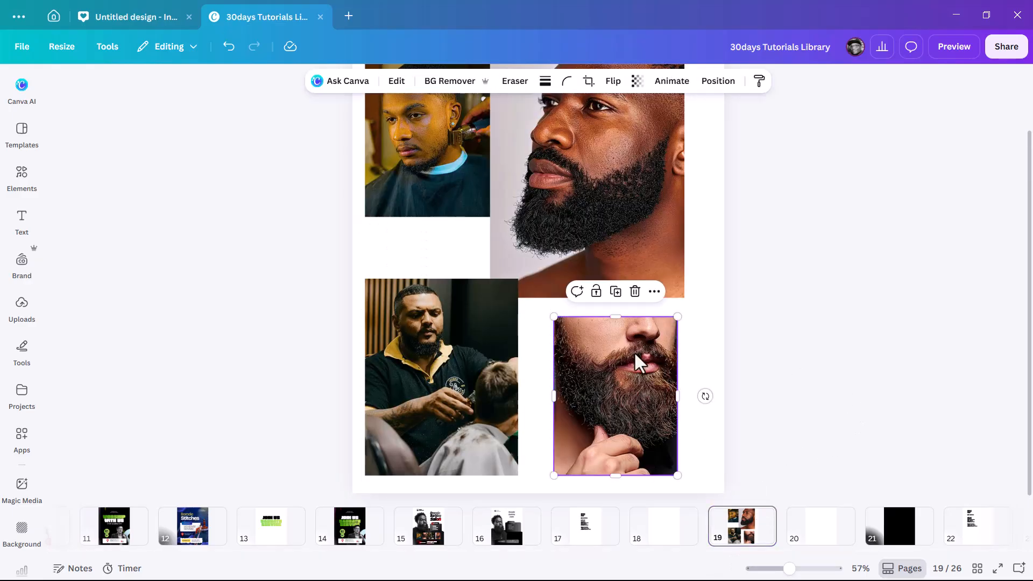
pyautogui.click(429, 541)
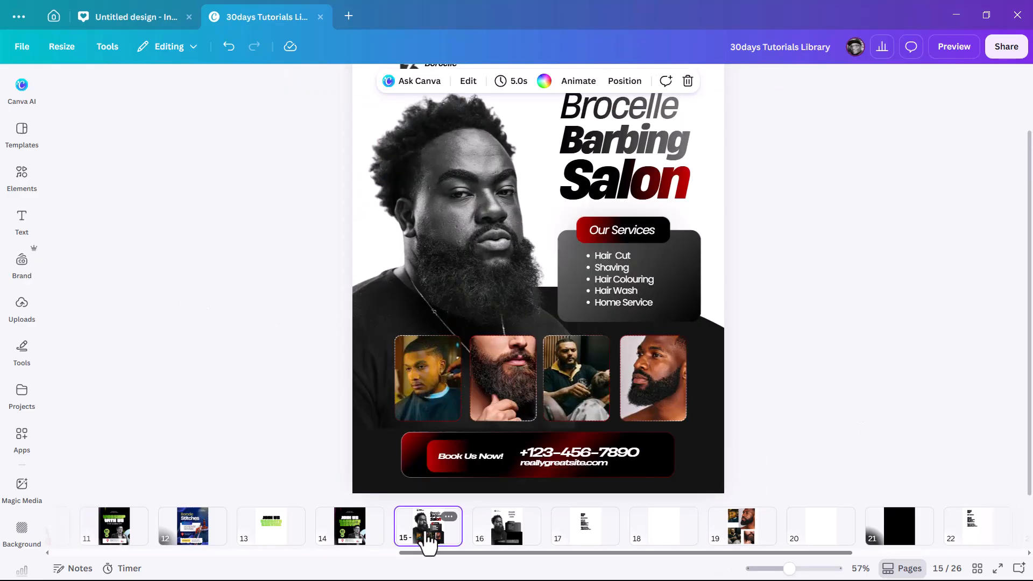
pyautogui.click(506, 541)
# Add a rounded square frame, reduce it to a small upright rectangle and place it above the "Book Us Now!" label
pyautogui.click(23, 183)
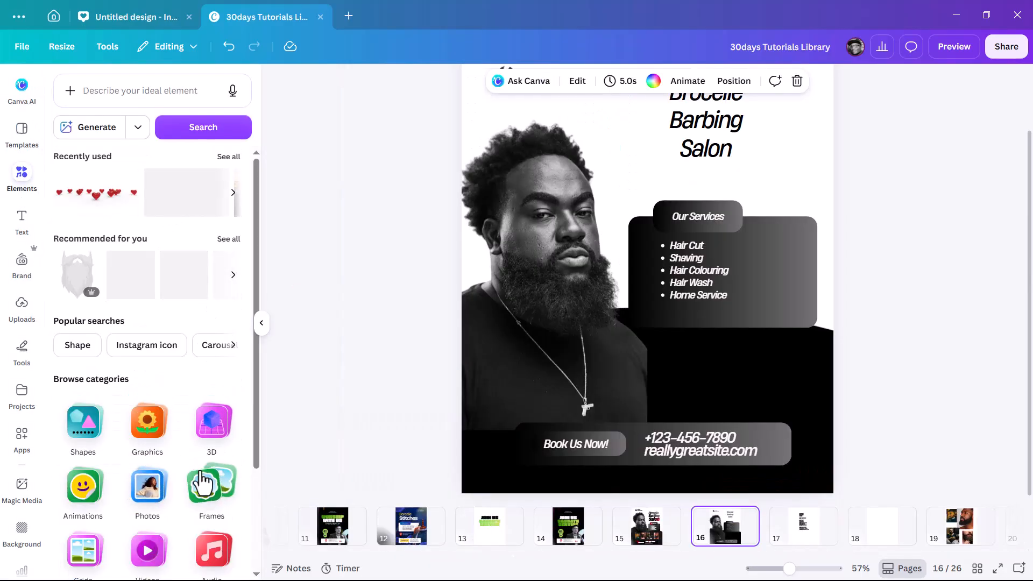
pyautogui.click(205, 483)
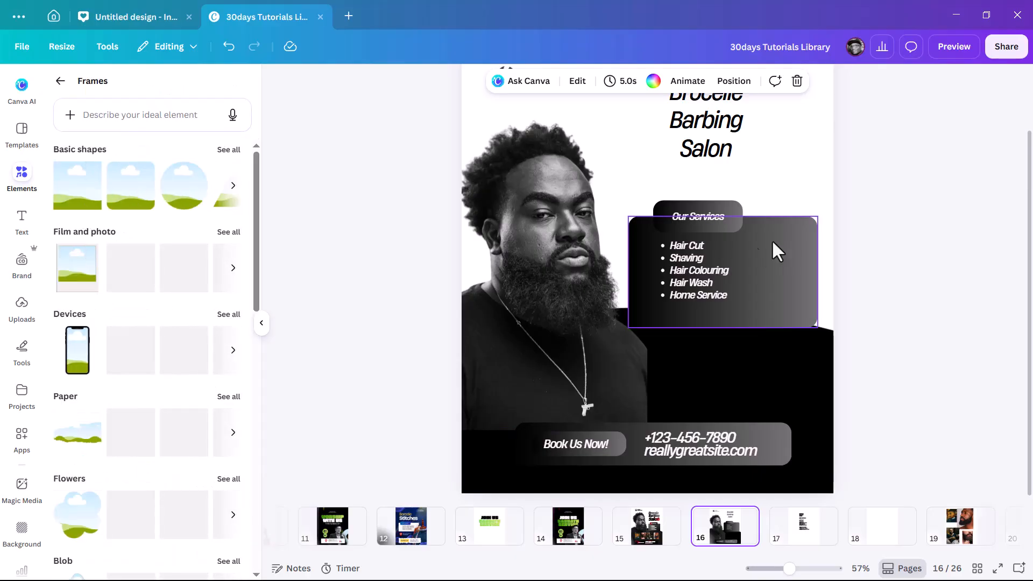
pyautogui.click(127, 201)
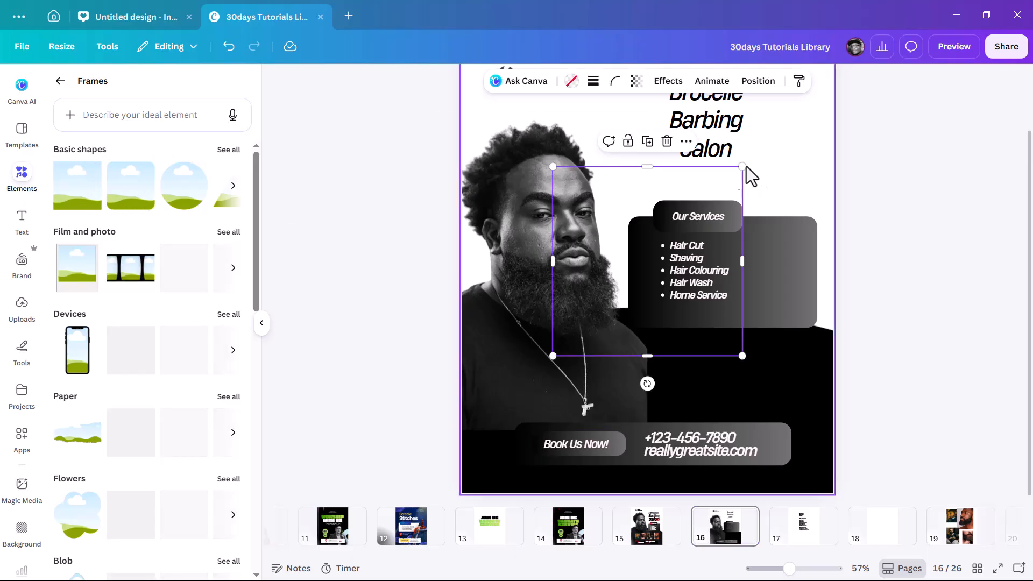
pyautogui.moveTo(737, 260); pyautogui.dragTo(638, 261)
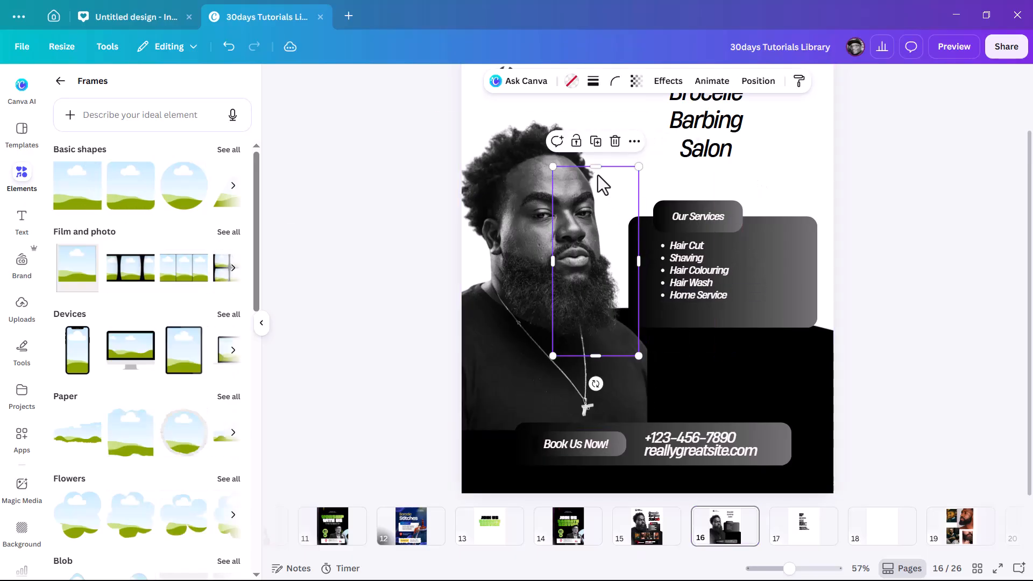
pyautogui.moveTo(595, 167); pyautogui.dragTo(595, 270)
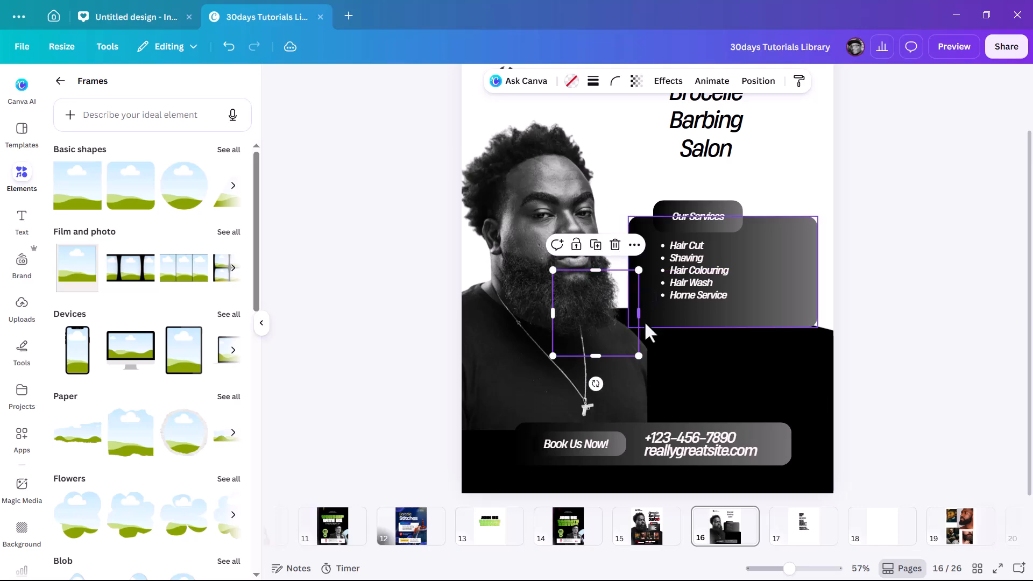
pyautogui.moveTo(638, 316); pyautogui.dragTo(569, 376)
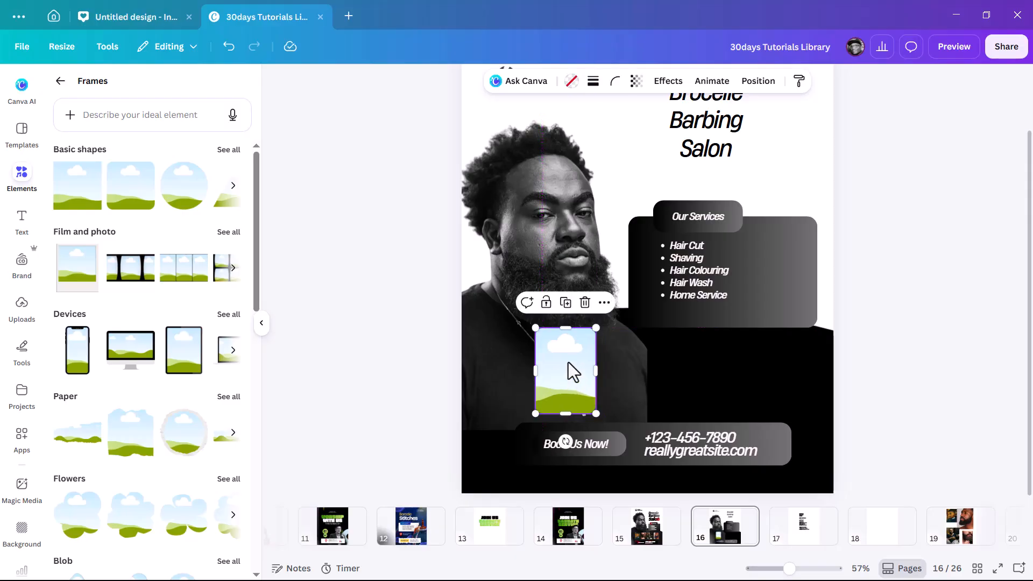
# Duplicate the frame to the right into a row of four evenly spaced frames
pyautogui.hotkey('ctrl', 'd')
pyautogui.hotkey('ctrl', 'd')
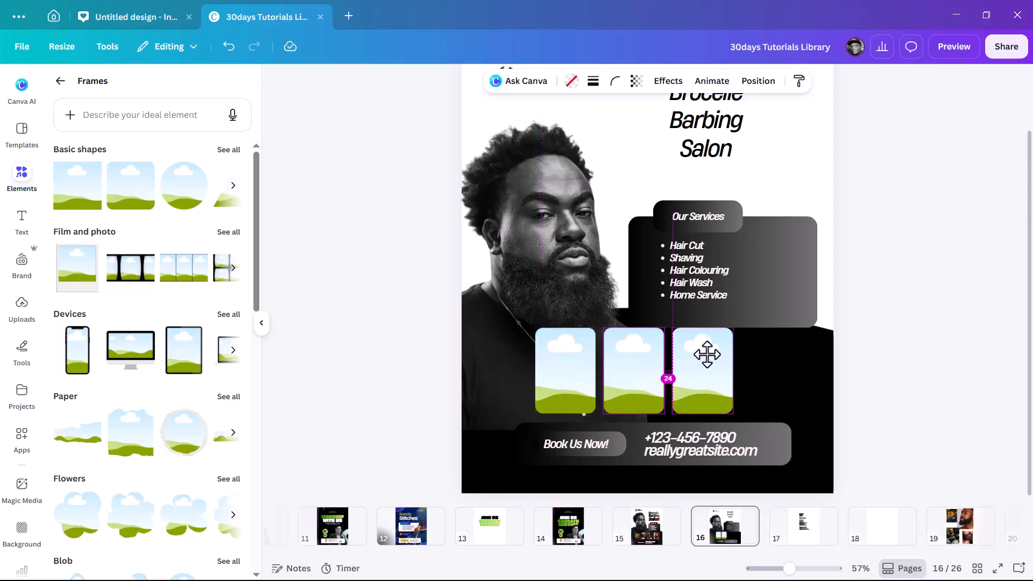
pyautogui.moveTo(759, 359); pyautogui.dragTo(780, 359)
# Scale the four frames down together and position the row between the services card and the bottom bar
pyautogui.keyDown('shift'); pyautogui.click(688, 370); pyautogui.keyUp('shift')
pyautogui.keyDown('shift'); pyautogui.click(639, 379); pyautogui.keyUp('shift')
pyautogui.keyDown('shift'); pyautogui.click(587, 377); pyautogui.keyUp('shift')
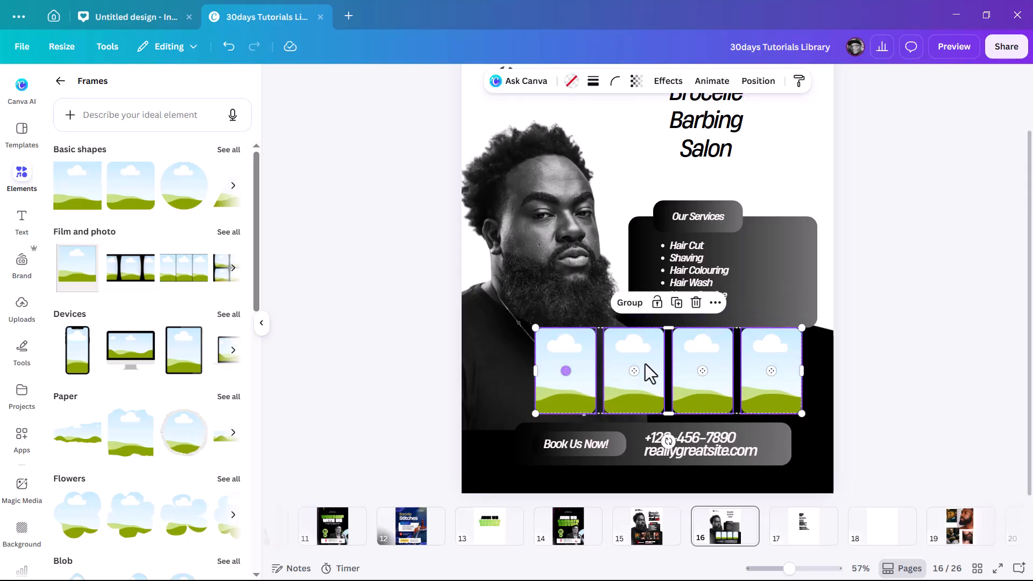
pyautogui.moveTo(801, 327); pyautogui.dragTo(780, 335)
pyautogui.moveTo(538, 330); pyautogui.dragTo(544, 334)
pyautogui.moveTo(741, 365); pyautogui.dragTo(749, 367)
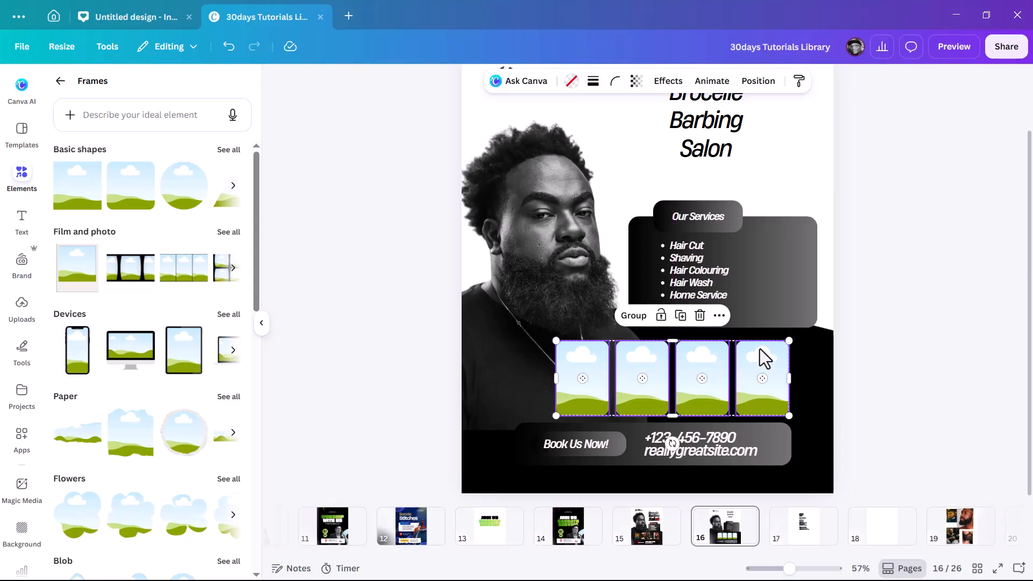
# Move all four photos from page 19 onto page 16
pyautogui.click(970, 533)
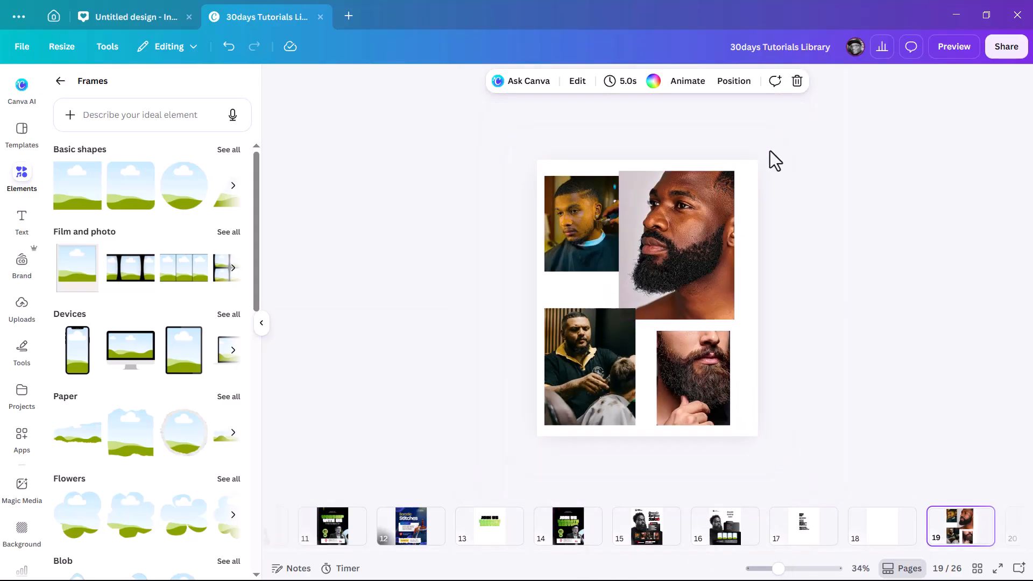
pyautogui.click(770, 151)
pyautogui.moveTo(770, 150); pyautogui.dragTo(524, 425)
pyautogui.moveTo(664, 352); pyautogui.dragTo(732, 535)
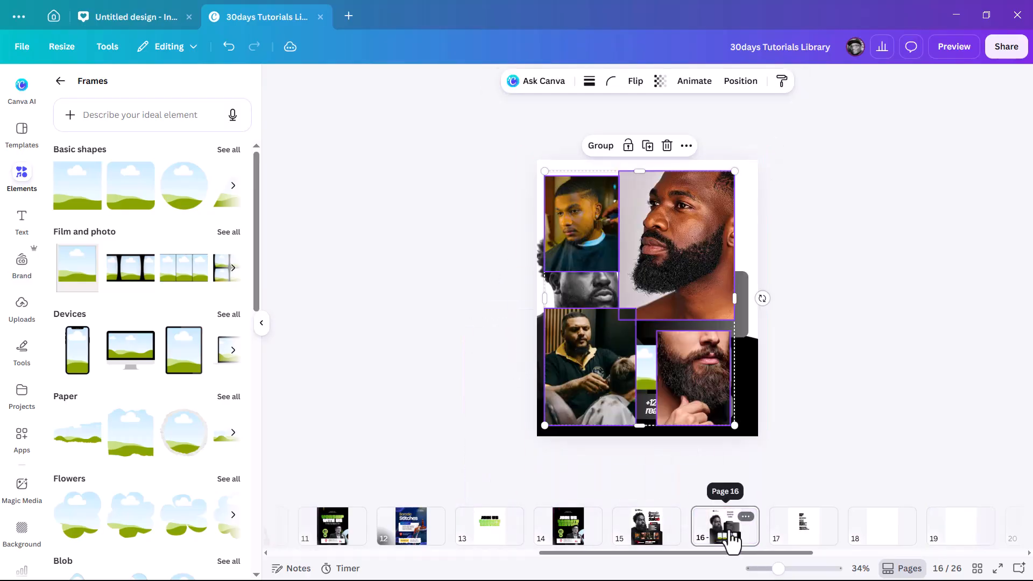
pyautogui.scroll(1, 803, 359)
pyautogui.click(725, 538)
# Fill the four frames from left to right with the haircut, barber, bearded profile and beard close-up photos
pyautogui.scroll(3, 721, 419)
pyautogui.moveTo(721, 420); pyautogui.dragTo(768, 417)
pyautogui.moveTo(721, 203); pyautogui.dragTo(697, 421)
pyautogui.moveTo(527, 405); pyautogui.dragTo(650, 427)
pyautogui.moveTo(549, 162); pyautogui.dragTo(589, 417)
pyautogui.scroll(-2, 983, 329)
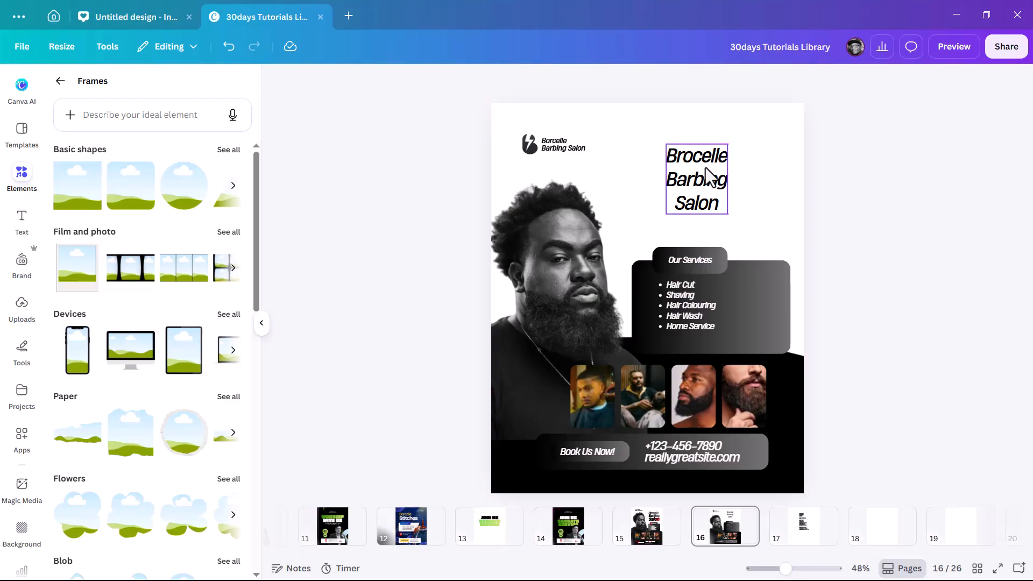
# Duplicate the three-line salon title and cut the right-hand copy down to "Brocelle"
pyautogui.moveTo(703, 166); pyautogui.dragTo(707, 188)
pyautogui.doubleClick(721, 170)
pyautogui.press('Escape')
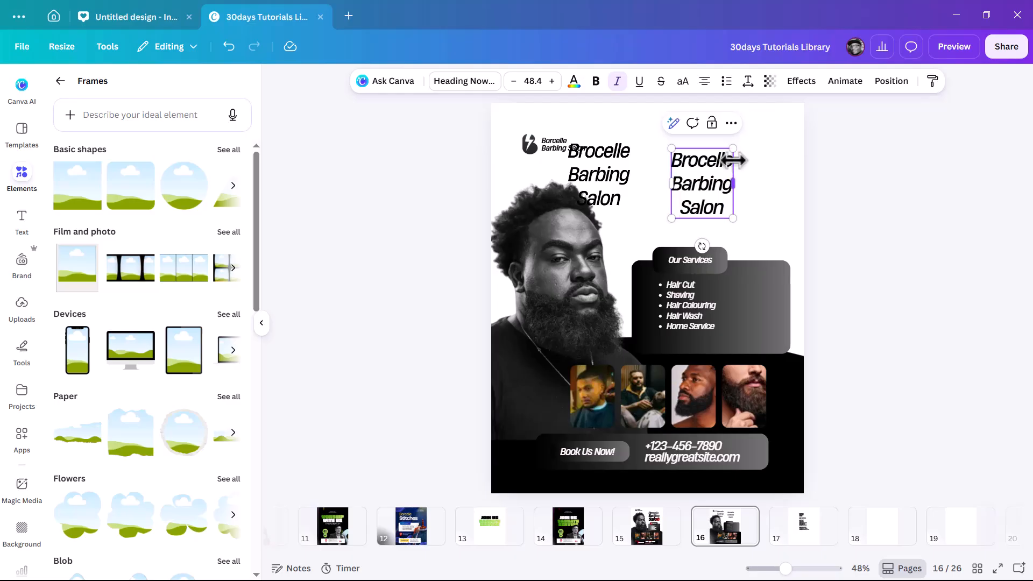
pyautogui.moveTo(728, 160); pyautogui.dragTo(726, 209)
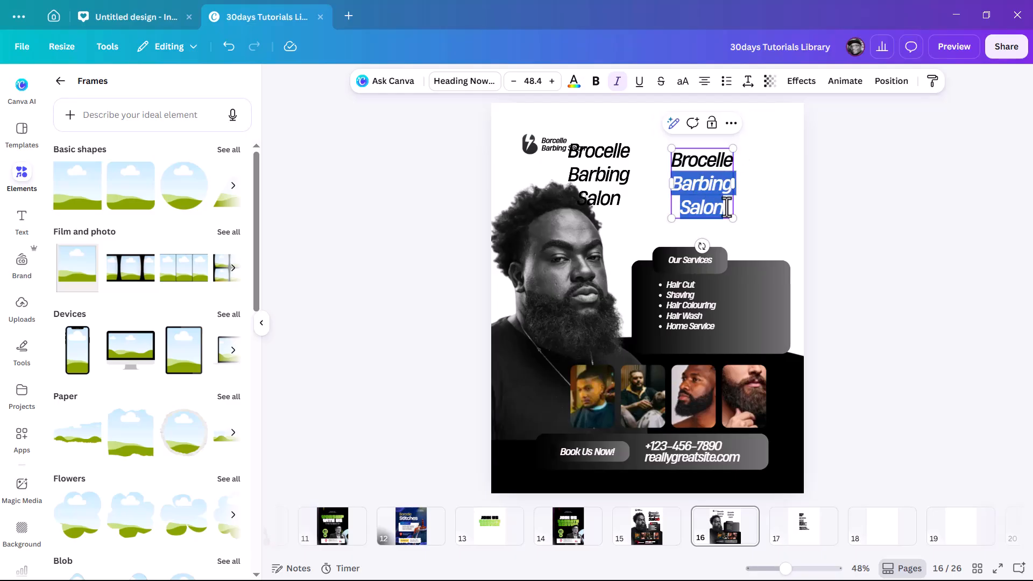
pyautogui.press('BackSpace')
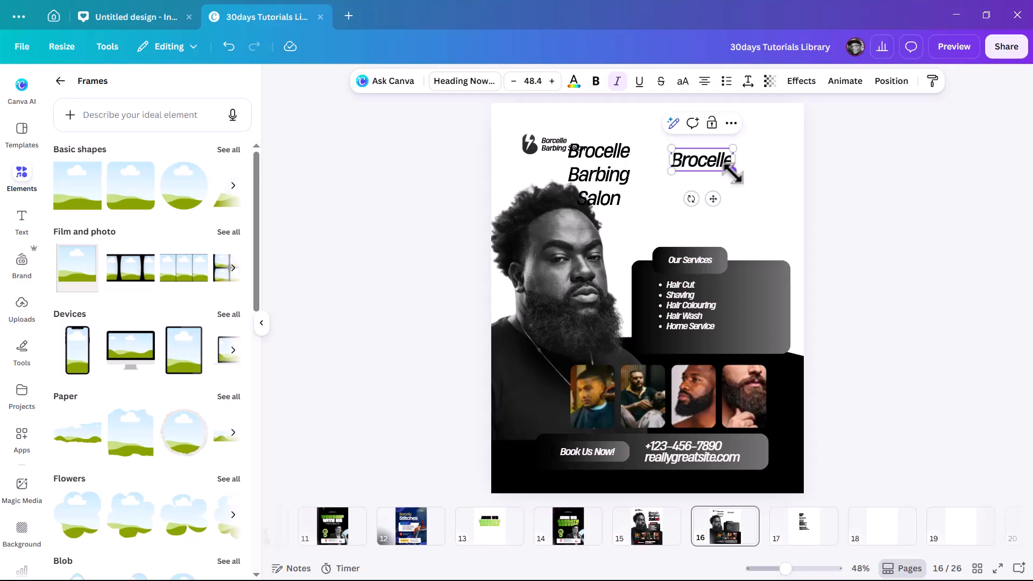
pyautogui.click(857, 175)
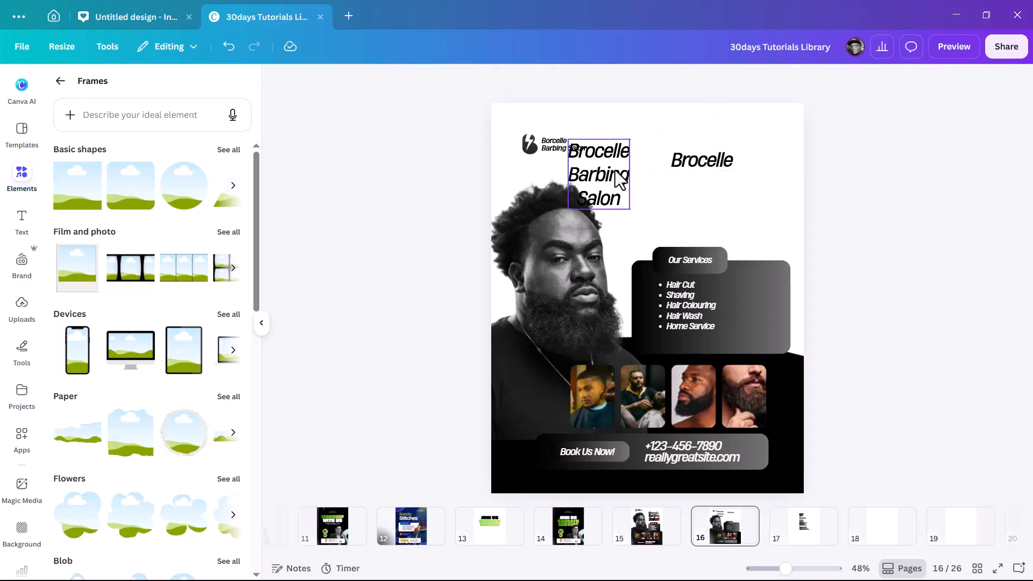
# Duplicate the three-line salon title again and cut the copy down to "Barbing"
pyautogui.keyDown('alt'); pyautogui.moveTo(608, 174); pyautogui.dragTo(669, 200); pyautogui.keyUp('alt')
pyautogui.click(669, 201)
pyautogui.click(658, 208)
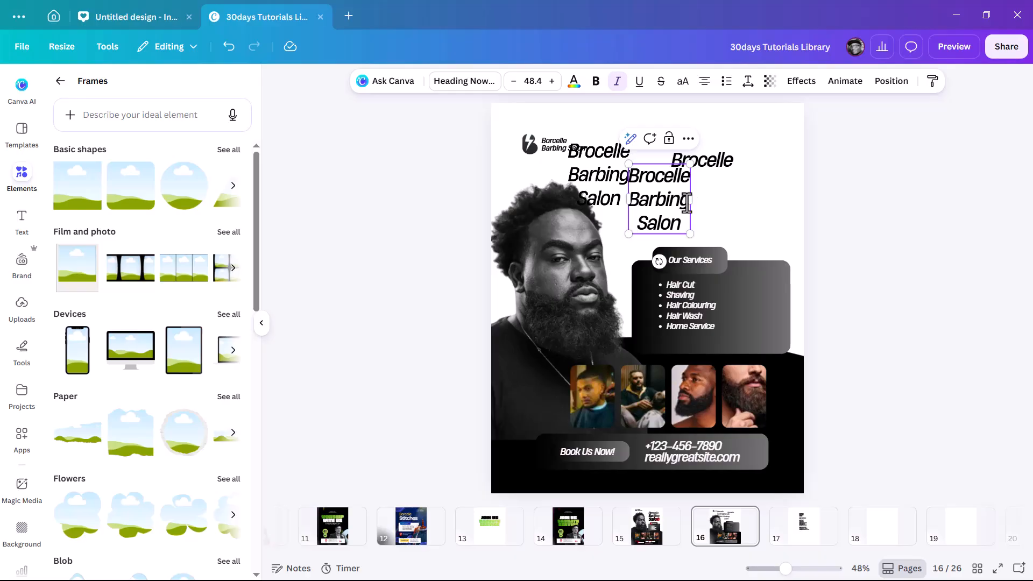
pyautogui.moveTo(686, 202); pyautogui.dragTo(682, 230)
pyautogui.press('BackSpace')
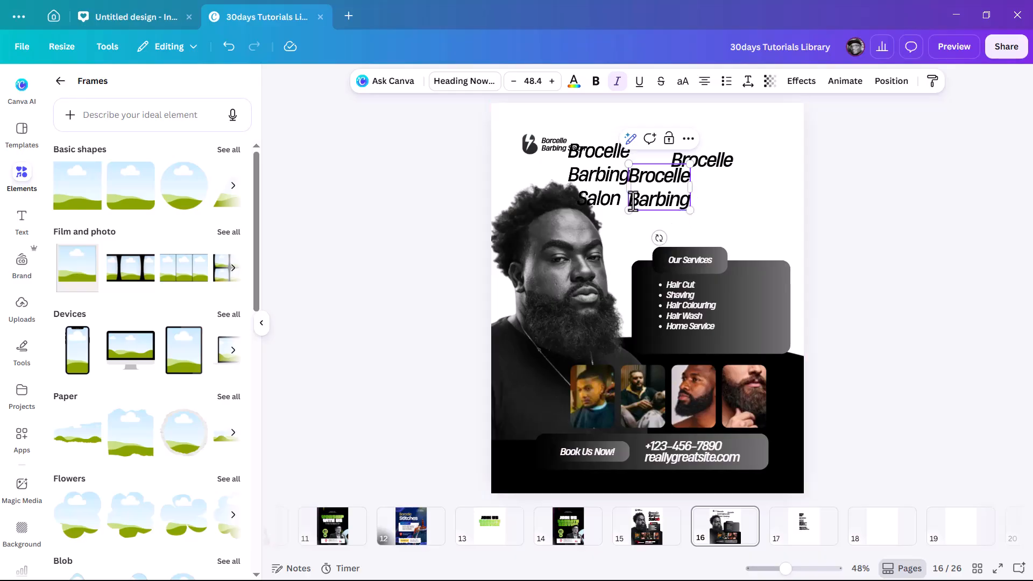
pyautogui.moveTo(629, 199); pyautogui.dragTo(725, 198)
pyautogui.press('BackSpace')
# Make "Barbing" bold, enlarge it to size 91.7 and place it just below "Brocelle"
pyautogui.click(839, 196)
pyautogui.click(595, 81)
pyautogui.click(869, 168)
pyautogui.click(741, 213)
# Cut "Salon" out of the original title and paste it over the text of a "Barbing" copy placed below
pyautogui.moveTo(612, 192); pyautogui.dragTo(643, 177)
pyautogui.doubleClick(624, 173)
pyautogui.click(597, 181)
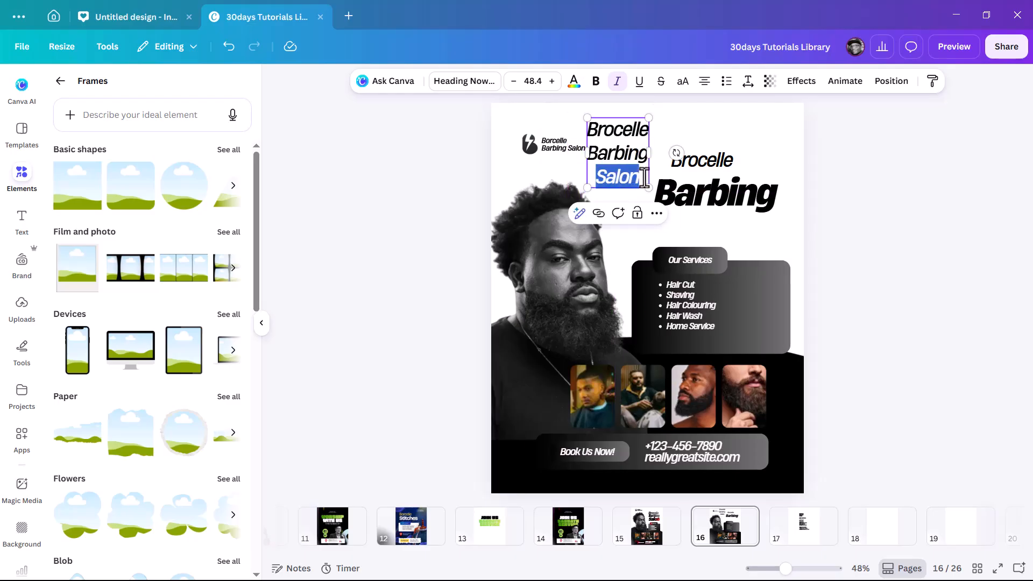
pyautogui.hotkey('ctrl', 'x')
pyautogui.click(811, 204)
pyautogui.click(699, 201)
pyautogui.moveTo(701, 211); pyautogui.dragTo(694, 235)
pyautogui.doubleClick(694, 235)
pyautogui.hotkey('ctrl', 'v')
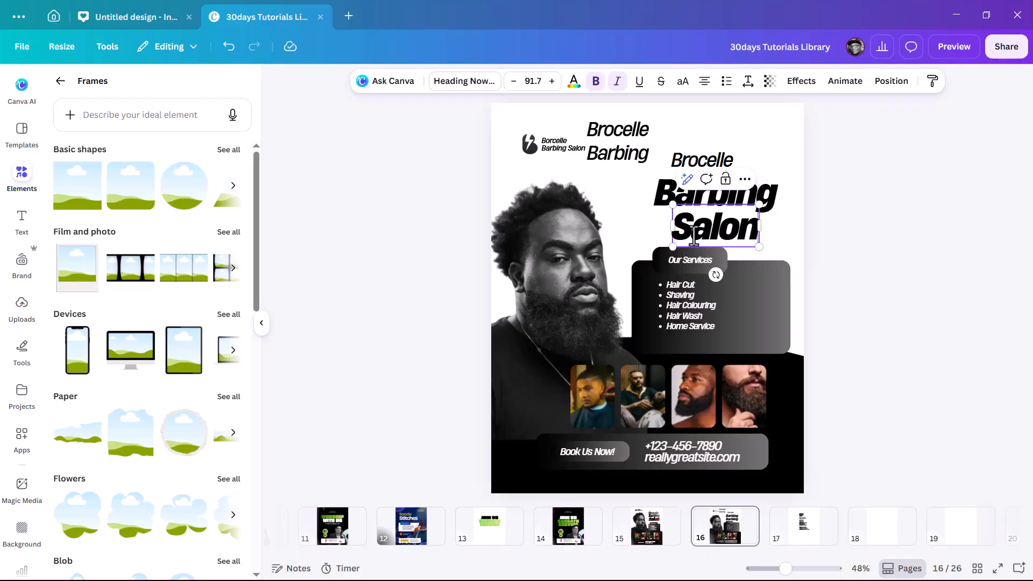
pyautogui.click(938, 213)
# Left-align "Salon" and enlarge it to size 143, with its left edge matching "Barbing"
pyautogui.keyDown('ctrl'); pyautogui.scroll(3, 759, 230); pyautogui.keyUp('ctrl')
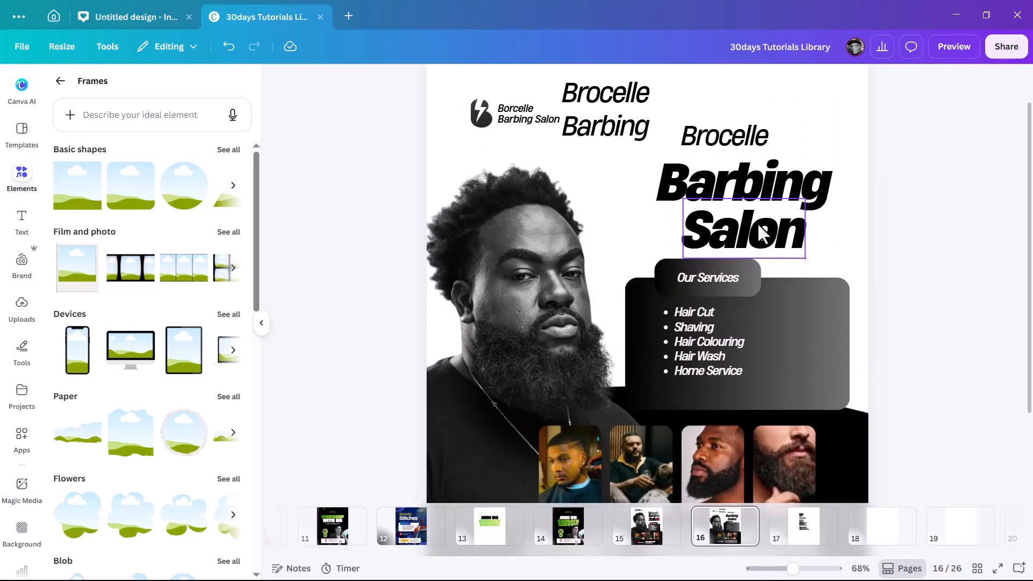
pyautogui.click(763, 233)
pyautogui.click(704, 82)
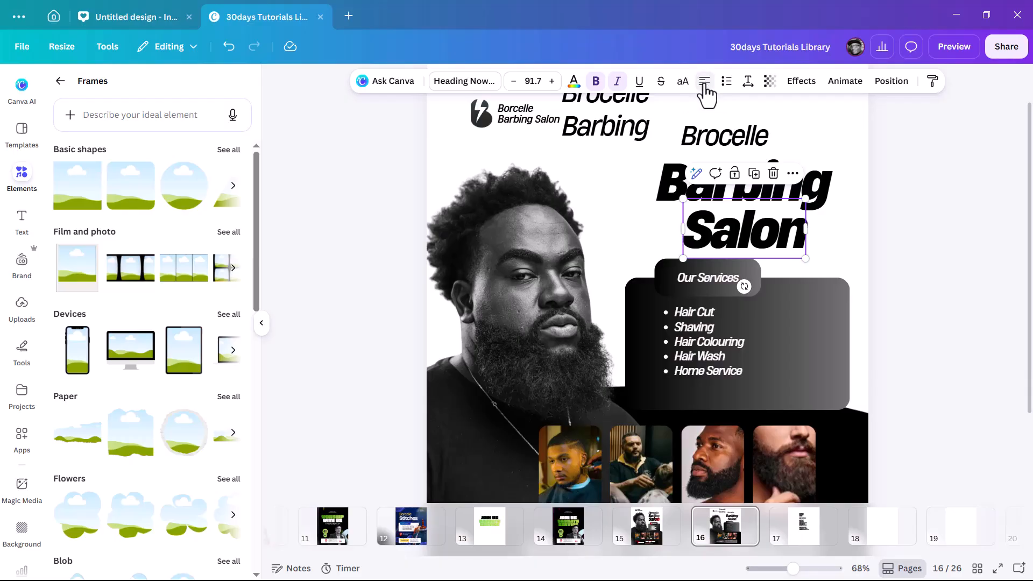
pyautogui.moveTo(753, 255); pyautogui.dragTo(788, 232)
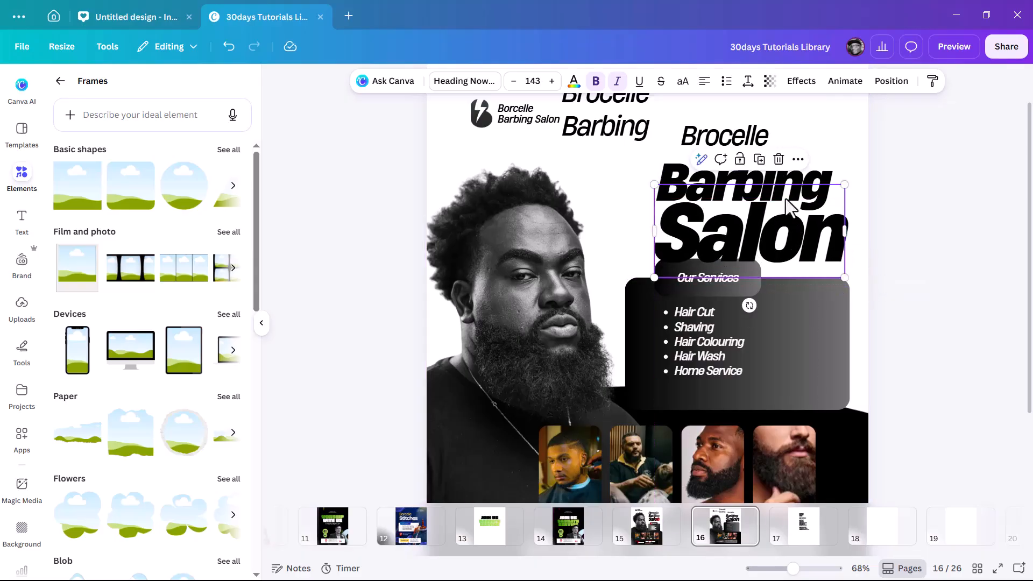
# Enlarge "Brocelle" to align with the left edge of "Barbing" and "Salon", and tighten the three-word stack
pyautogui.moveTo(735, 133); pyautogui.dragTo(793, 138)
pyautogui.click(816, 247)
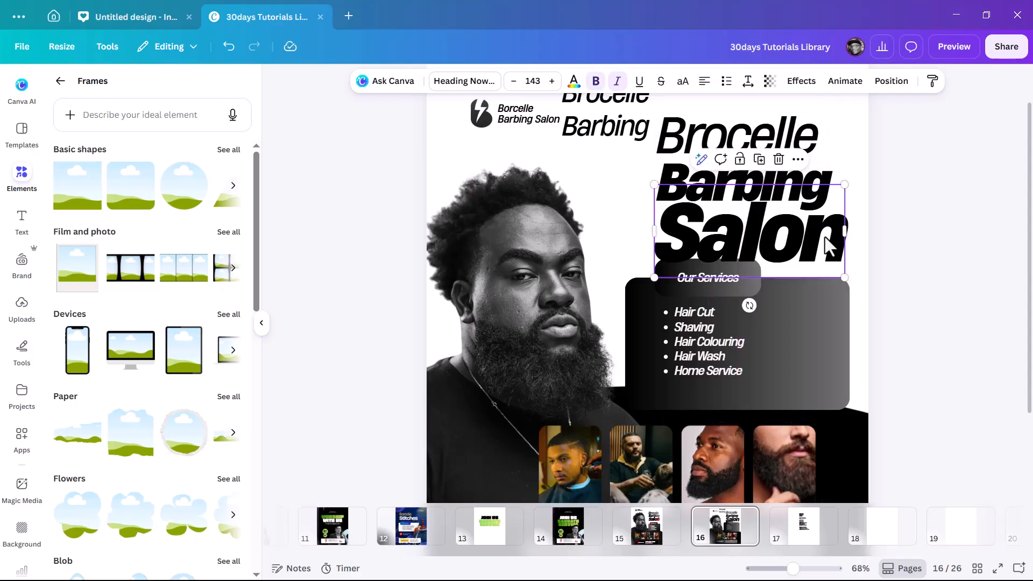
pyautogui.moveTo(815, 240); pyautogui.dragTo(816, 240)
pyautogui.click(823, 182)
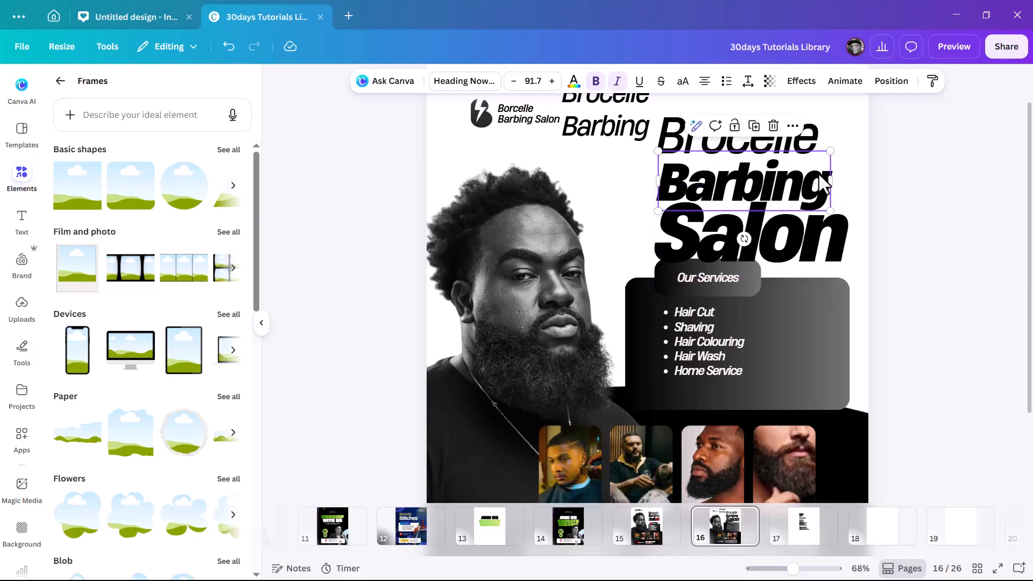
pyautogui.moveTo(823, 183); pyautogui.dragTo(822, 181)
pyautogui.click(801, 150)
# Scale the three title words down together until "Salon" is size 117, keeping them above the services card
pyautogui.keyDown('shift'); pyautogui.click(824, 221); pyautogui.keyUp('shift')
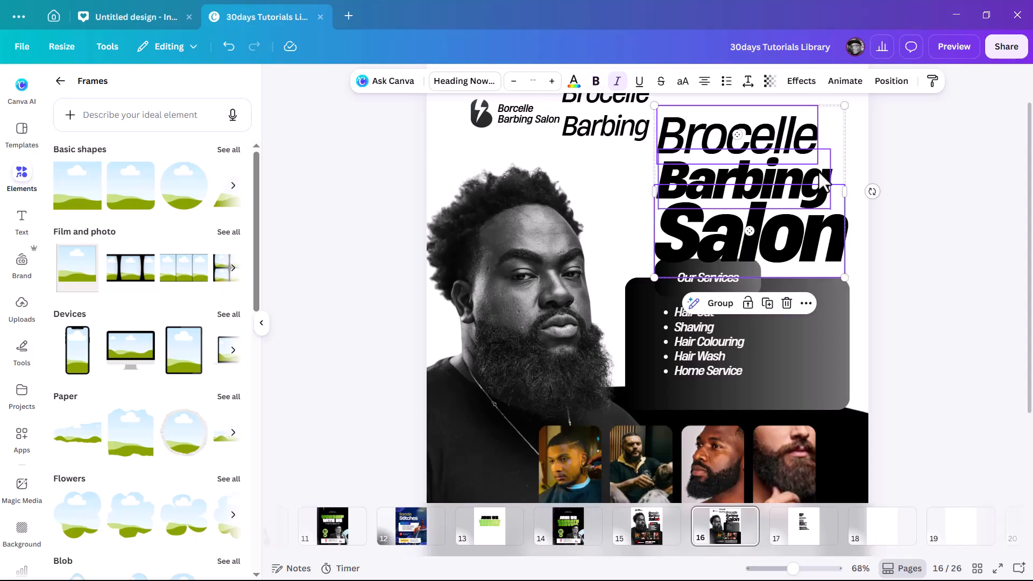
pyautogui.moveTo(849, 277); pyautogui.dragTo(801, 250)
pyautogui.moveTo(785, 207); pyautogui.dragTo(778, 200)
pyautogui.moveTo(800, 249); pyautogui.dragTo(812, 252)
pyautogui.click(879, 253)
# Remove the italics from the services list and delete the leftover "Brocelle Barbing" text beside the logo
pyautogui.click(666, 323)
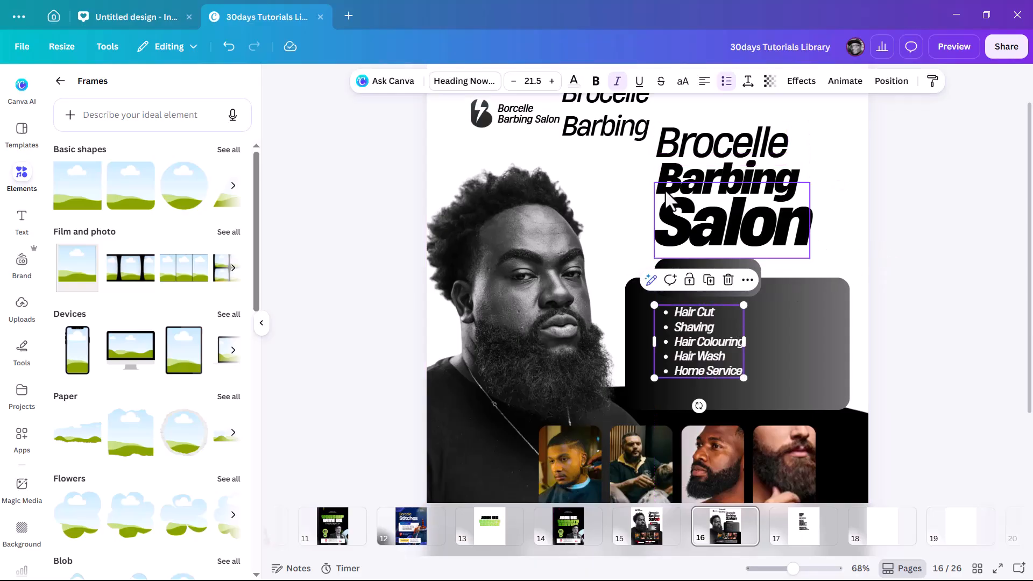
pyautogui.click(618, 80)
pyautogui.click(619, 154)
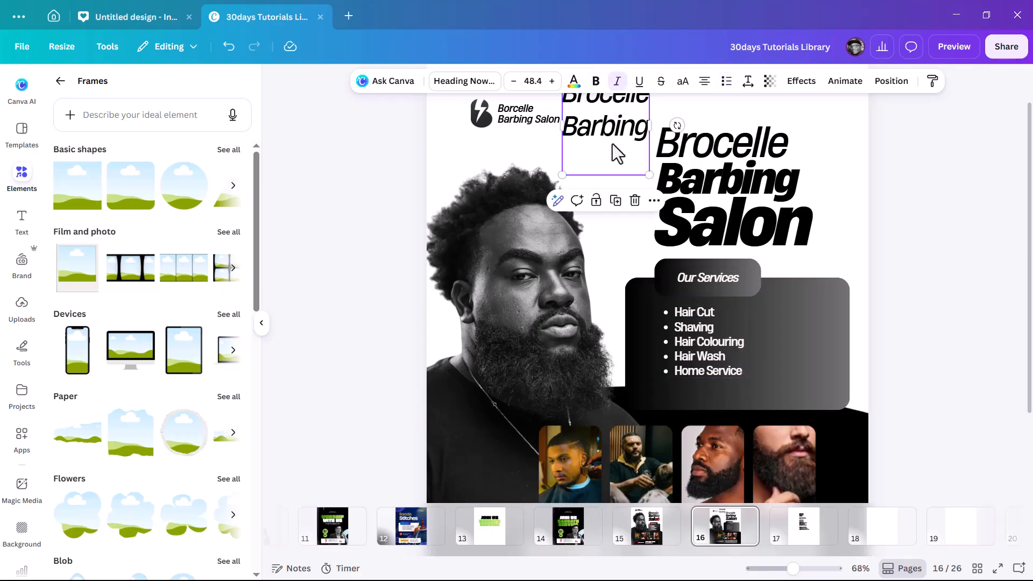
pyautogui.press('Delete')
# Give "Salon" a horizontal gradient text colour from black to red #FF0000
pyautogui.click(753, 226)
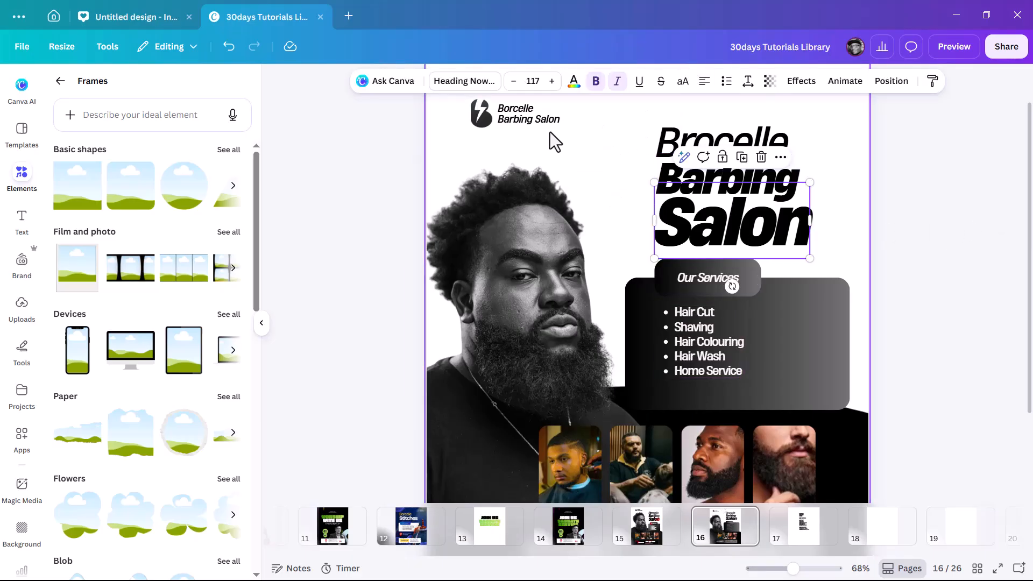
pyautogui.click(573, 80)
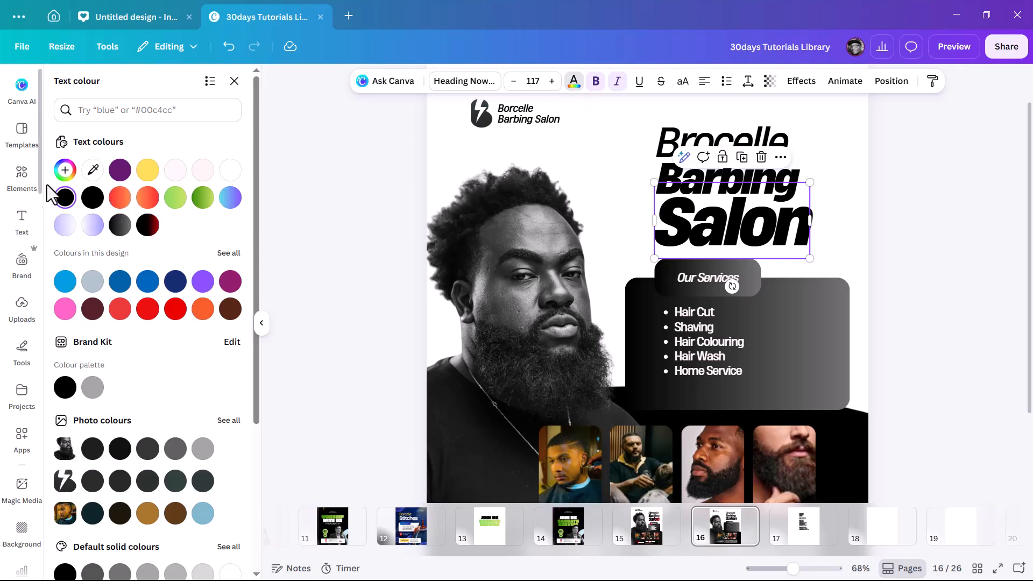
pyautogui.click(65, 170)
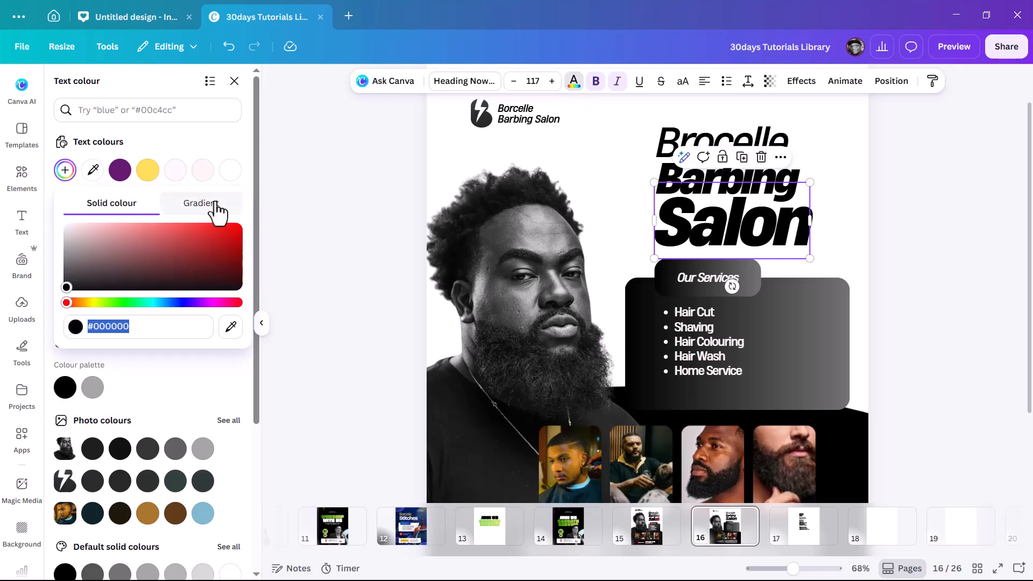
pyautogui.click(212, 205)
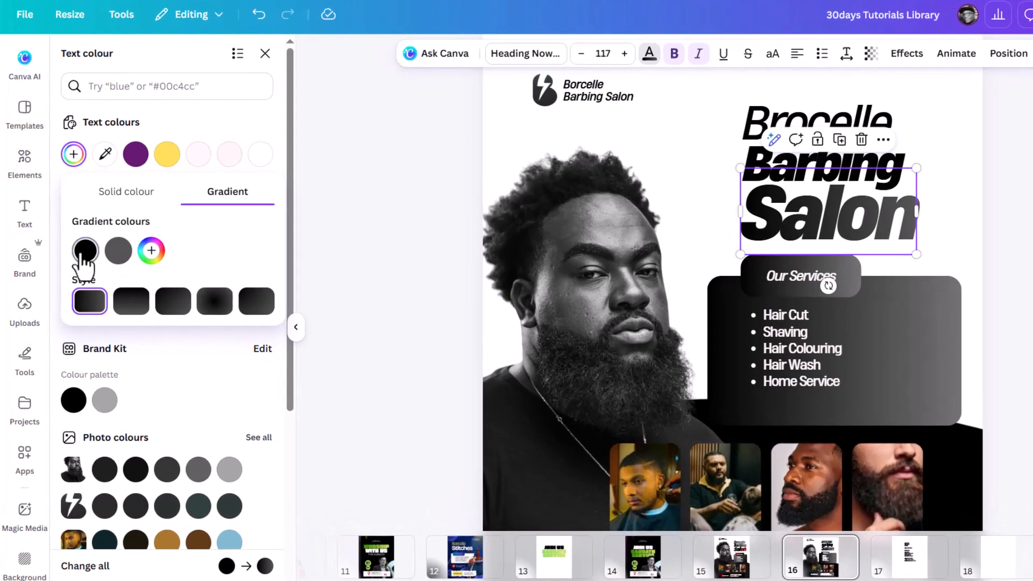
pyautogui.click(83, 251)
pyautogui.click(118, 251)
pyautogui.moveTo(217, 311); pyautogui.dragTo(395, 272)
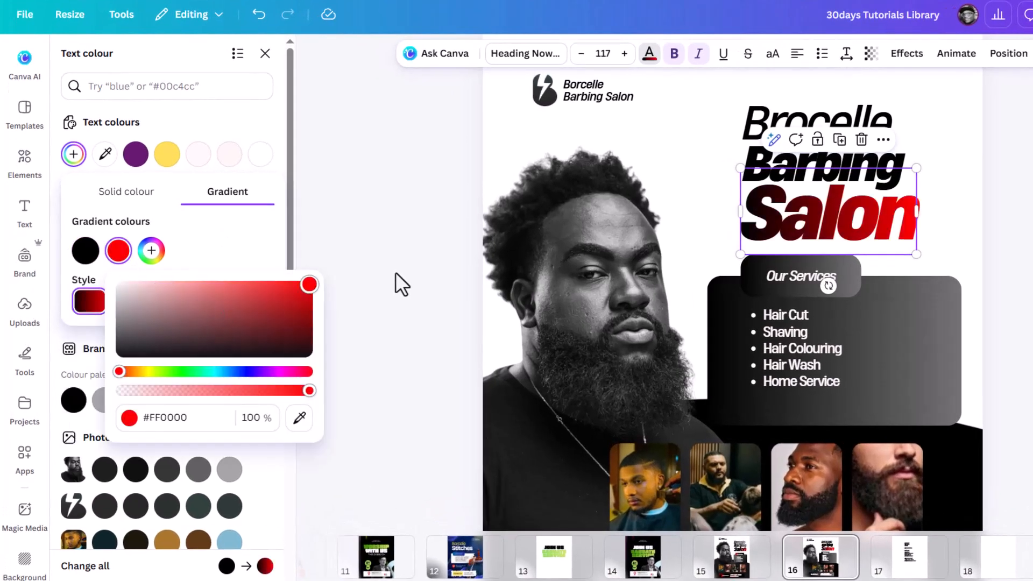
# Rework the "Salon" gradient into three stops in the order black, black, red
pyautogui.click(240, 253)
pyautogui.click(85, 250)
pyautogui.click(86, 251)
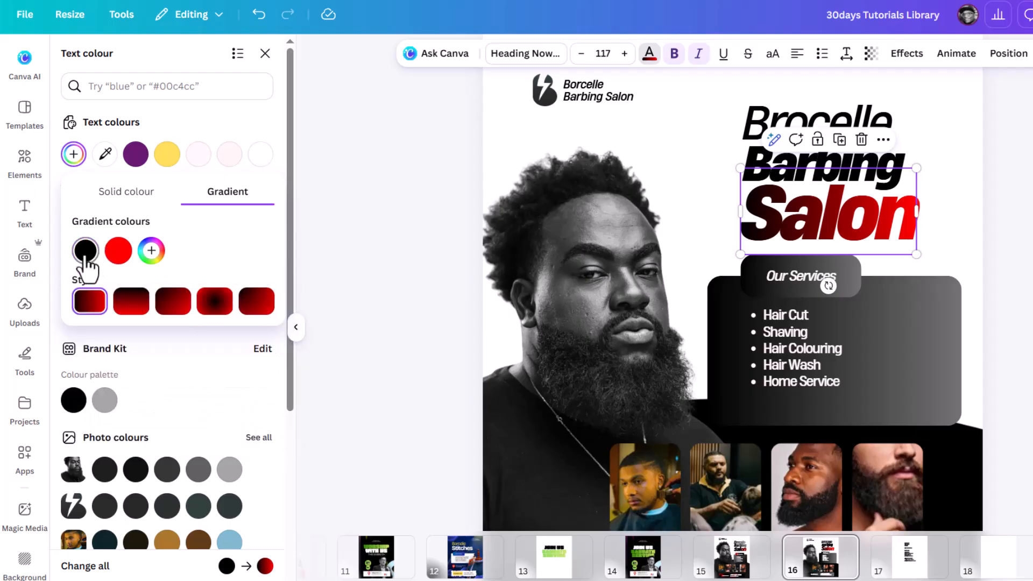
pyautogui.click(85, 251)
pyautogui.click(151, 250)
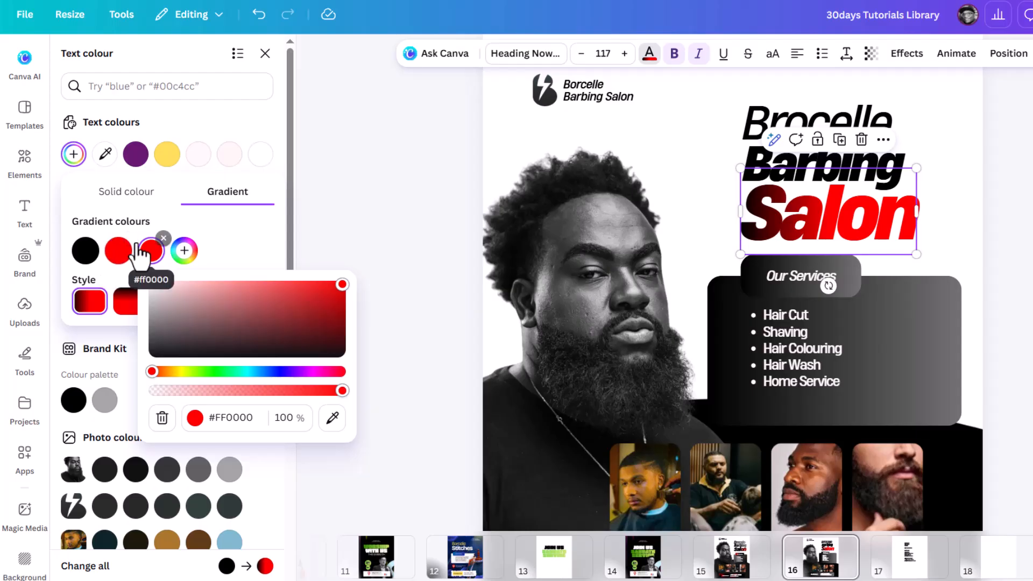
pyautogui.click(163, 238)
pyautogui.moveTo(86, 256); pyautogui.dragTo(160, 262)
pyautogui.click(151, 250)
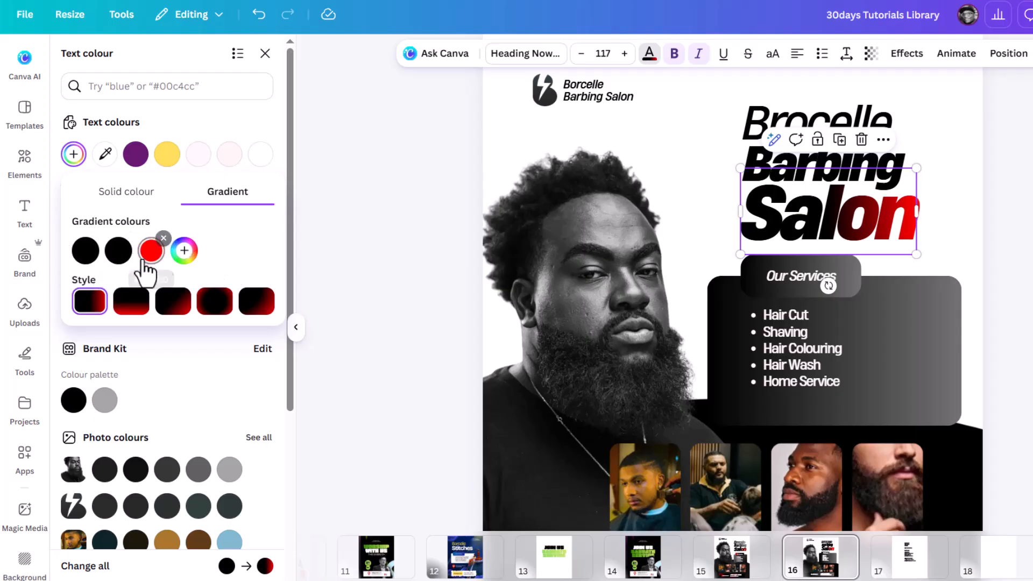
# Try extra black and red stops in the "Salon" gradient and cut it back to black, black, red
pyautogui.click(185, 251)
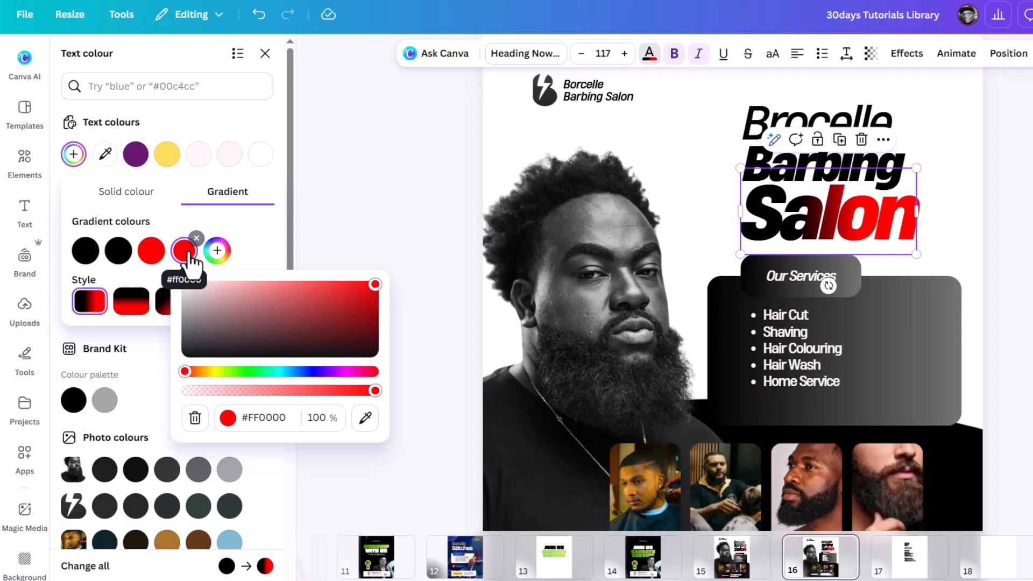
pyautogui.moveTo(111, 259); pyautogui.dragTo(91, 255)
pyautogui.click(216, 250)
pyautogui.moveTo(213, 256); pyautogui.dragTo(135, 258)
pyautogui.click(85, 253)
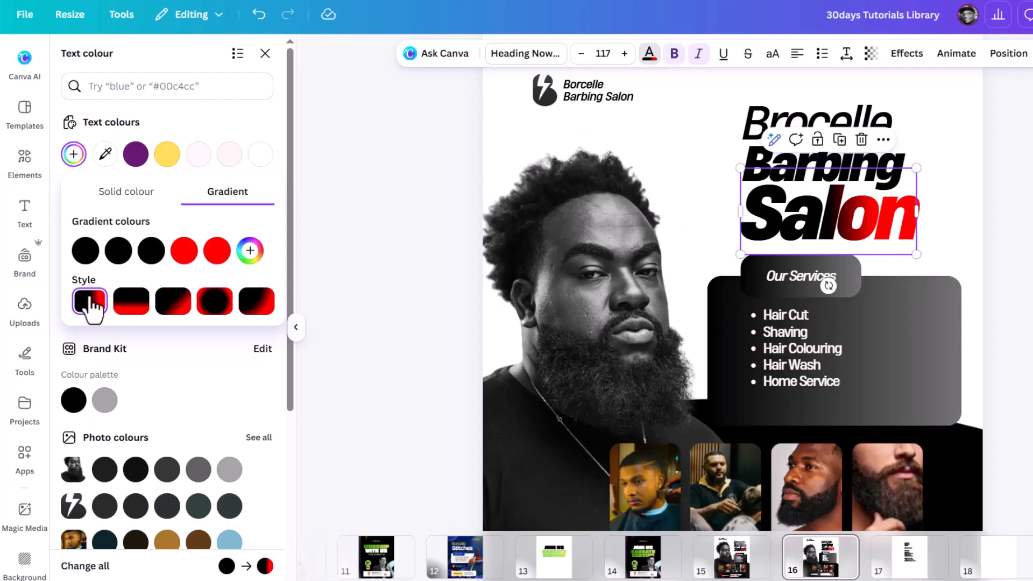
pyautogui.click(152, 253)
pyautogui.click(163, 238)
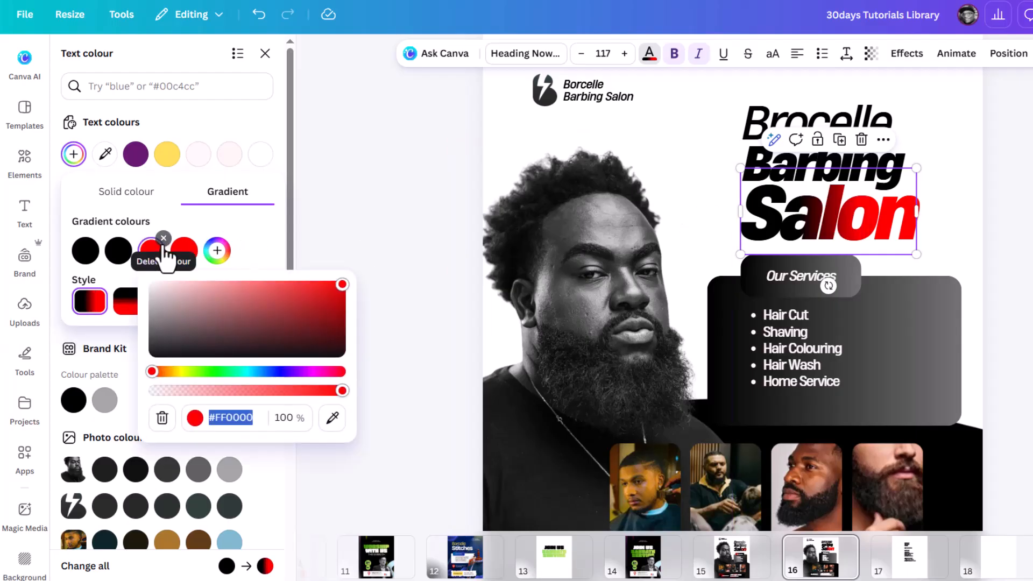
pyautogui.click(196, 239)
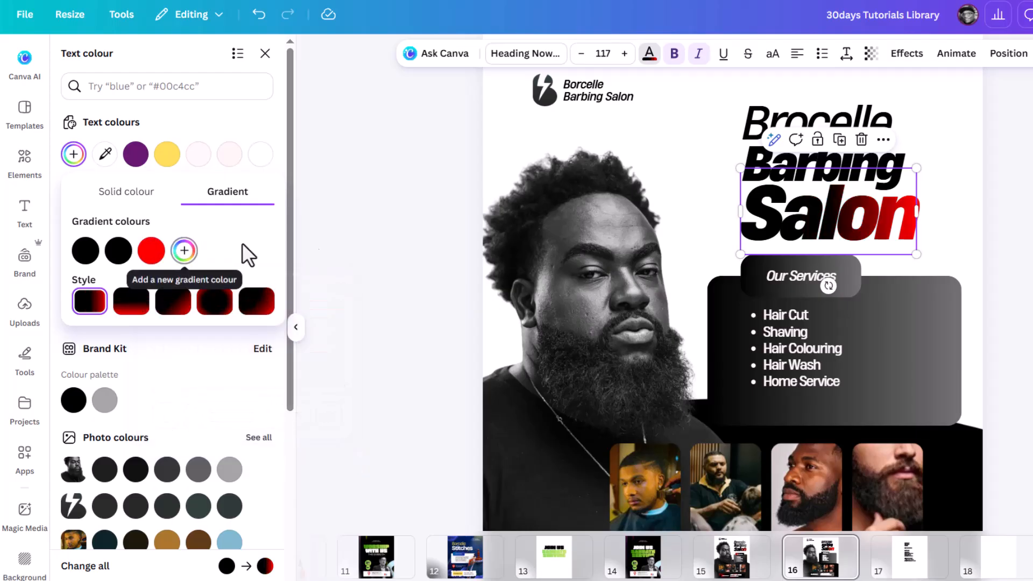
pyautogui.click(1006, 246)
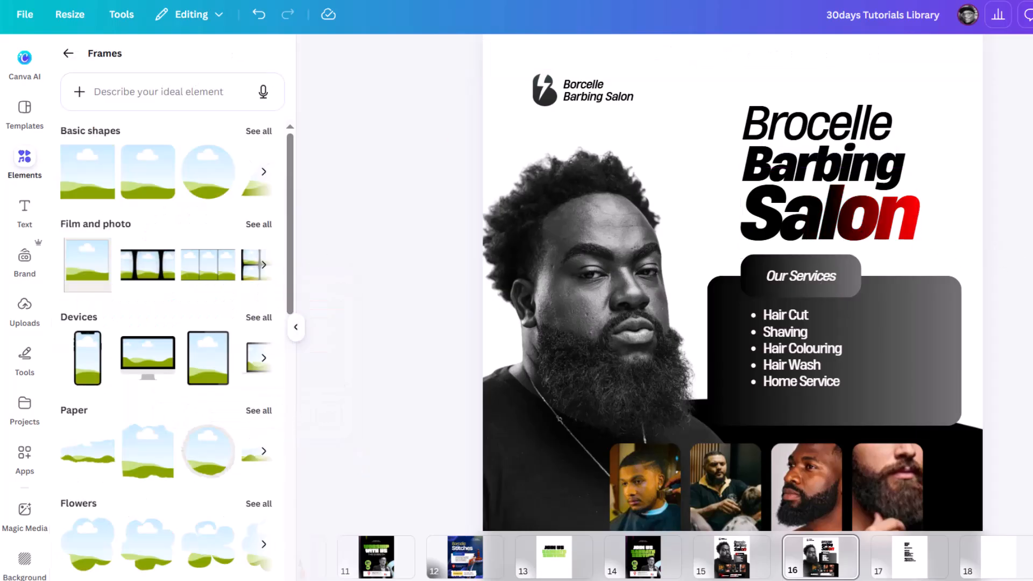
# Change the grey stop in the bottom contact bar's gradient to red #FF0000
pyautogui.scroll(-3, 807, 251)
pyautogui.scroll(1, 863, 463)
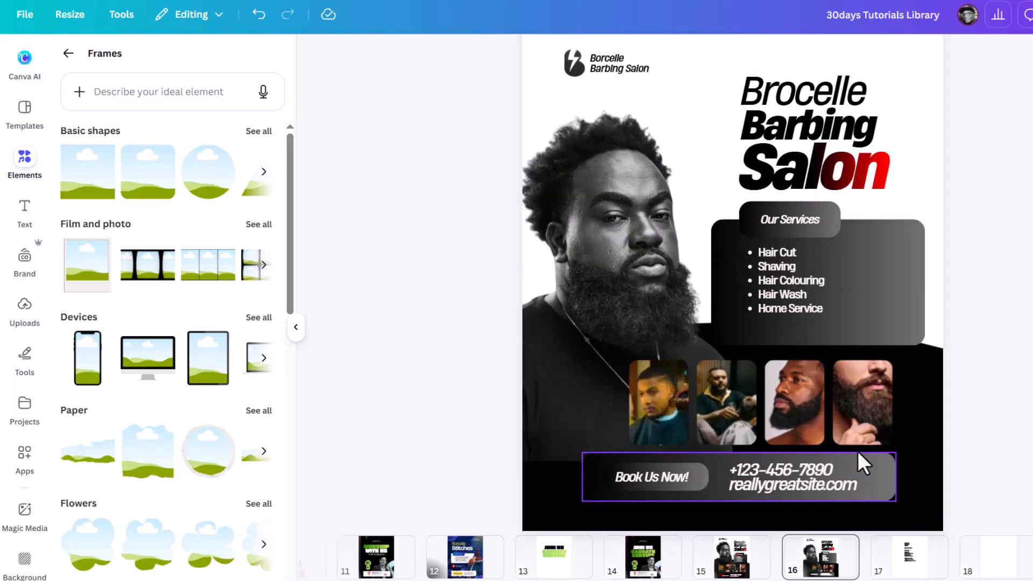
pyautogui.click(884, 490)
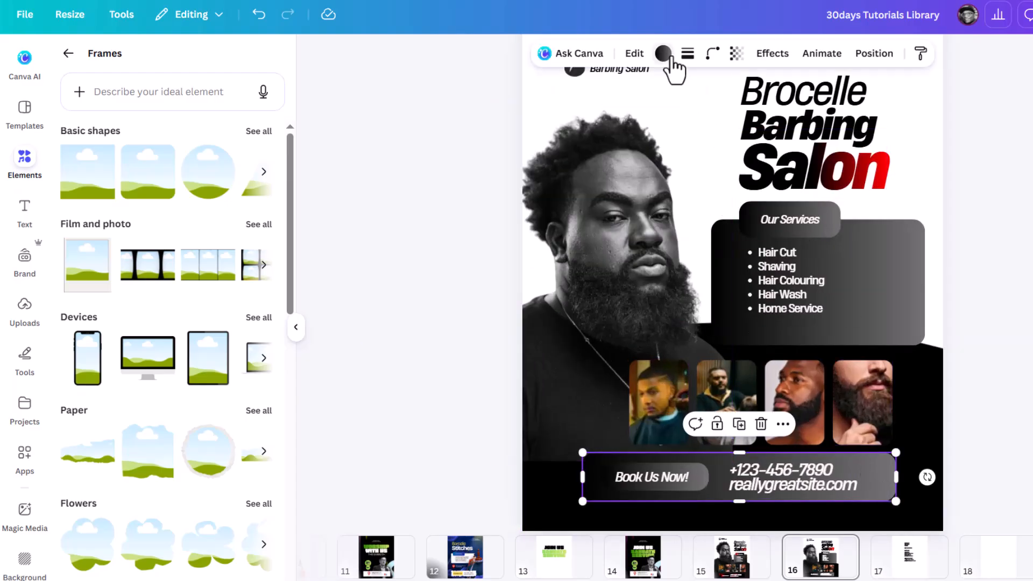
pyautogui.click(73, 155)
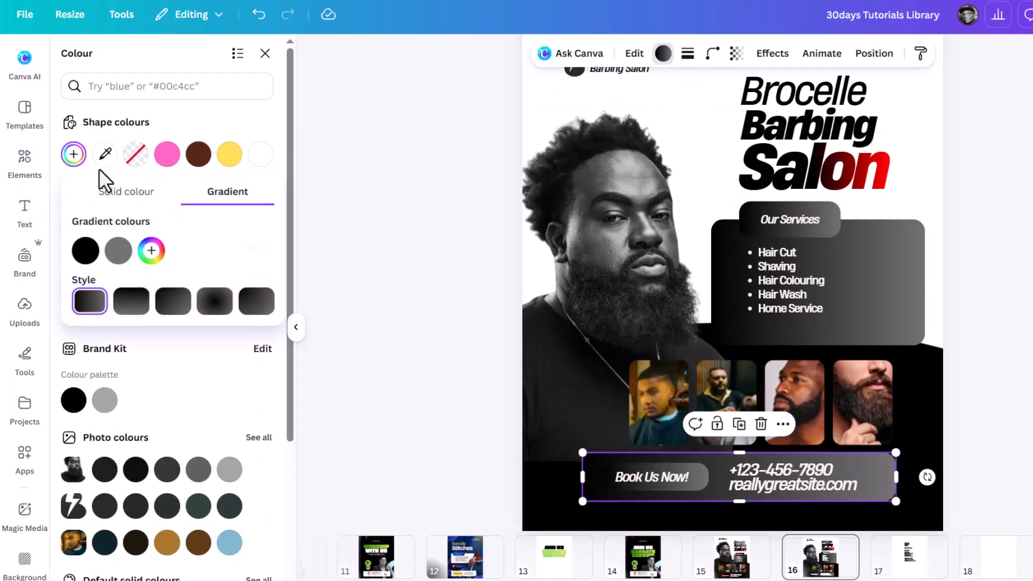
pyautogui.click(118, 250)
pyautogui.click(312, 282)
pyautogui.click(256, 233)
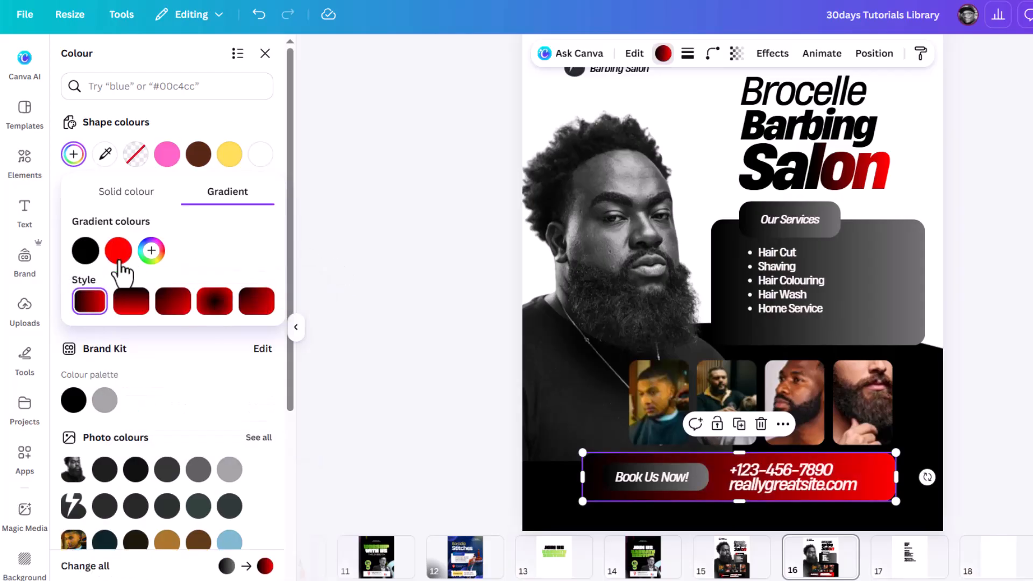
# Extend the contact bar's gradient to six stops alternating red and black, and apply the diagonal linear style
pyautogui.click(151, 250)
pyautogui.moveTo(85, 250); pyautogui.dragTo(185, 264)
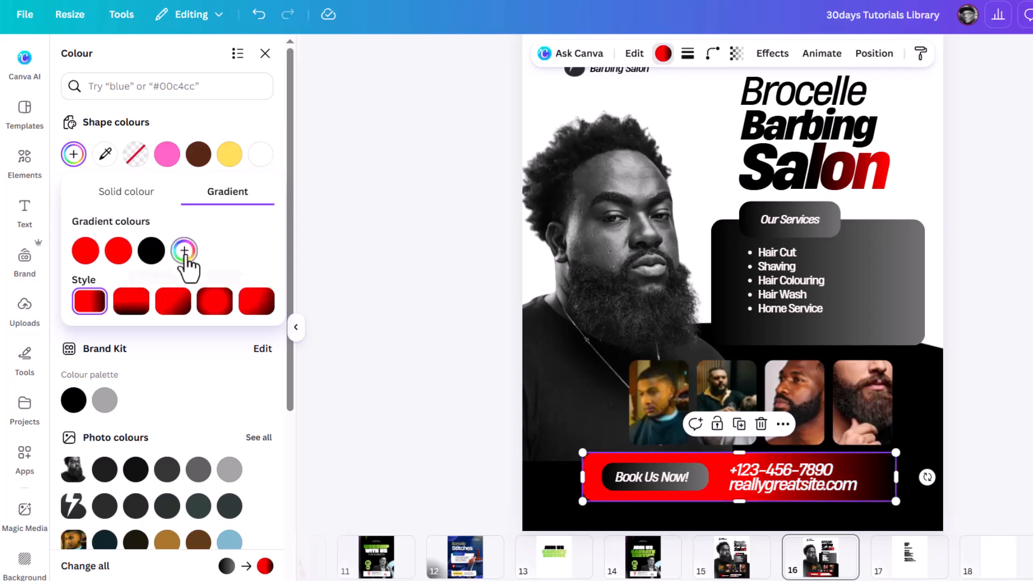
pyautogui.click(184, 251)
pyautogui.click(215, 253)
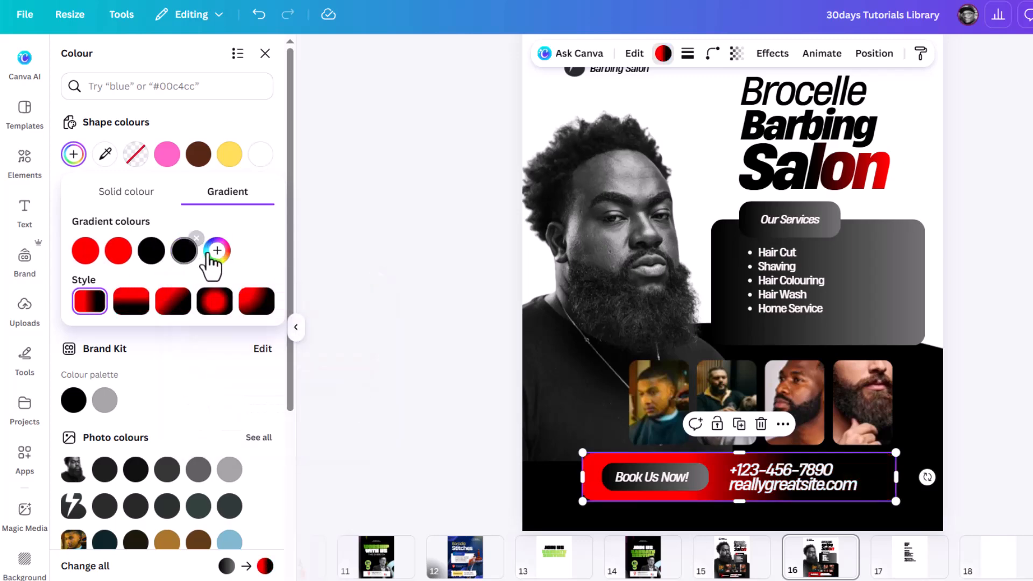
pyautogui.moveTo(121, 253); pyautogui.dragTo(216, 251)
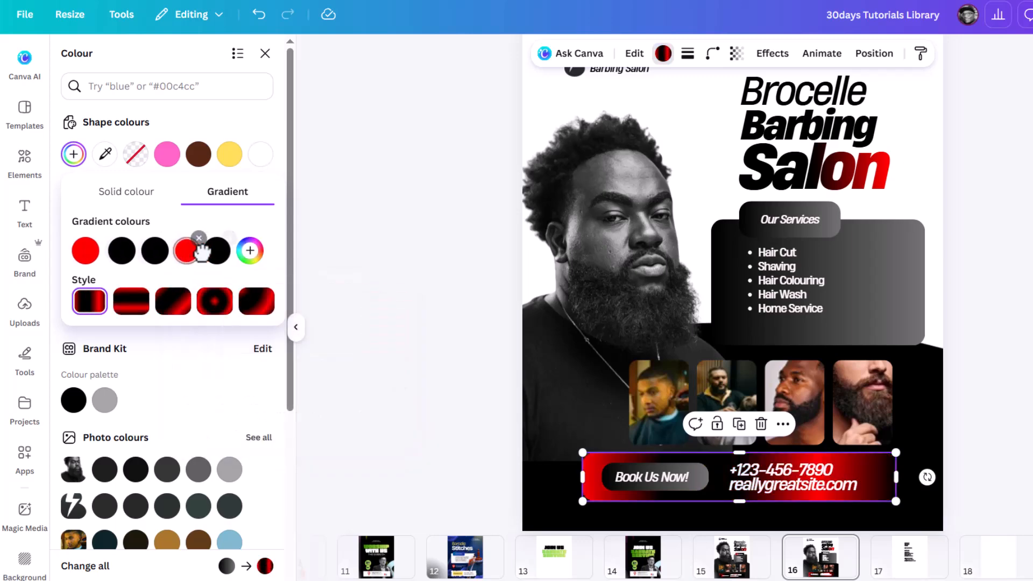
pyautogui.click(249, 251)
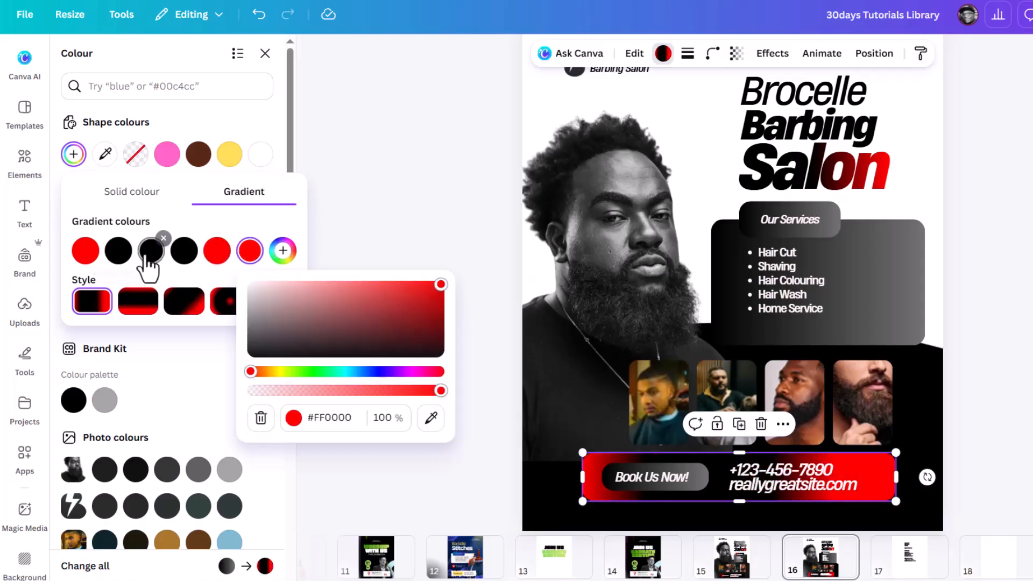
pyautogui.moveTo(118, 257)
pyautogui.mouseDown()
pyautogui.moveTo(198, 255)
pyautogui.moveTo(122, 258)
pyautogui.mouseUp()
pyautogui.moveTo(219, 253); pyautogui.dragTo(136, 253)
pyautogui.moveTo(249, 251); pyautogui.dragTo(195, 260)
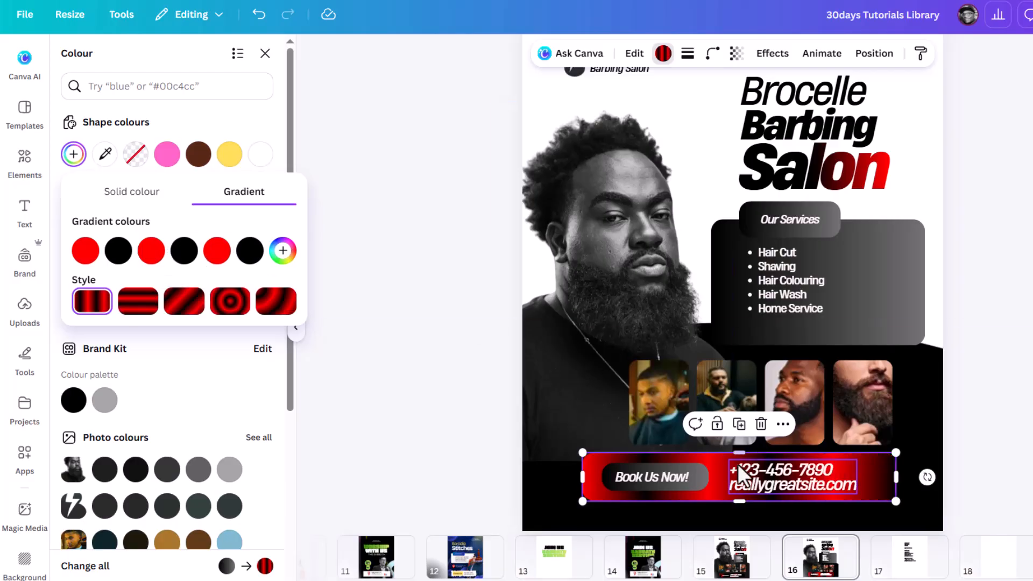
pyautogui.click(184, 302)
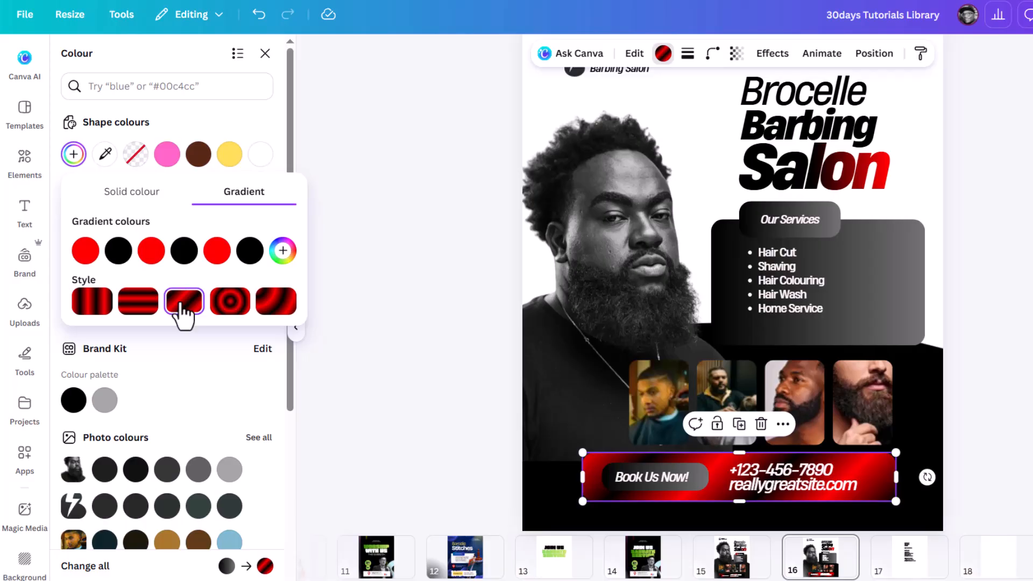
# Add two black stops to the contact bar's gradient and reorder it to red, black, black, red, black, black, red, black
pyautogui.click(283, 250)
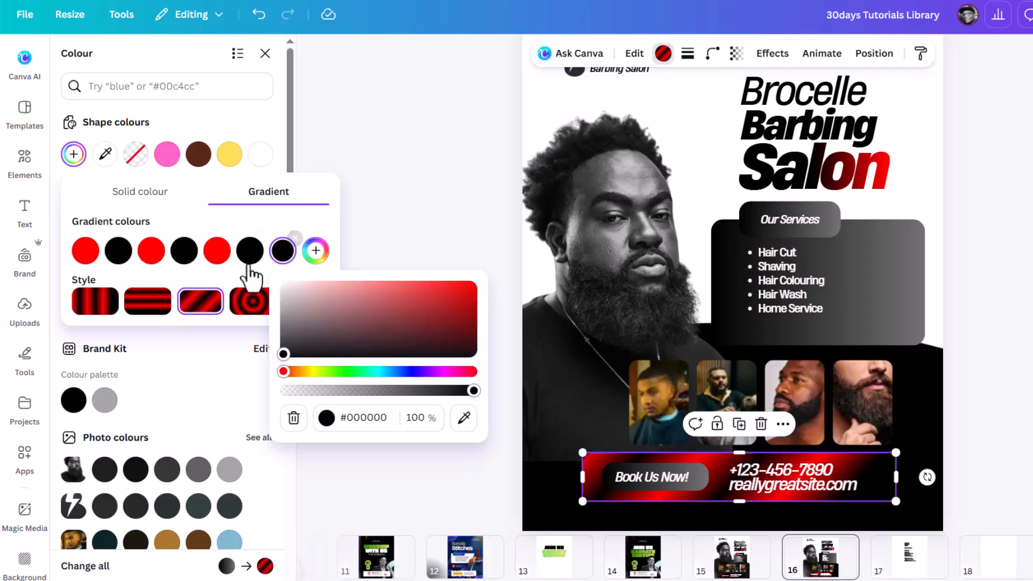
pyautogui.moveTo(249, 257); pyautogui.dragTo(182, 269)
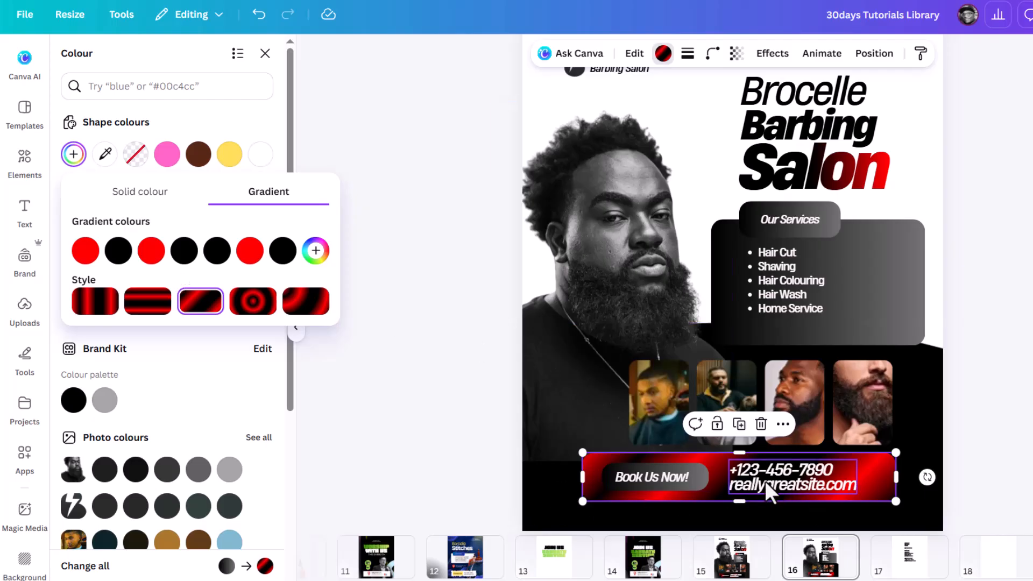
pyautogui.click(316, 250)
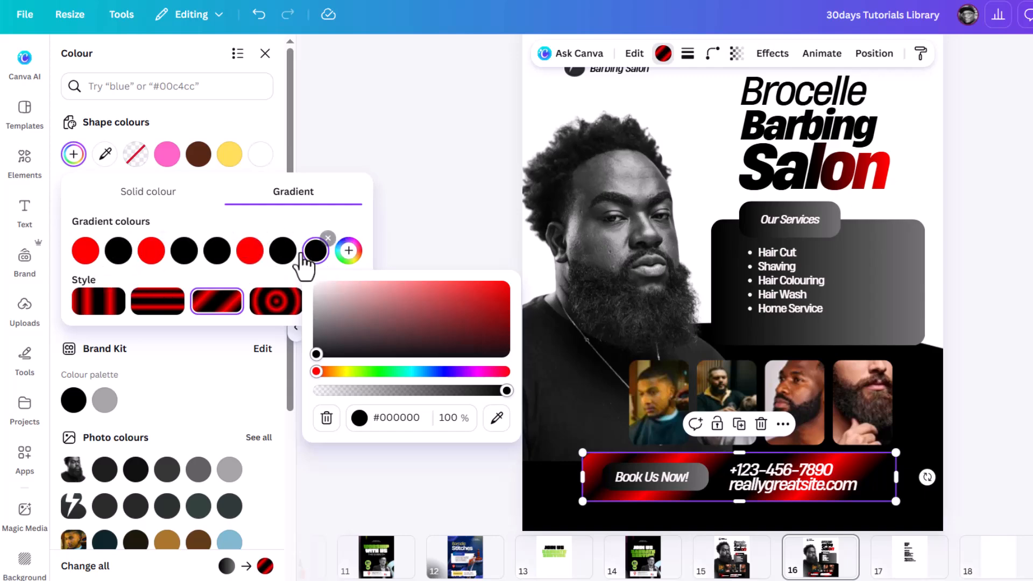
pyautogui.moveTo(280, 253); pyautogui.dragTo(118, 250)
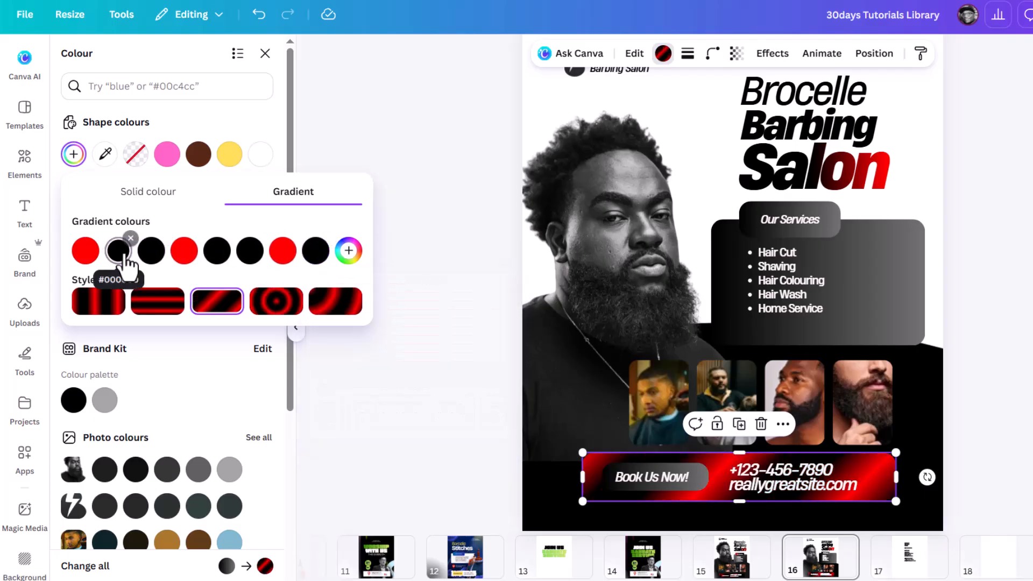
# Change the grey stop in the "Book Us Now!" button's gradient to red #FF0000
pyautogui.click(700, 482)
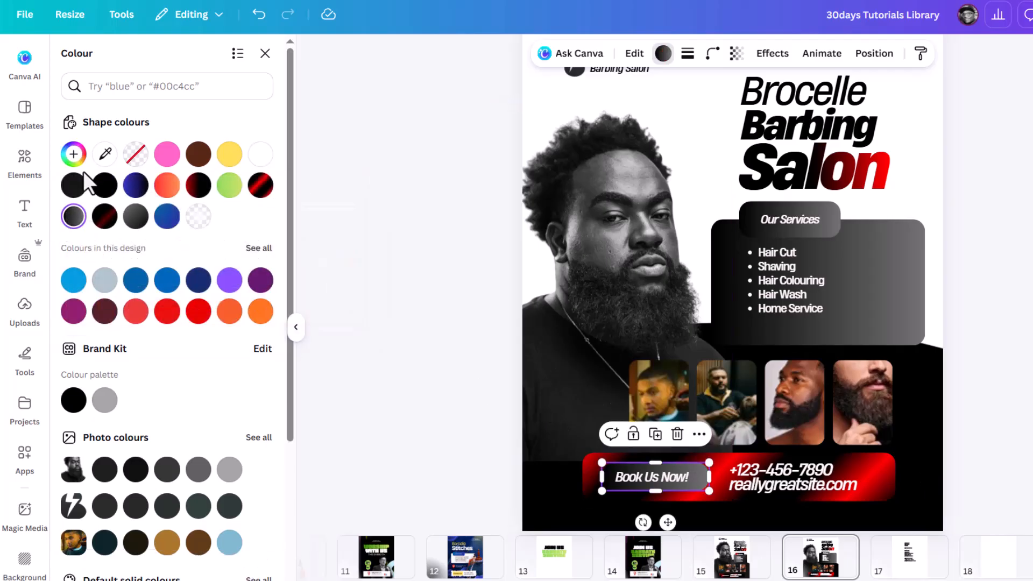
pyautogui.click(73, 155)
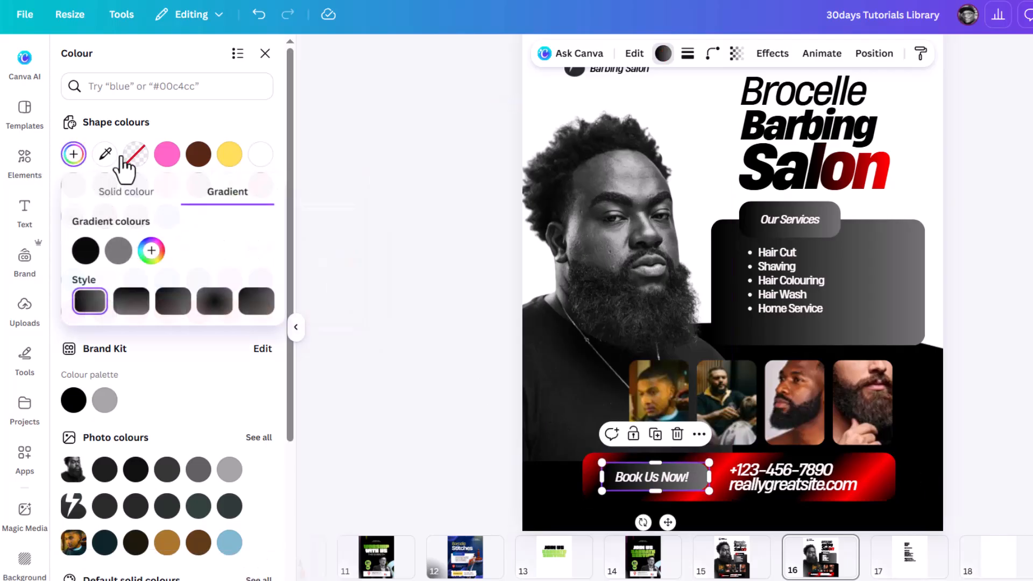
pyautogui.click(113, 253)
pyautogui.moveTo(163, 295); pyautogui.dragTo(398, 303)
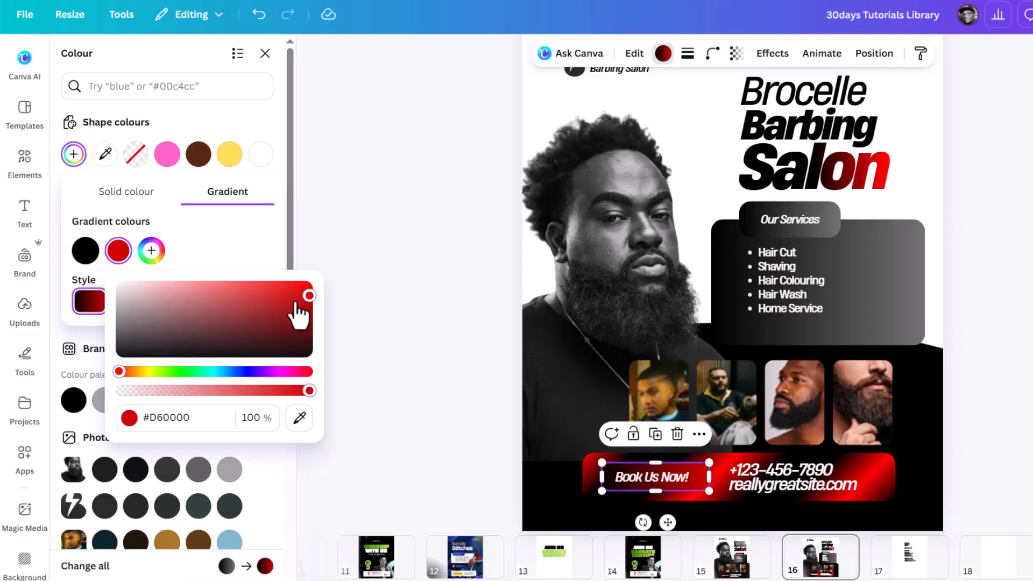
pyautogui.moveTo(322, 287); pyautogui.dragTo(331, 278)
pyautogui.click(211, 256)
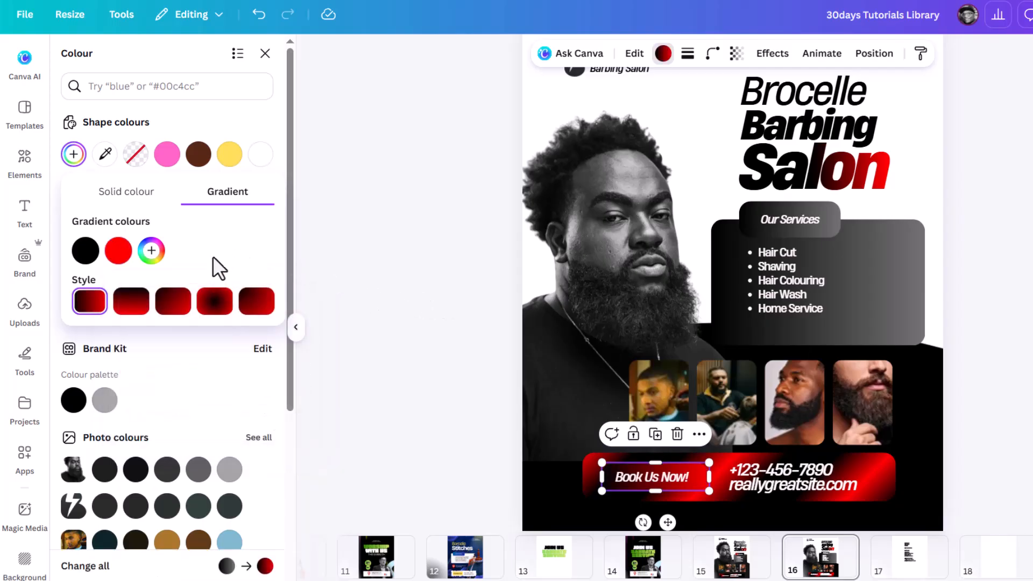
pyautogui.click(990, 451)
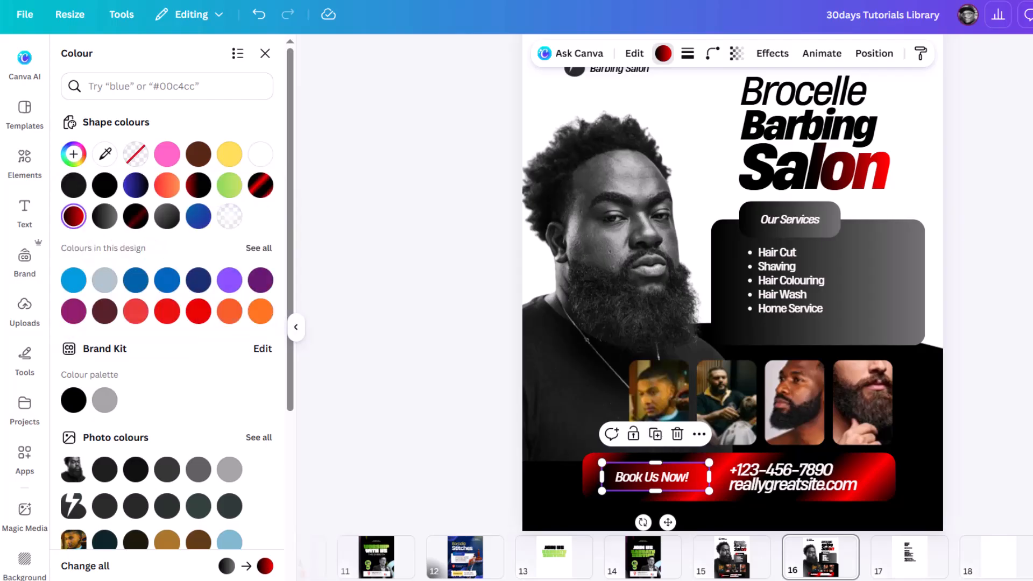
pyautogui.click(989, 451)
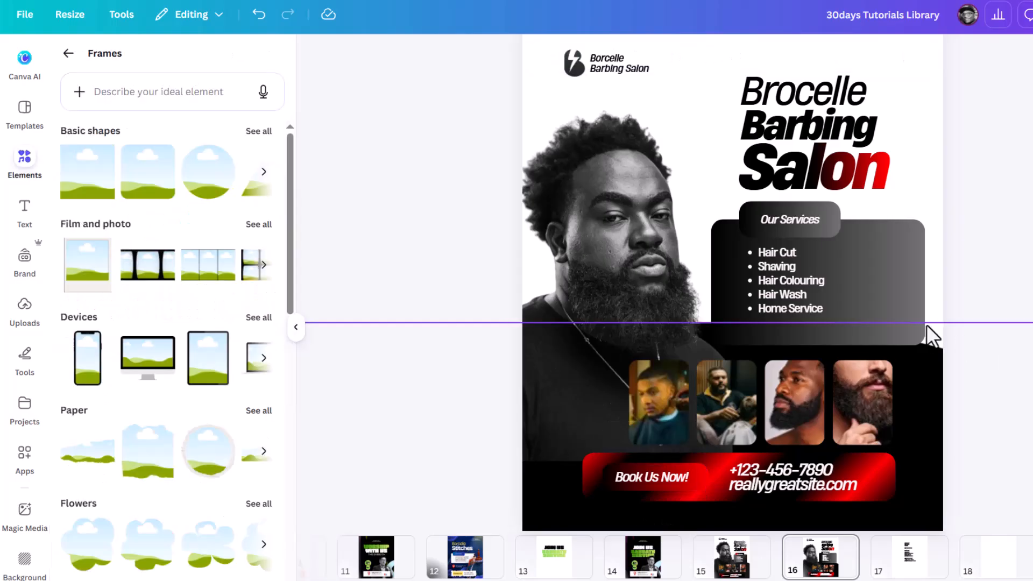
# Apply the black-to-red linear gradient to the "Our Services" label and rework it into the stops red, black, black
pyautogui.click(828, 202)
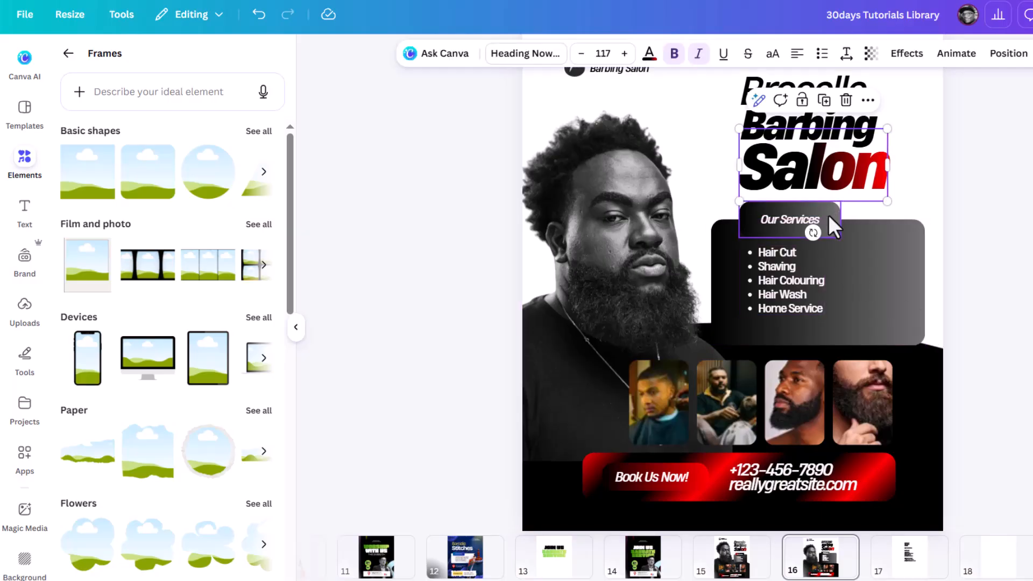
pyautogui.click(831, 224)
pyautogui.click(663, 54)
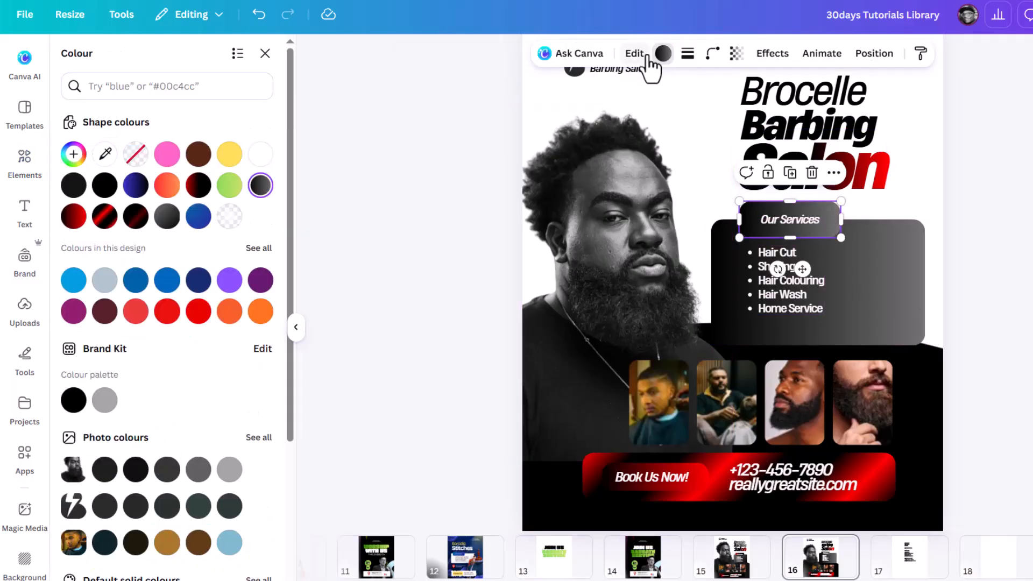
pyautogui.click(74, 217)
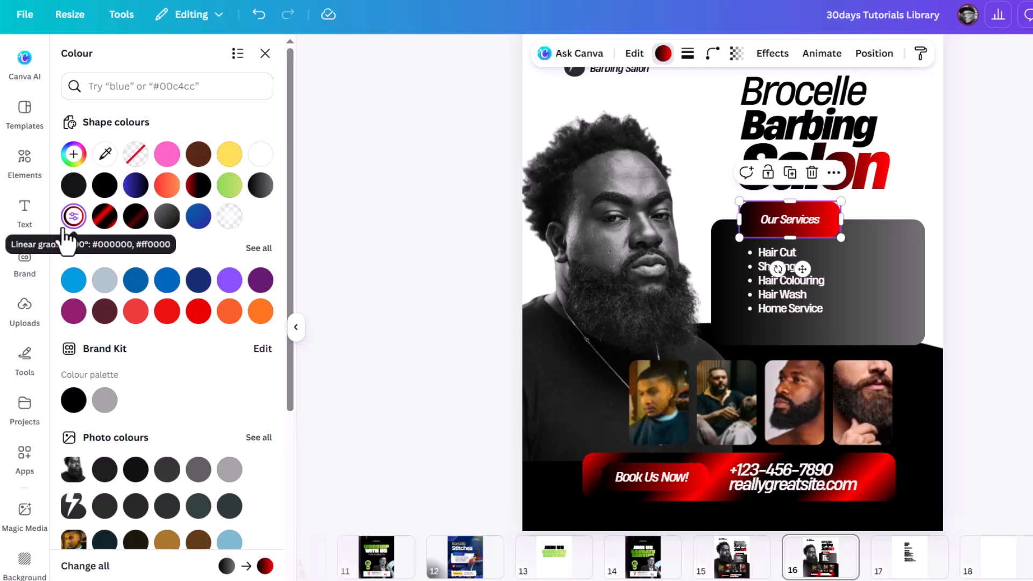
pyautogui.click(73, 155)
pyautogui.moveTo(85, 251); pyautogui.dragTo(138, 252)
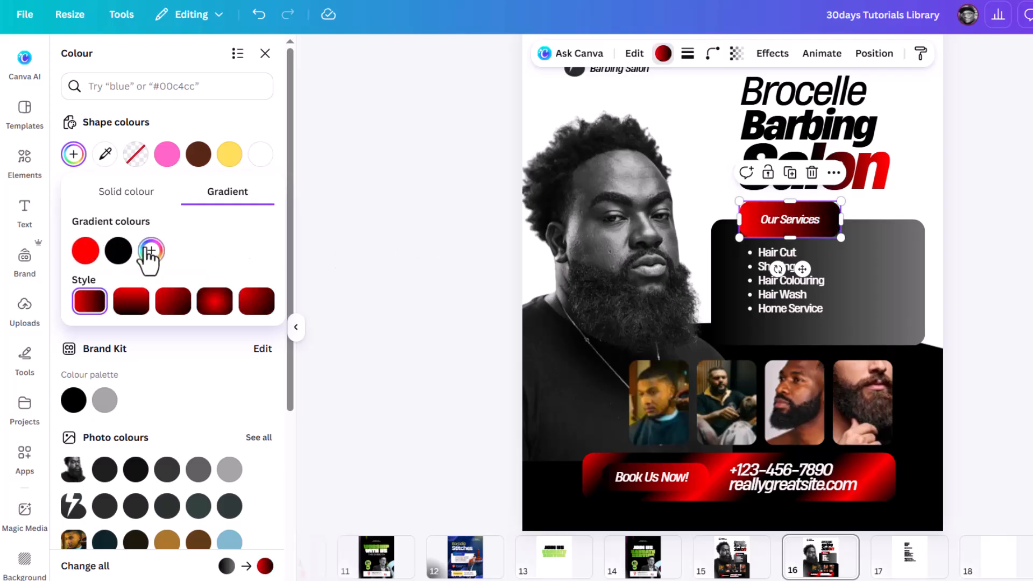
pyautogui.click(151, 251)
# Make the "Our Services" label slightly shorter in height and reduce its corner rounding
pyautogui.moveTo(792, 199); pyautogui.dragTo(793, 202)
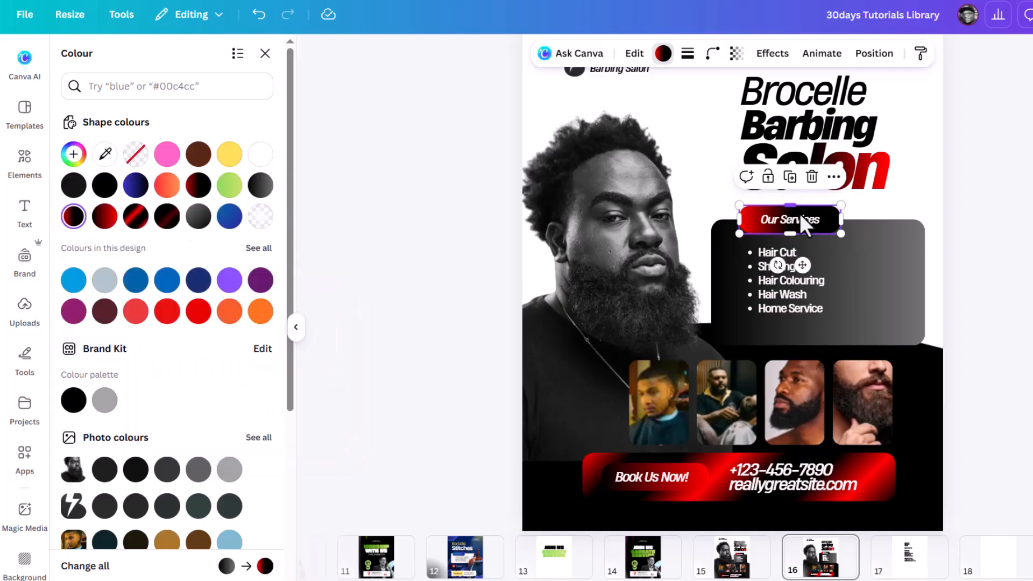
pyautogui.click(713, 53)
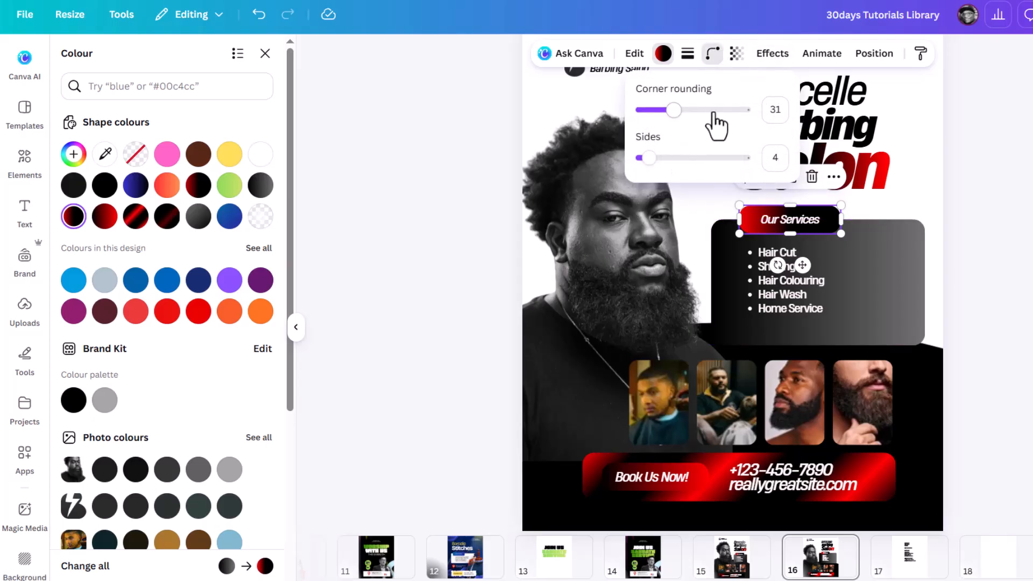
pyautogui.moveTo(672, 106); pyautogui.dragTo(660, 110)
# Enlarge the services bullet list to font size 23.5 and set its font to Inter
pyautogui.click(827, 298)
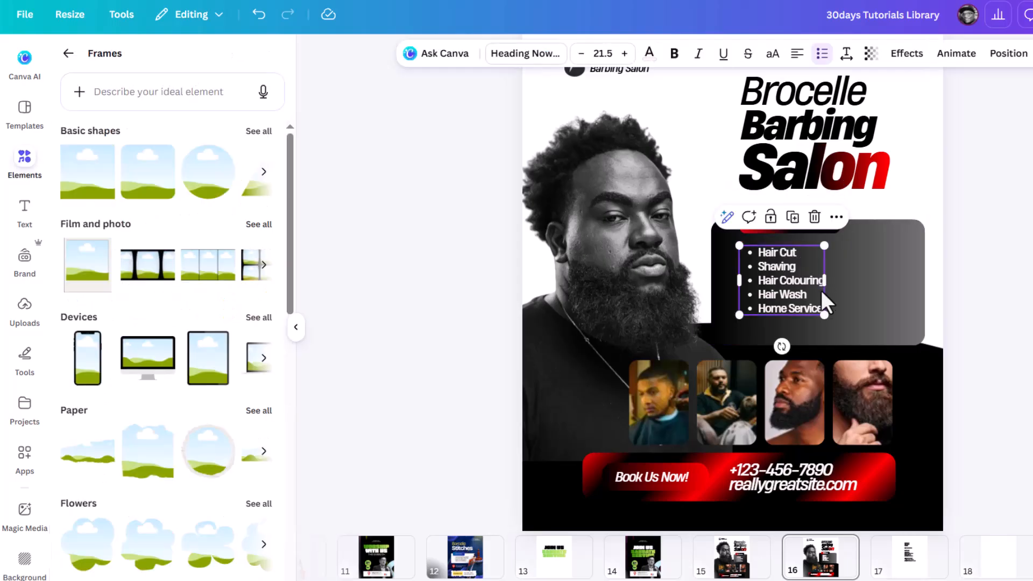
pyautogui.moveTo(827, 313); pyautogui.dragTo(832, 321)
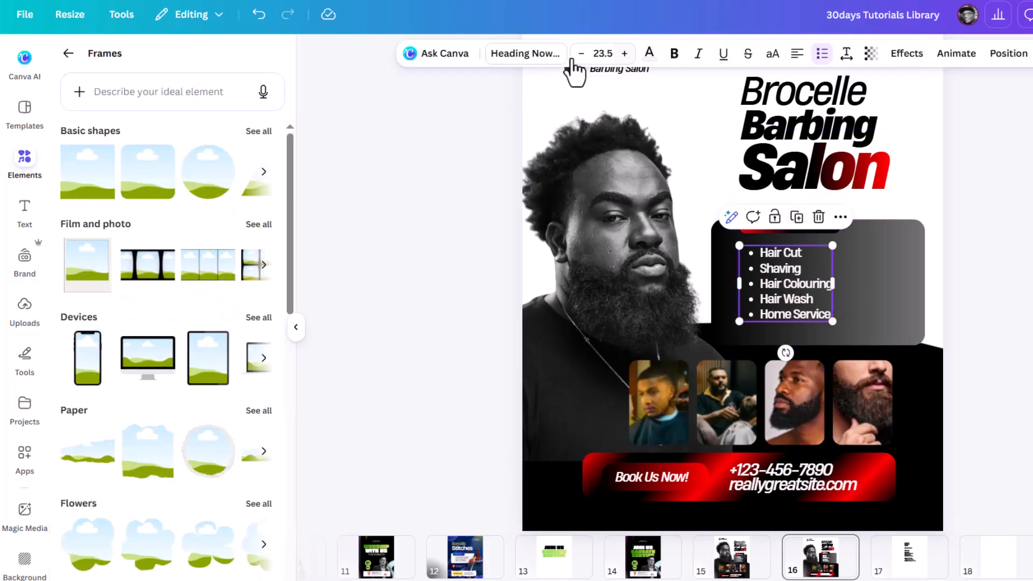
pyautogui.click(536, 62)
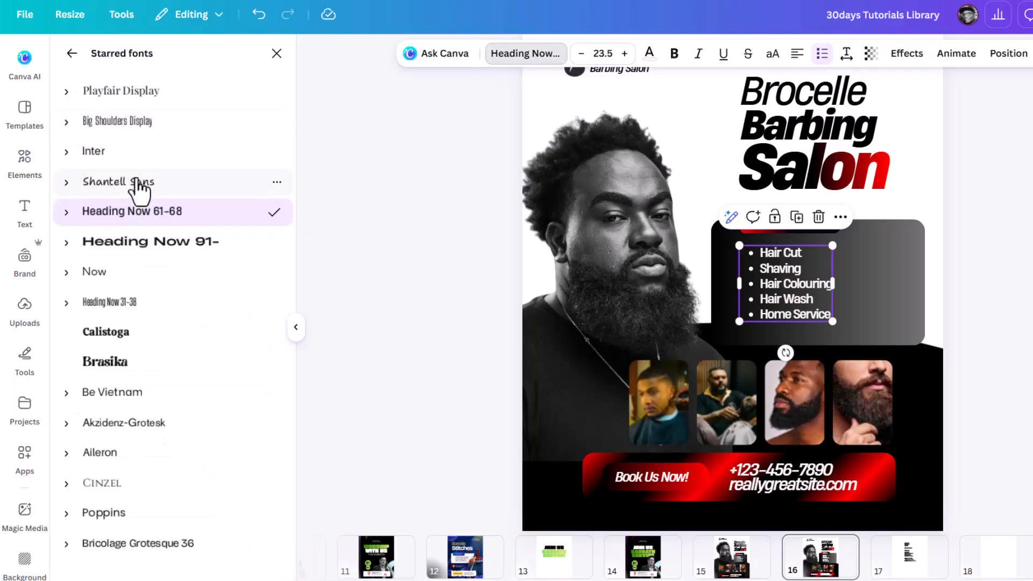
pyautogui.click(151, 157)
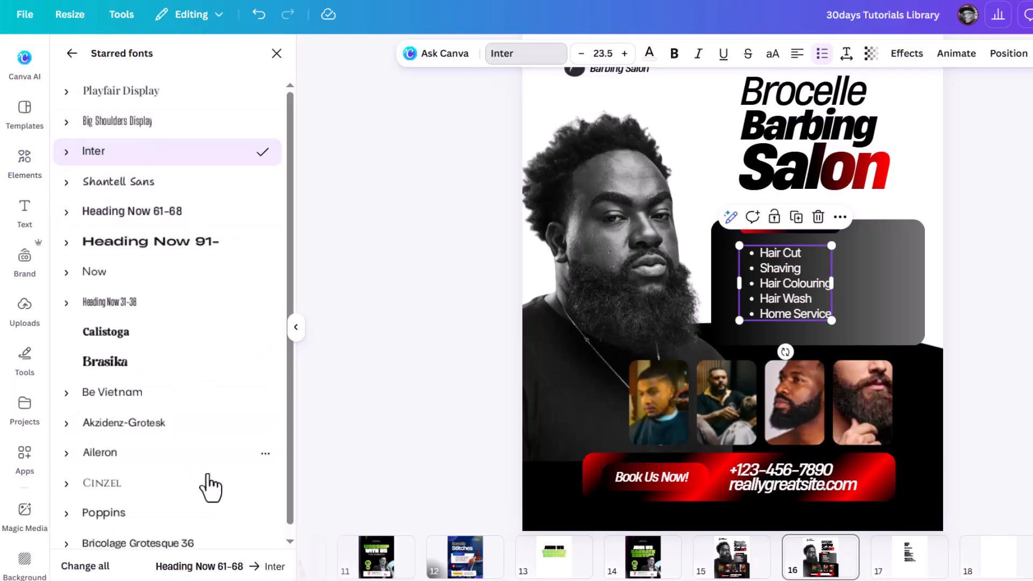
pyautogui.press('Escape')
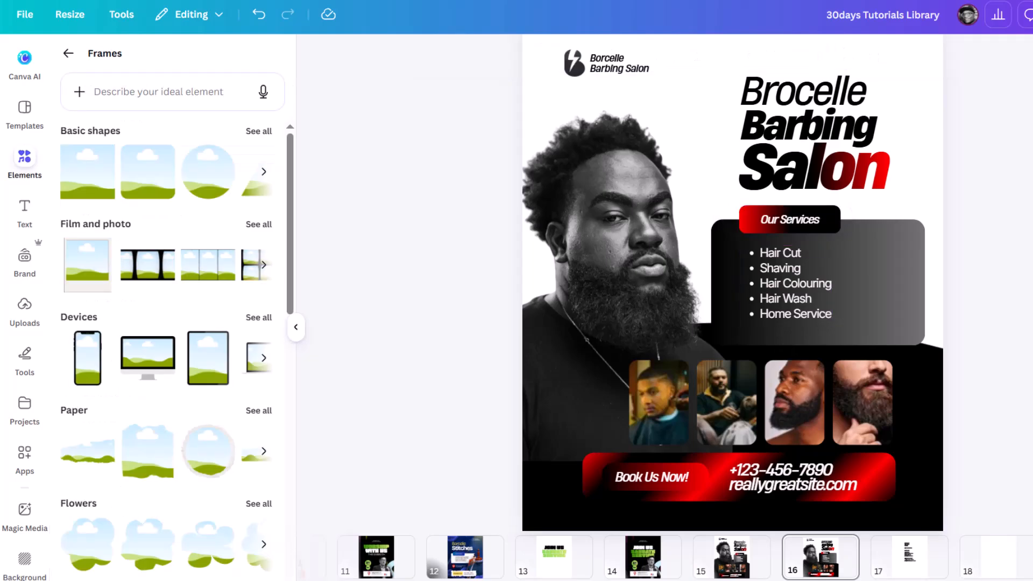
# Add a solid border with a stroke weight of 2 to the first haircut photo in the row
pyautogui.scroll(-1, 717, 393)
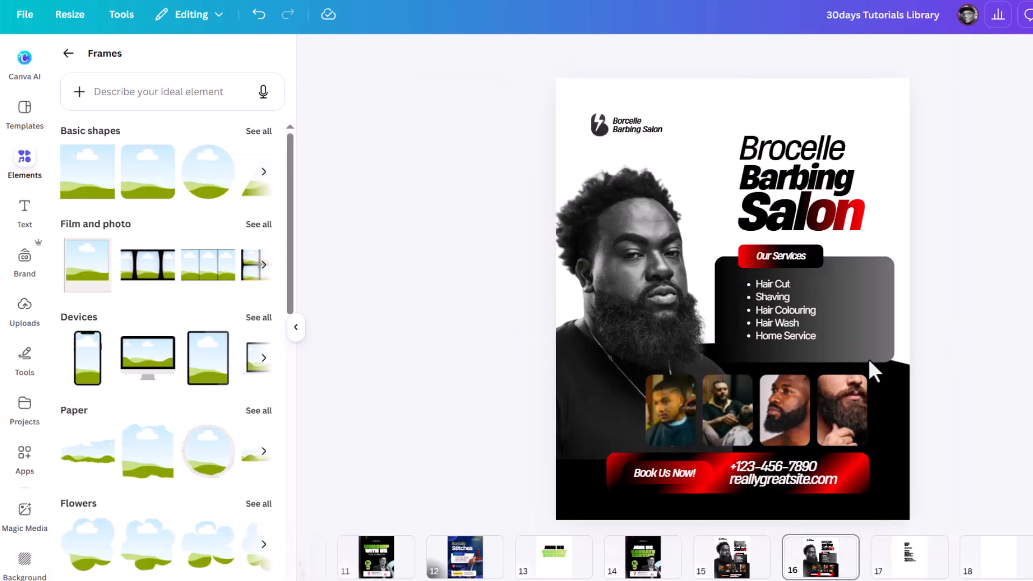
pyautogui.scroll(3, 698, 401)
pyautogui.click(557, 344)
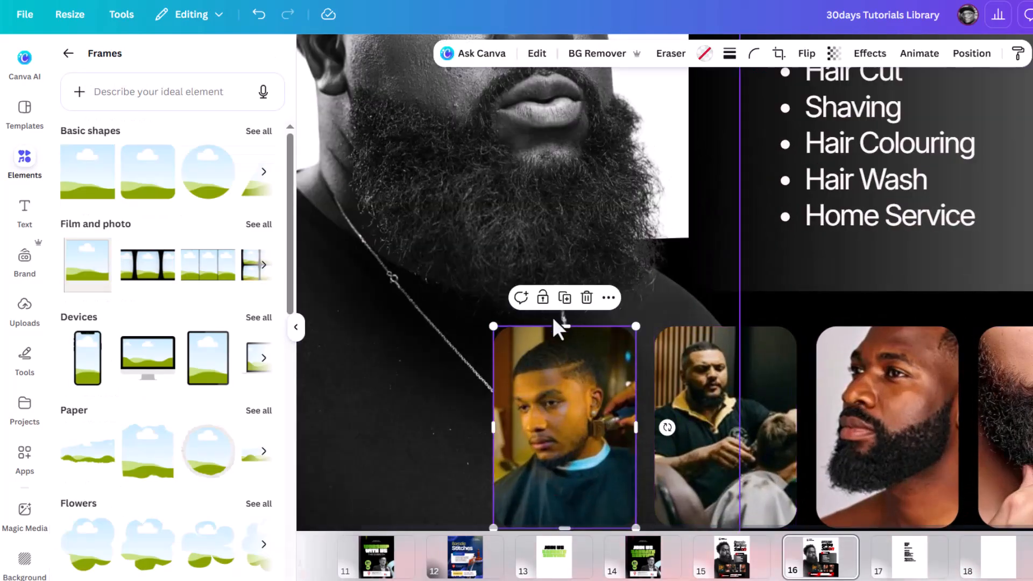
pyautogui.click(729, 53)
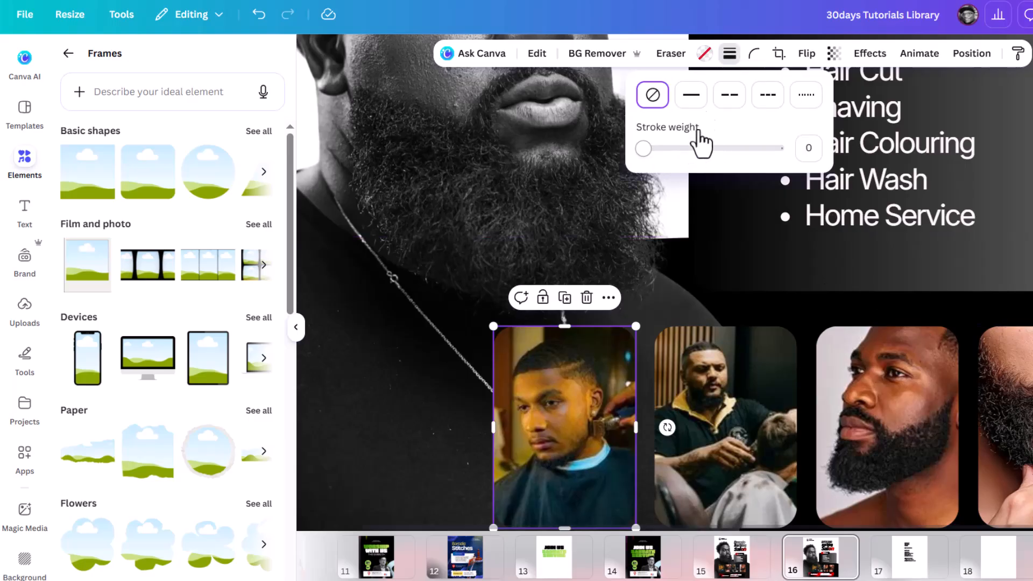
pyautogui.moveTo(645, 149); pyautogui.dragTo(651, 153)
pyautogui.moveTo(648, 153); pyautogui.dragTo(644, 151)
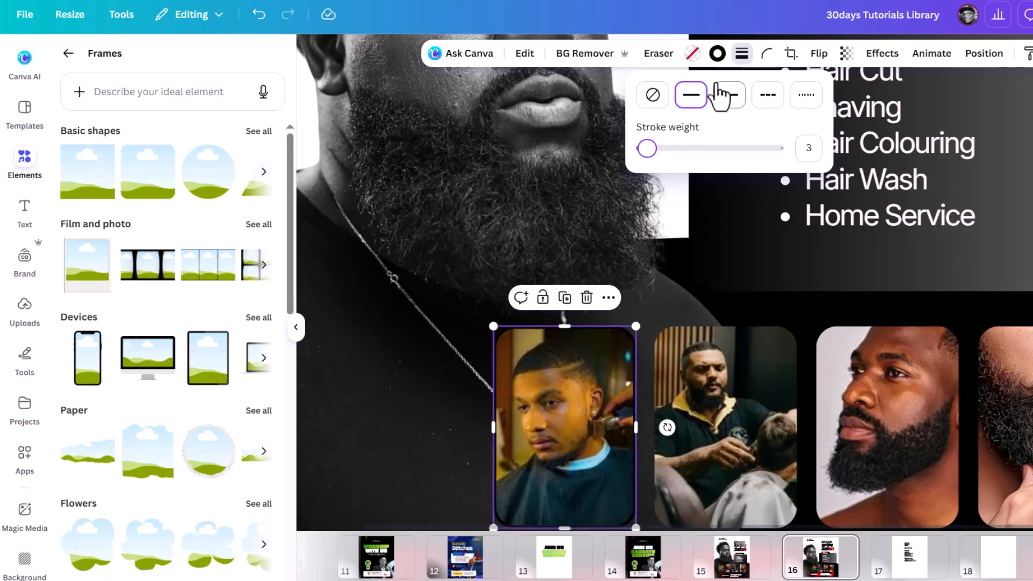
pyautogui.click(815, 146)
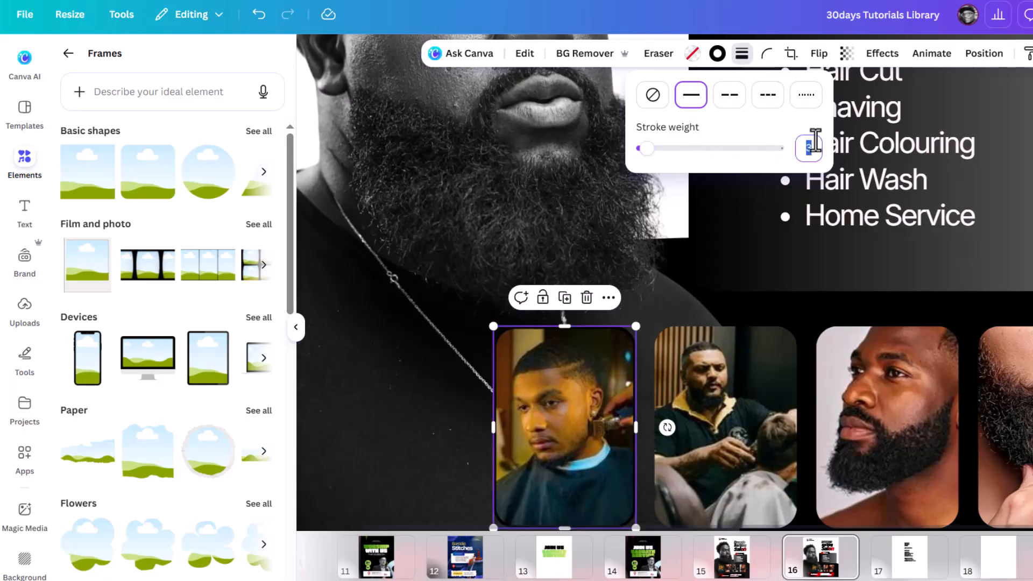
pyautogui.write('2')
# Colour the first haircut photo's border with the existing 135° linear gradient of white, #4d0000 and #bb0000
pyautogui.click(717, 54)
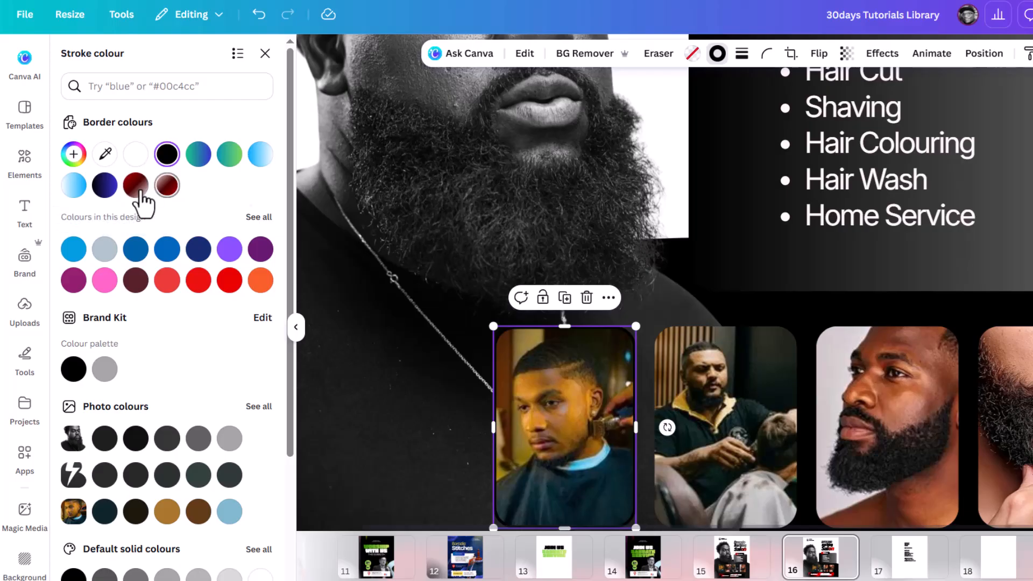
pyautogui.click(166, 186)
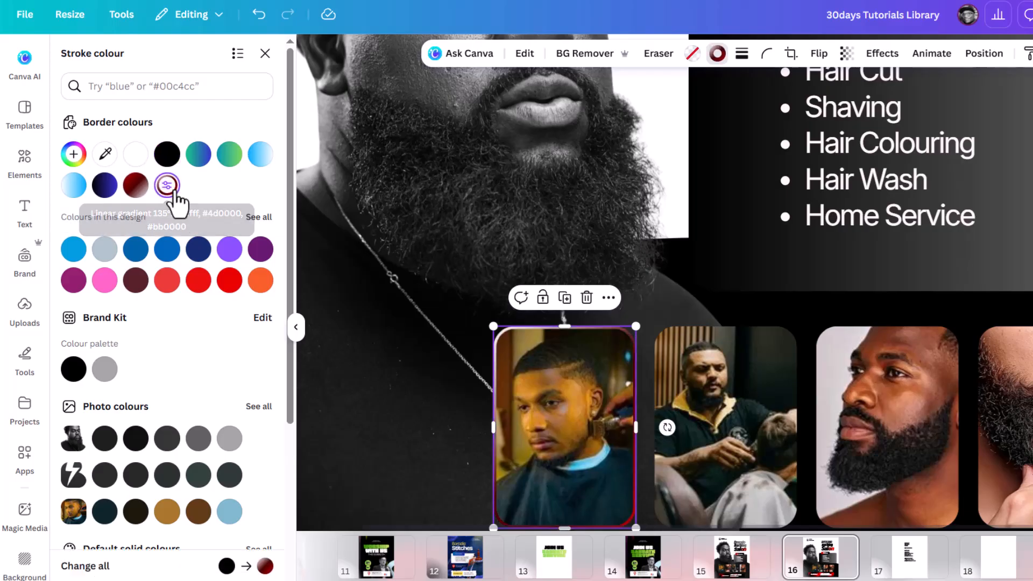
pyautogui.click(740, 299)
pyautogui.scroll(-3, 699, 328)
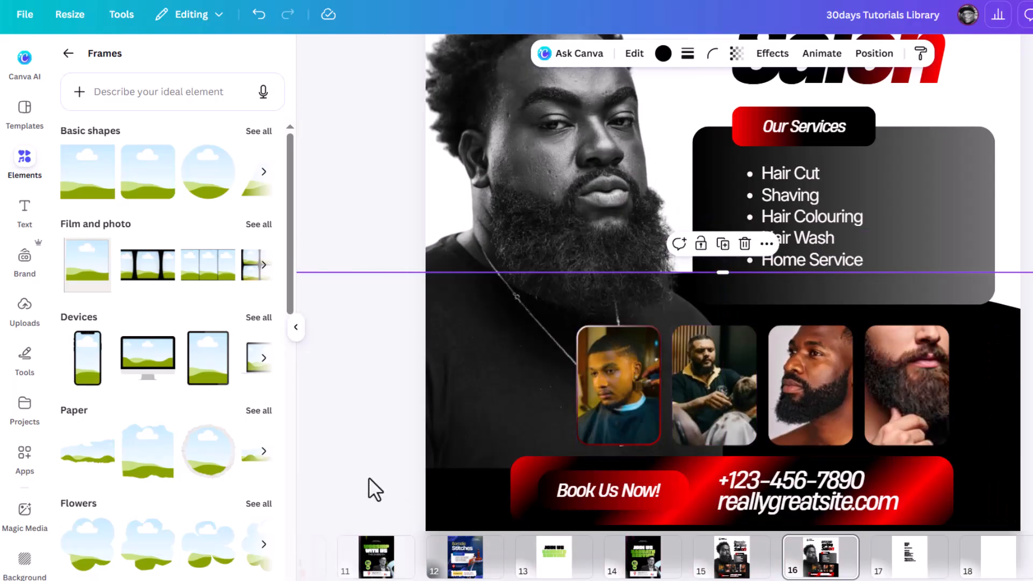
# Switch the first haircut photo's border to the long-dashed style with a stroke weight of 1
pyautogui.click(596, 350)
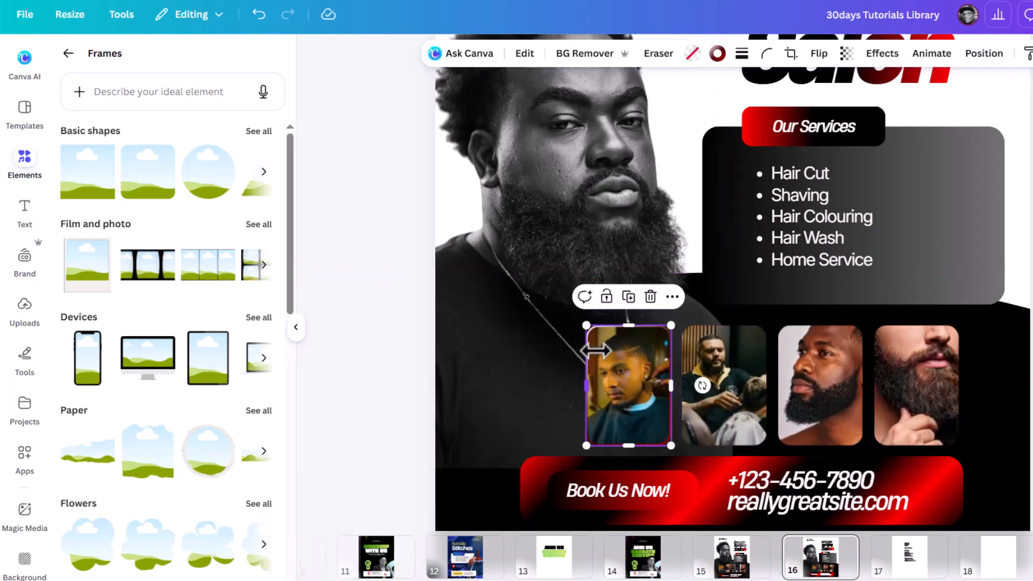
pyautogui.click(741, 53)
pyautogui.click(751, 100)
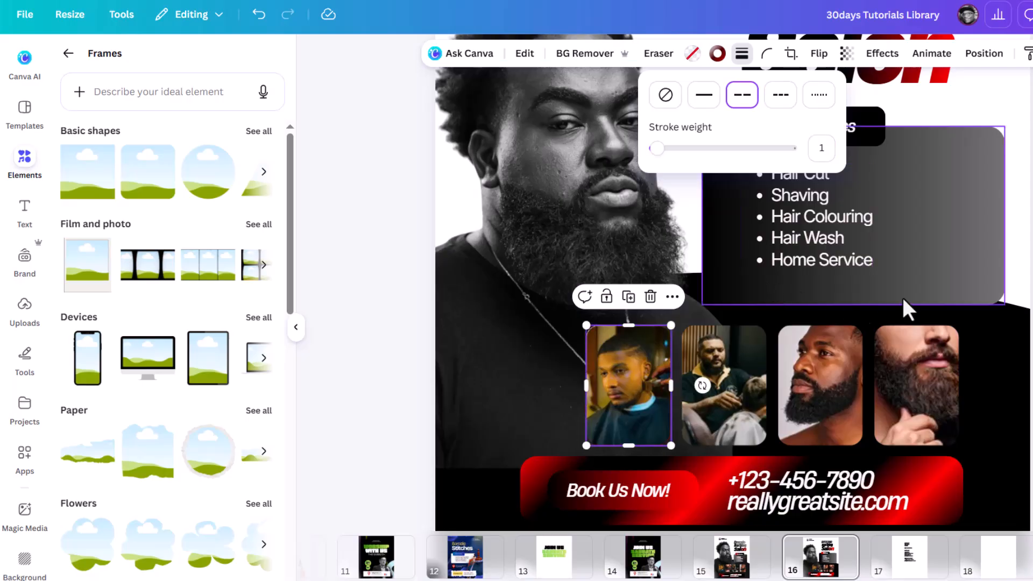
pyautogui.click(915, 290)
# Copy the first haircut photo's style and apply it to the second photo in the row
pyautogui.scroll(2, 726, 372)
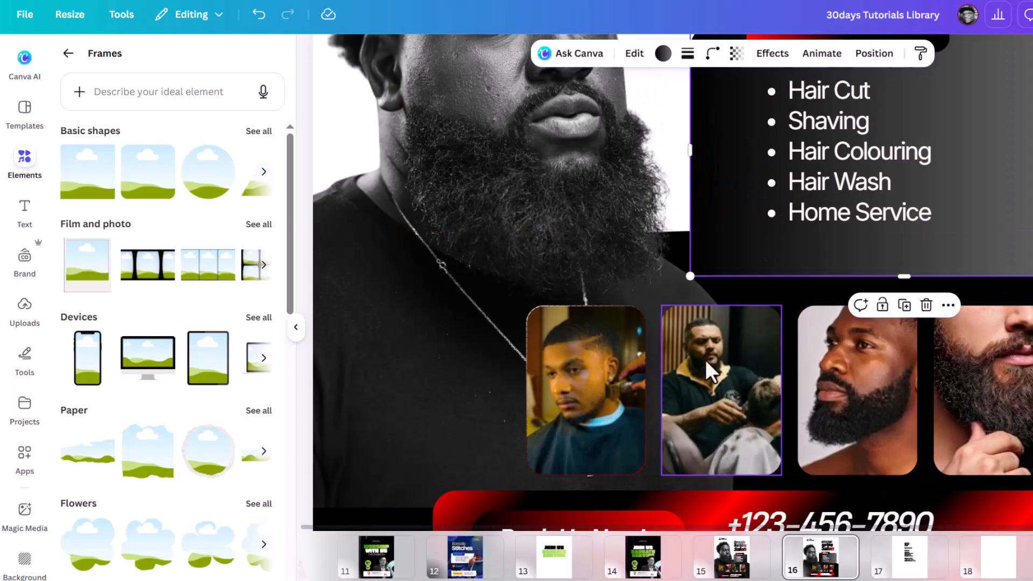
pyautogui.click(627, 356)
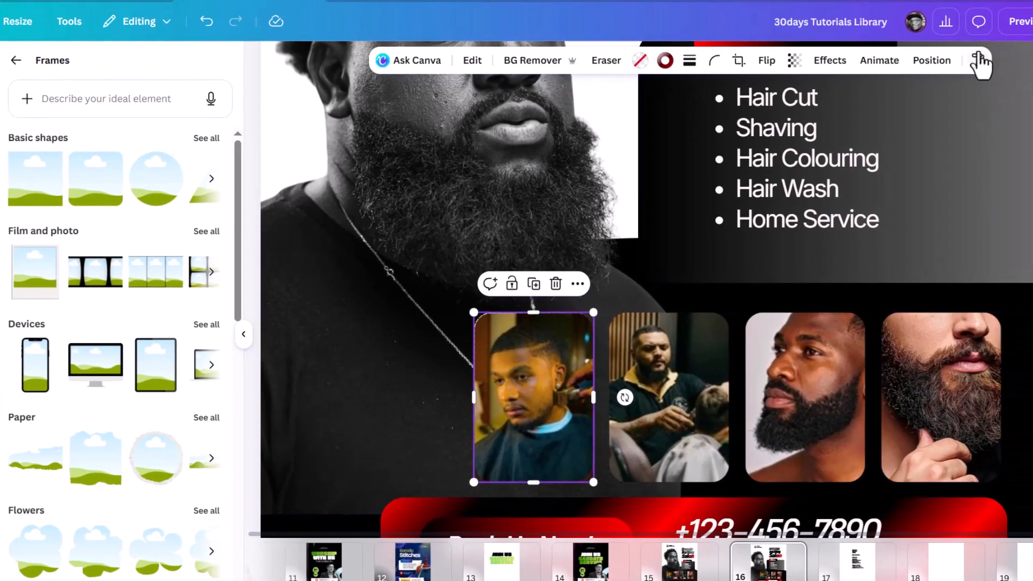
pyautogui.click(977, 61)
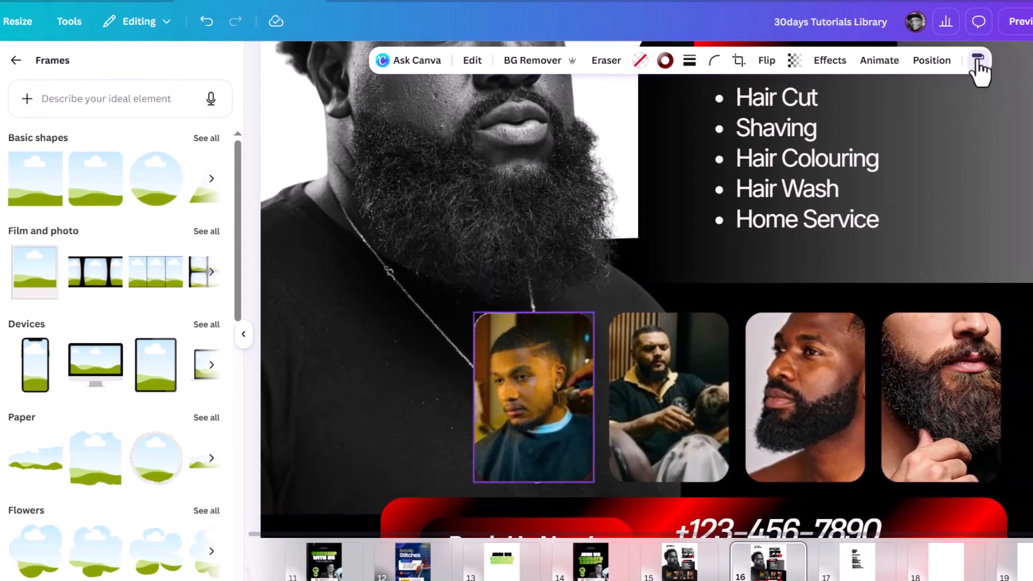
pyautogui.click(655, 425)
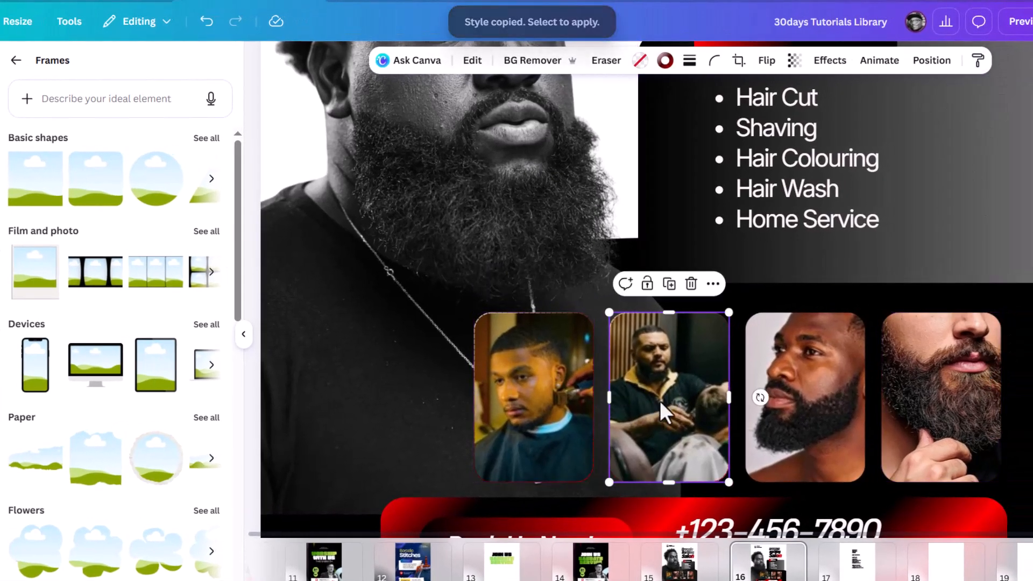
# Copy the second haircut photo's border style onto the third and fourth photos in the row
pyautogui.click(978, 61)
pyautogui.click(791, 376)
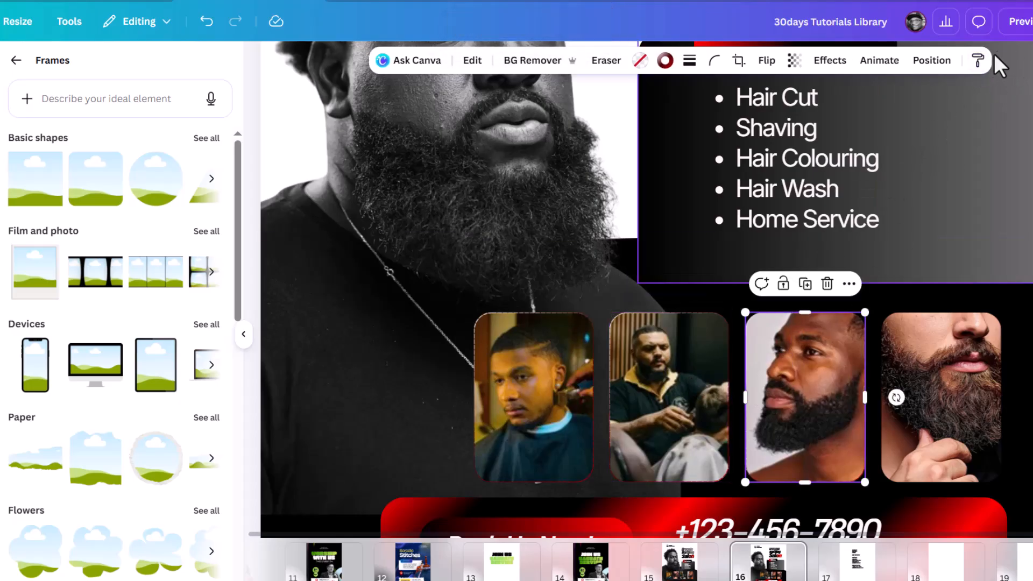
pyautogui.click(978, 60)
pyautogui.click(920, 367)
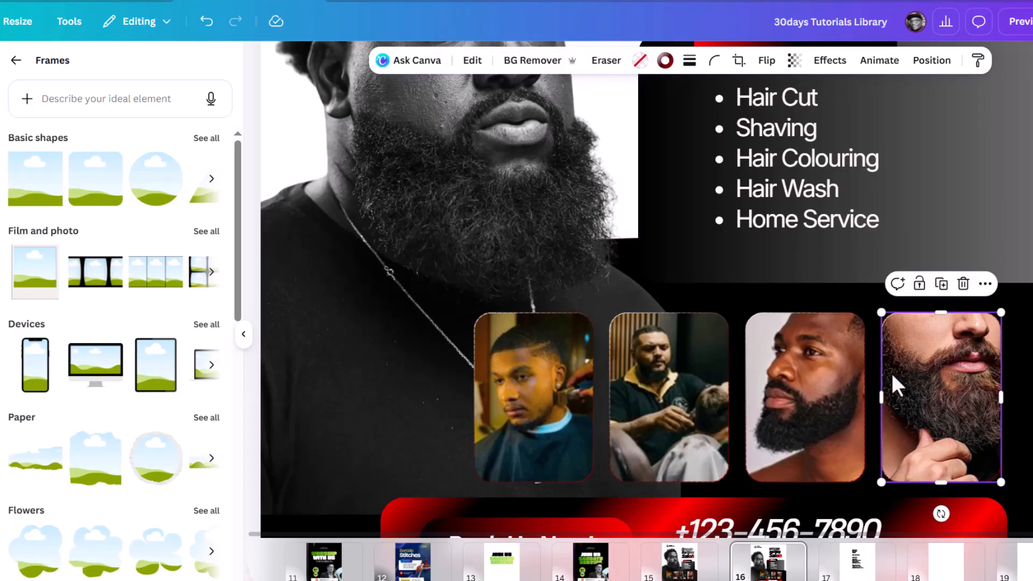
pyautogui.click(602, 397)
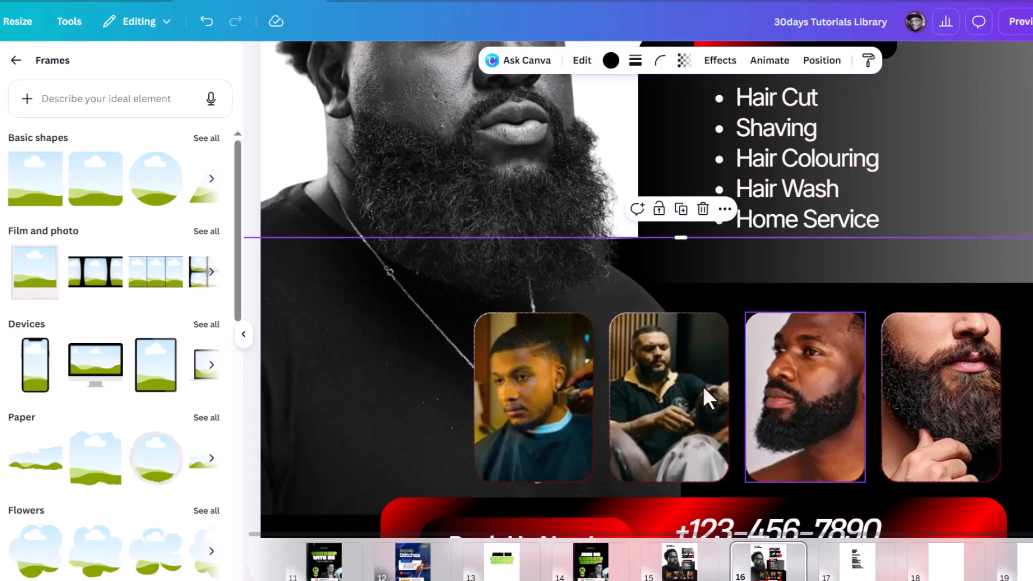
# Rearrange the order of the colour stops in the second haircut photo's border gradient
pyautogui.click(677, 367)
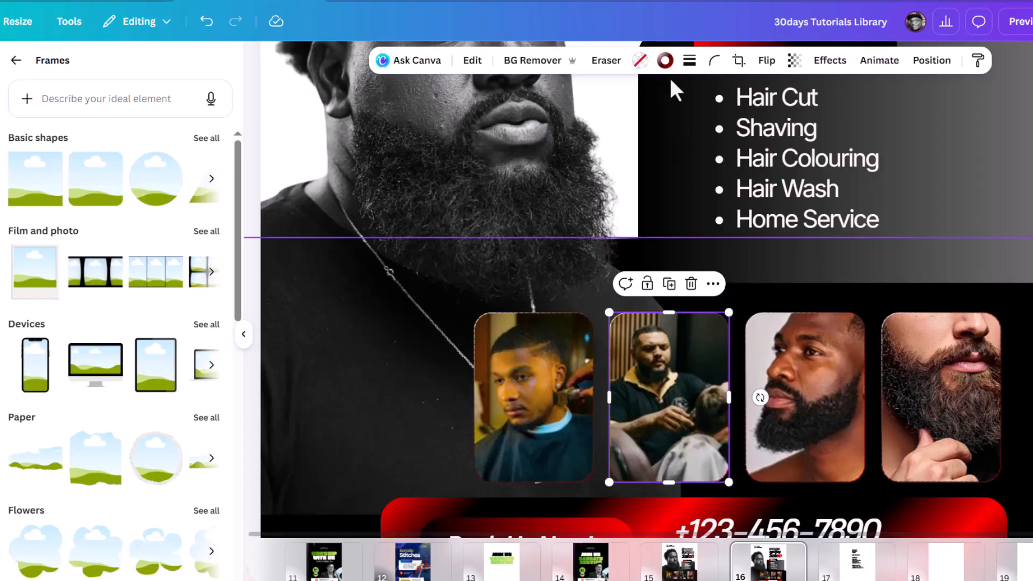
pyautogui.click(667, 63)
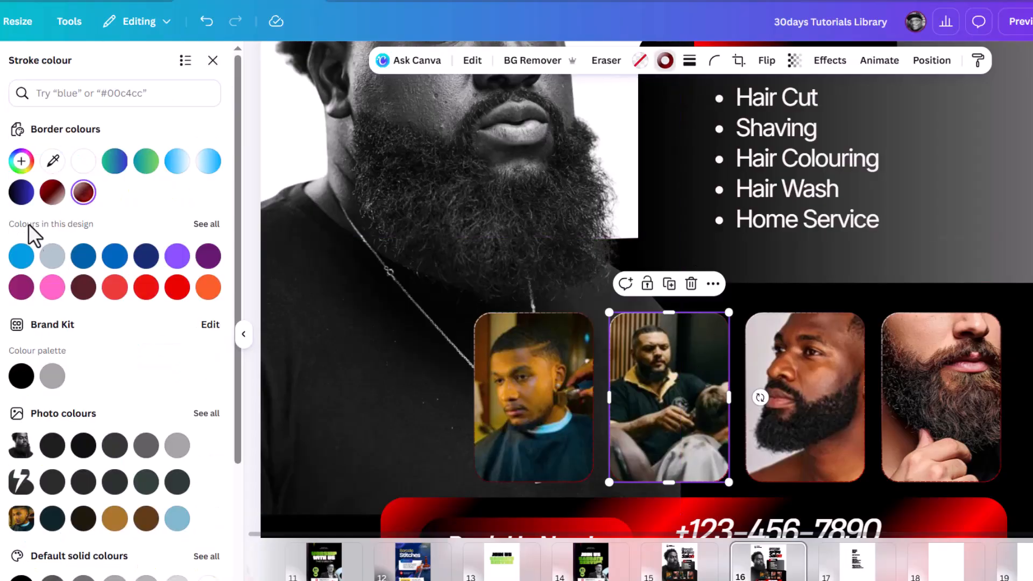
pyautogui.click(84, 194)
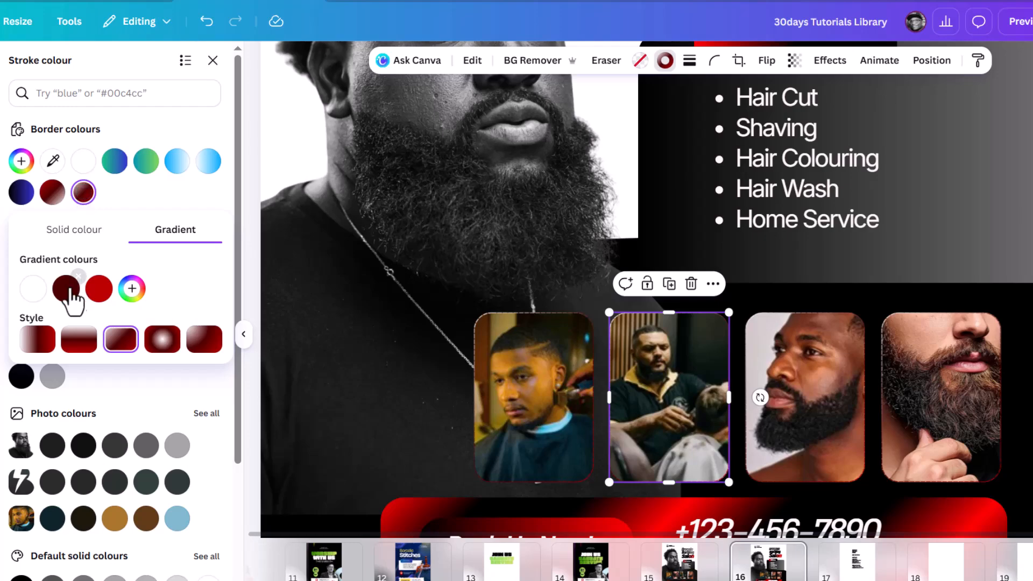
pyautogui.moveTo(32, 293); pyautogui.dragTo(106, 298)
pyautogui.moveTo(30, 299); pyautogui.dragTo(76, 294)
pyautogui.click(344, 308)
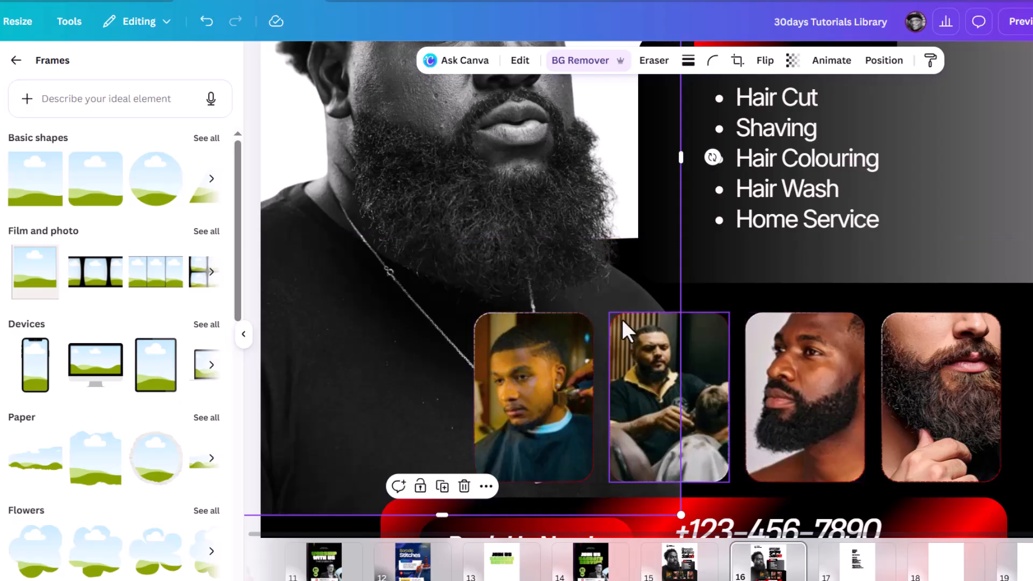
# Copy the second haircut photo's style onto the fourth photo, then deselect it and check the whole flyer
pyautogui.click(676, 365)
pyautogui.click(977, 61)
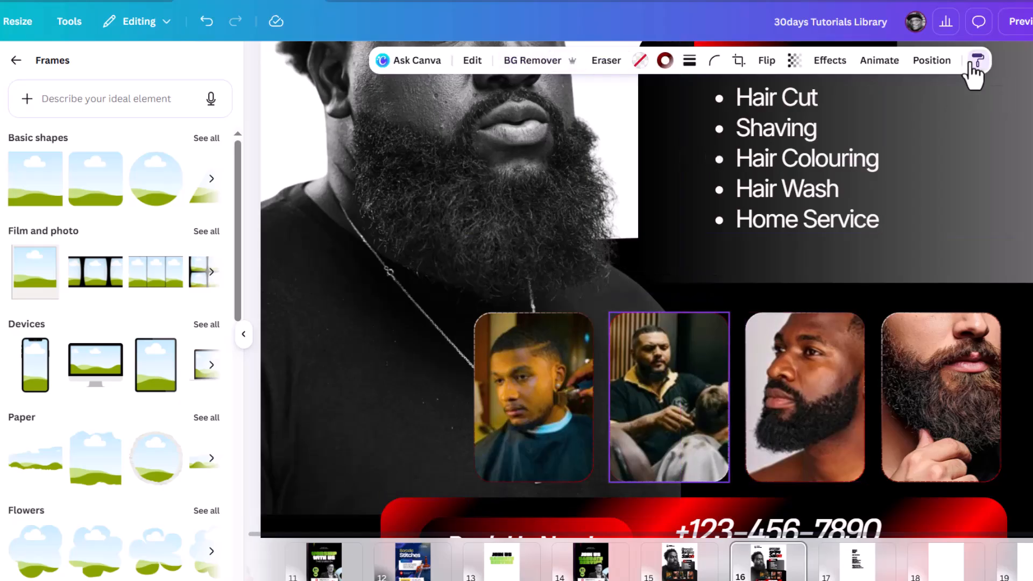
pyautogui.click(939, 319)
pyautogui.scroll(-3, 677, 287)
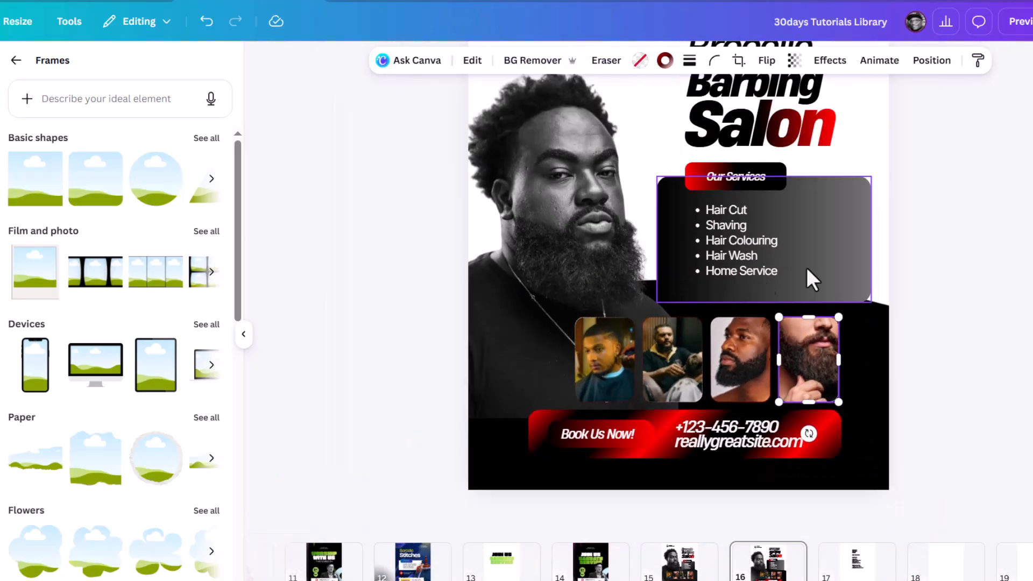
pyautogui.click(924, 208)
pyautogui.scroll(-2, 720, 277)
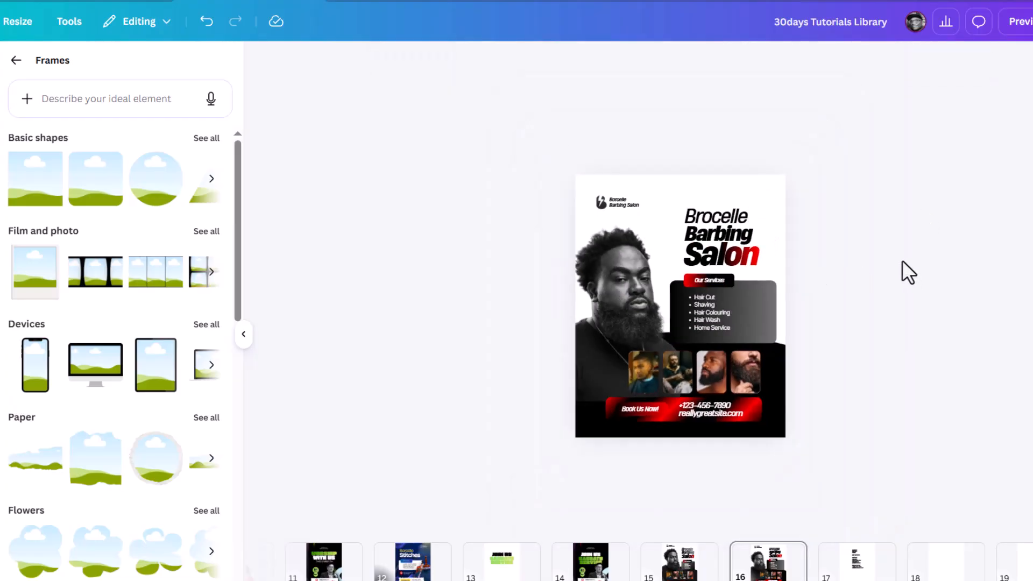